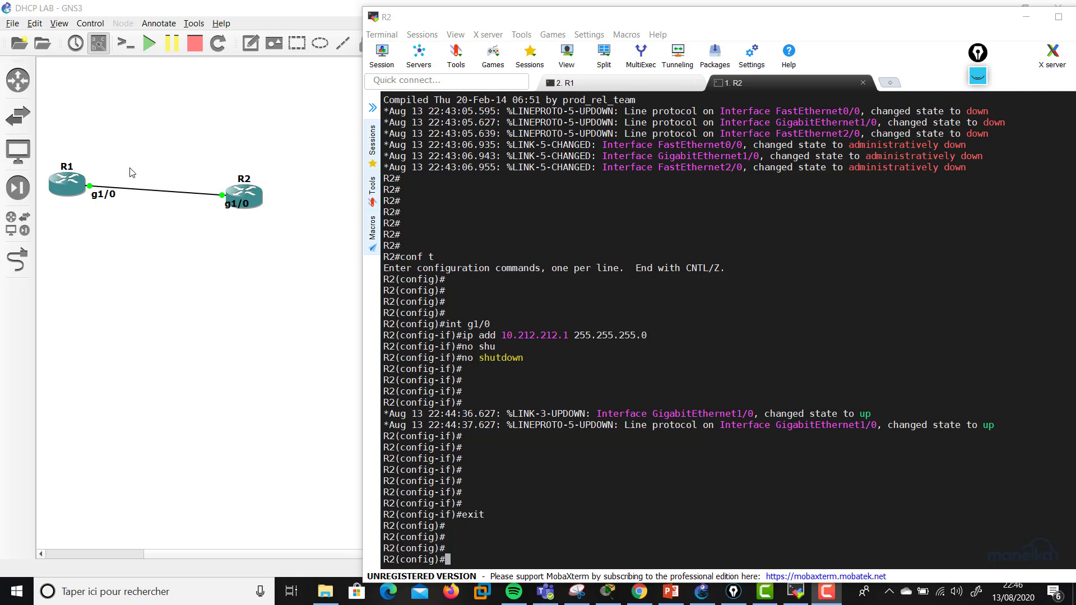
Nudge router R1 slightly downward in the GNS3 topology and switch back to the R2 console in MobaXterm.
left_click_drag(72, 181, 73, 186)
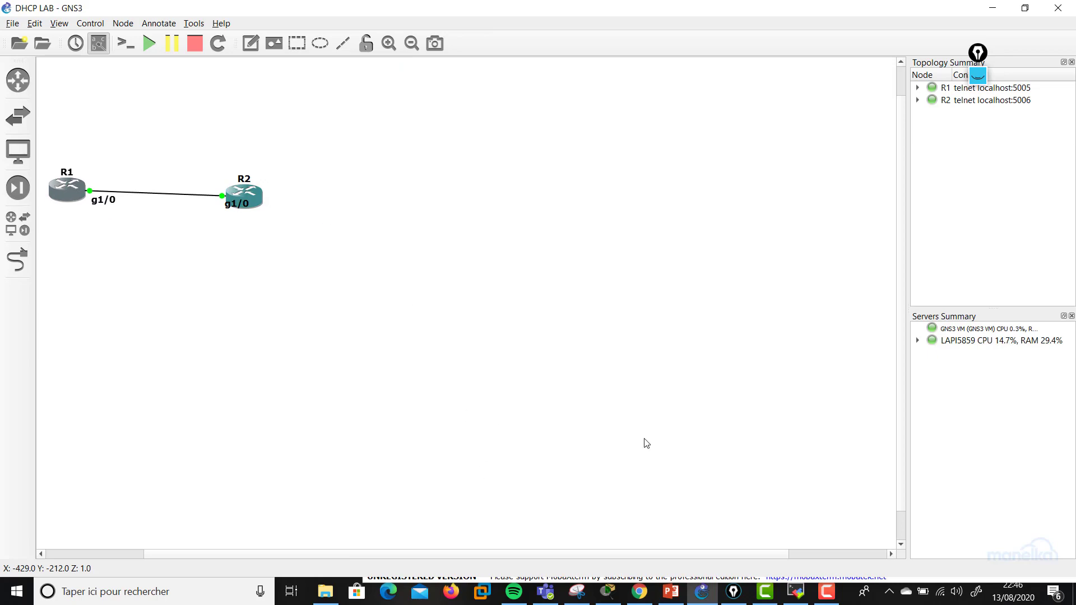
left_click(790, 593)
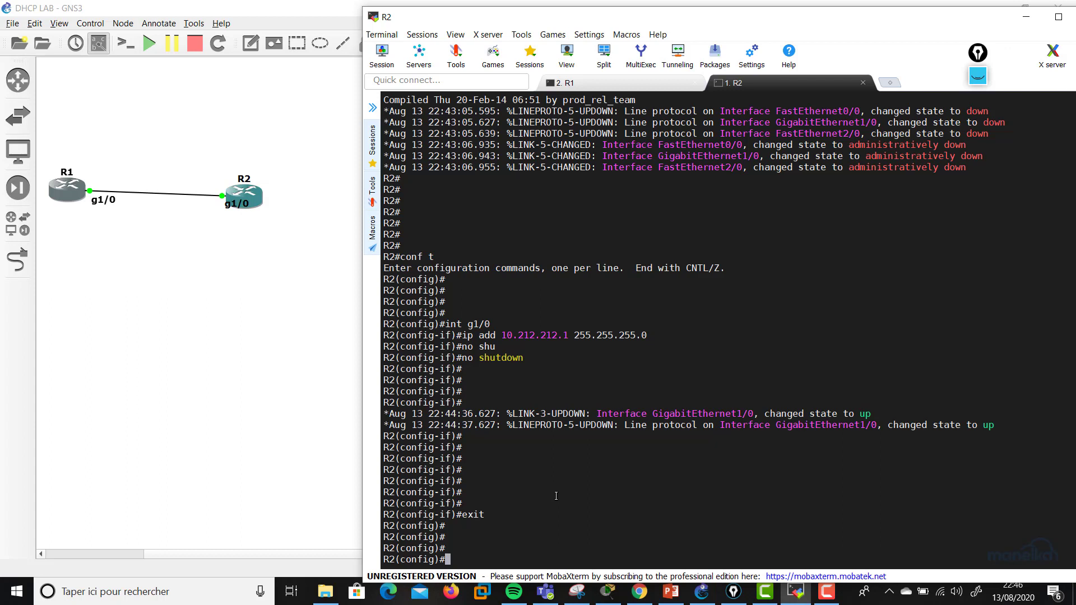
key("Return")
key("Return")
key("Return")
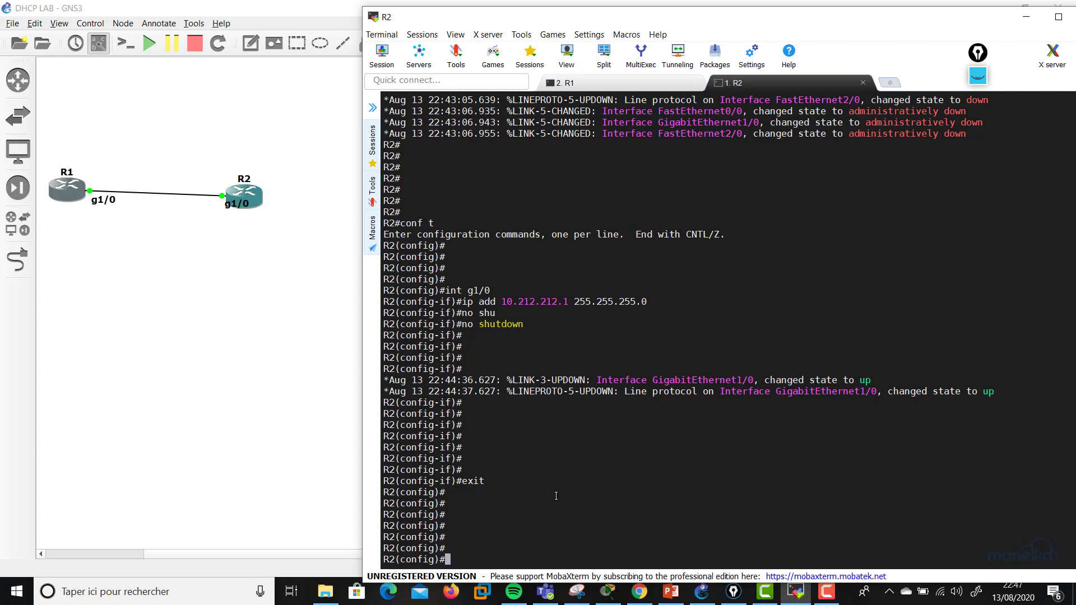
Exclude the addresses 10.212.212.1 through 10.212.212.100 from DHCP assignment on R2.
type("ip ex")
key("Tab")
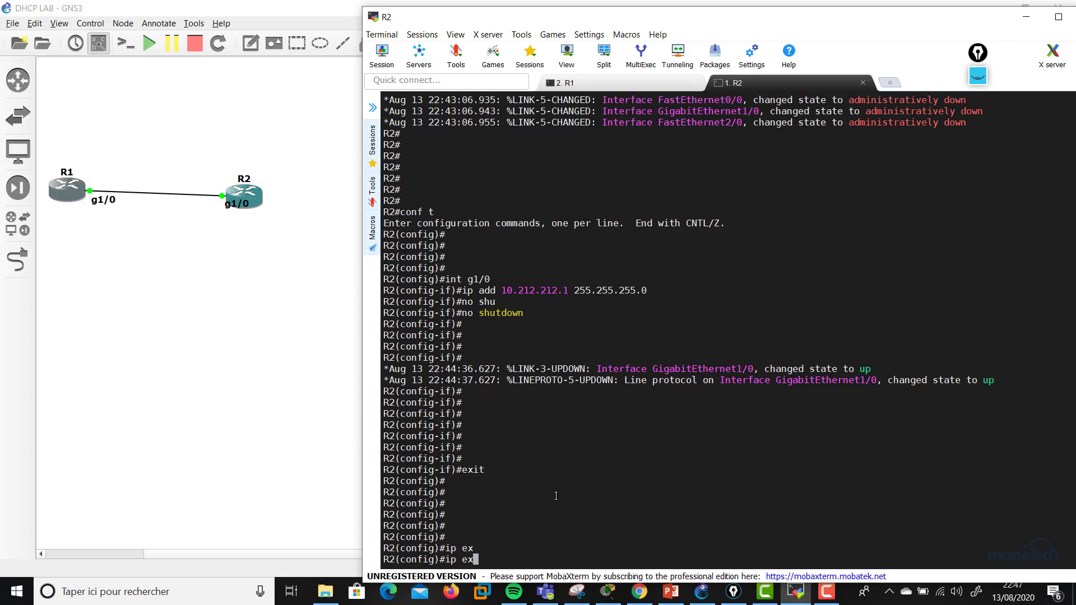
key("BackSpace")
key("BackSpace")
type("dh")
key("Tab")
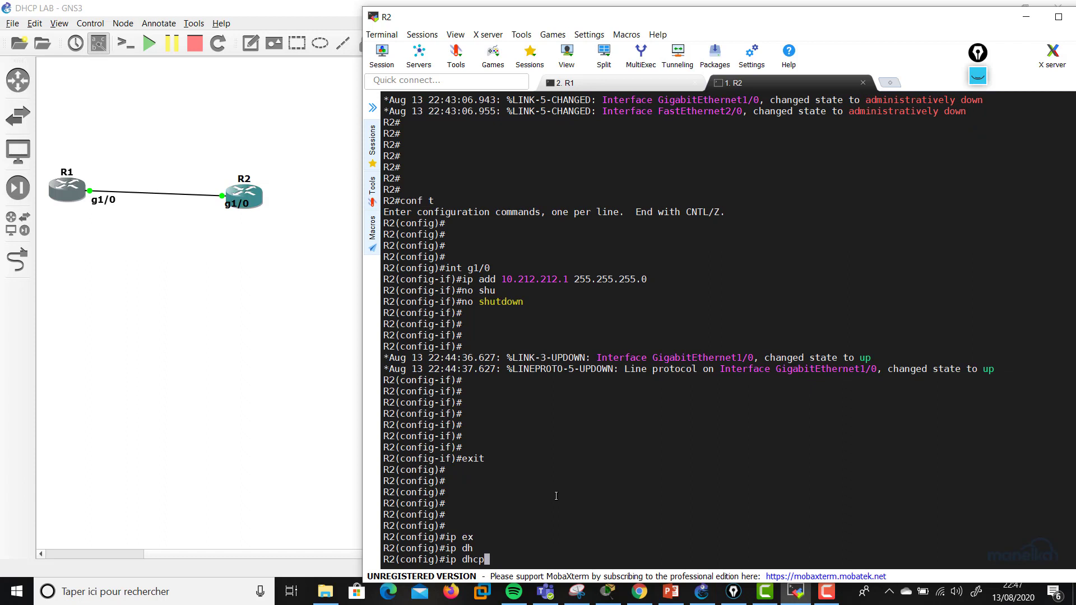
type("ex")
key("Tab")
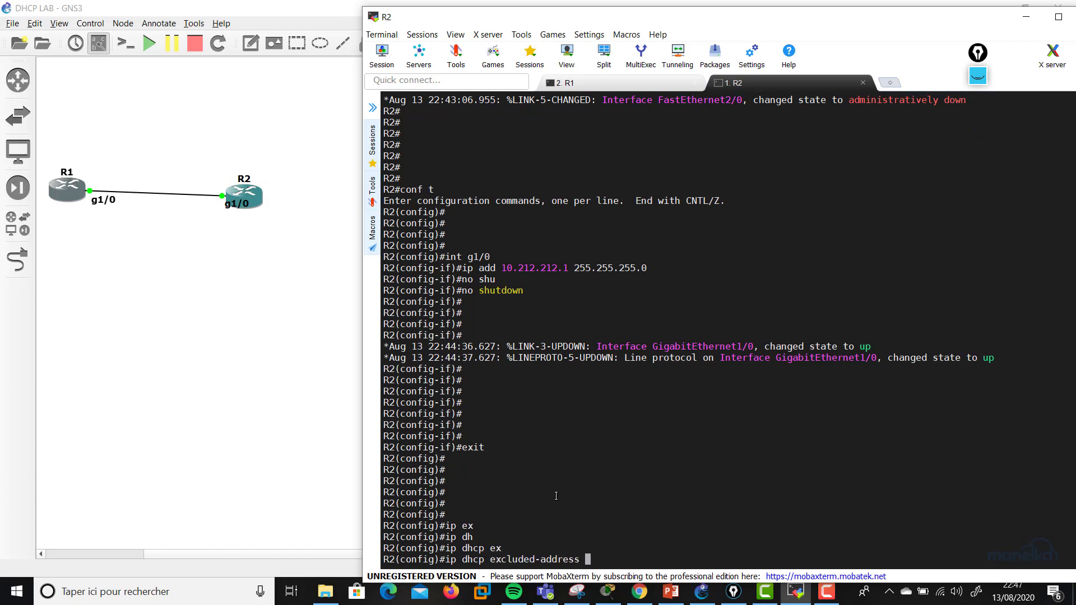
type("10.212.212.1 10.212.212.")
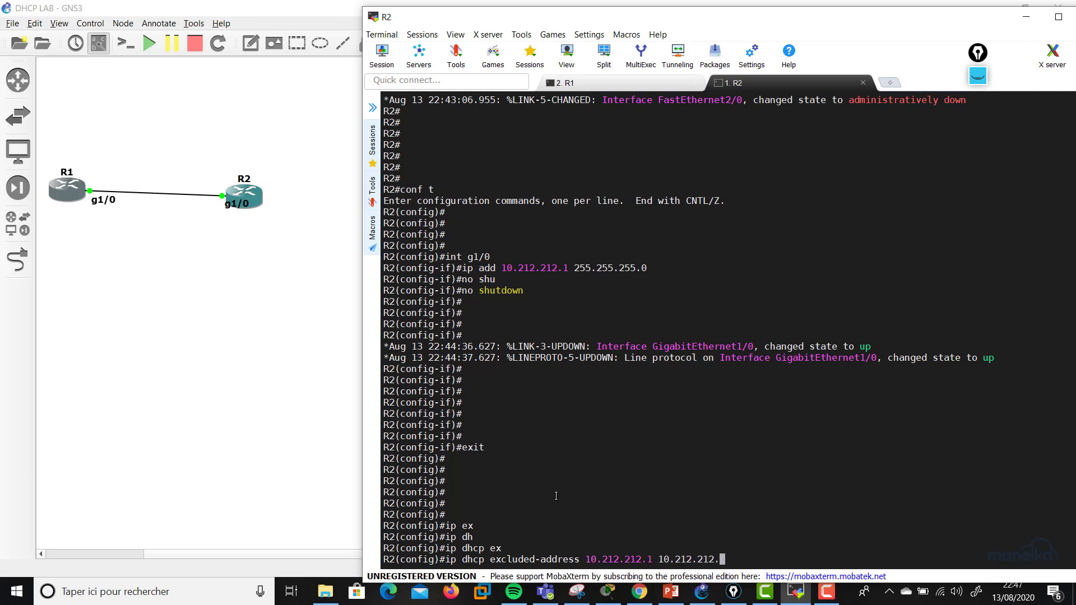
type("100")
key("Return")
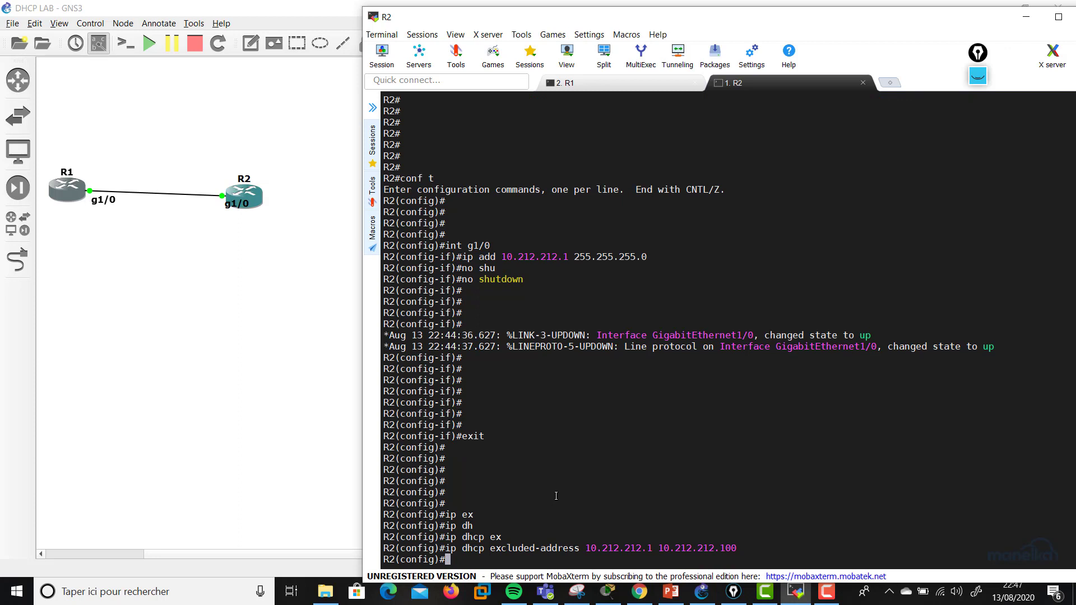
Create a DHCP pool named LAN on R2 and enter its configuration mode.
type("ip dh")
key("Tab")
type("poo")
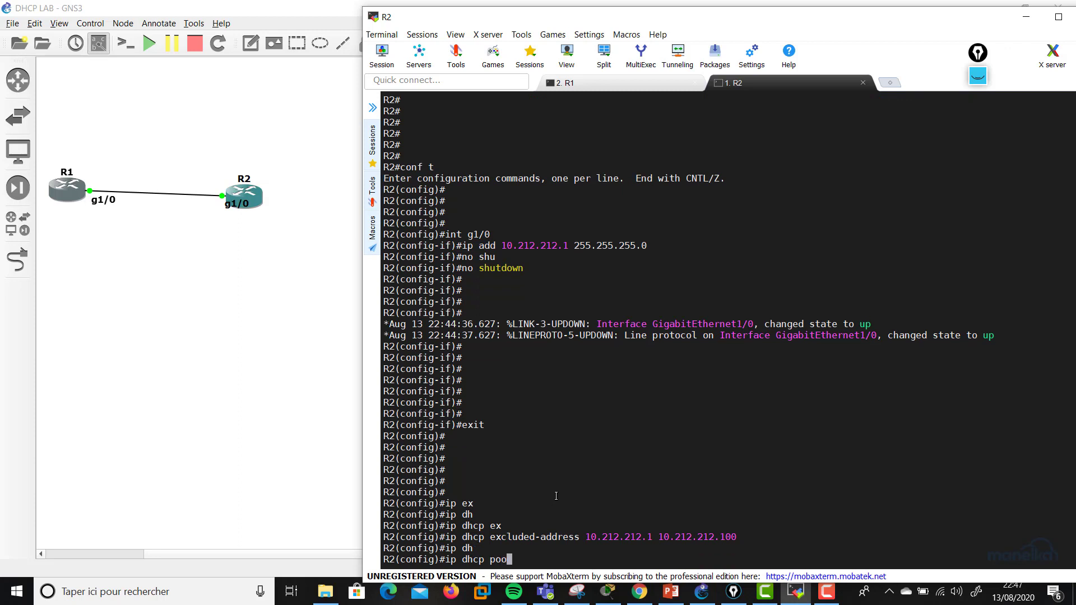
key("Tab")
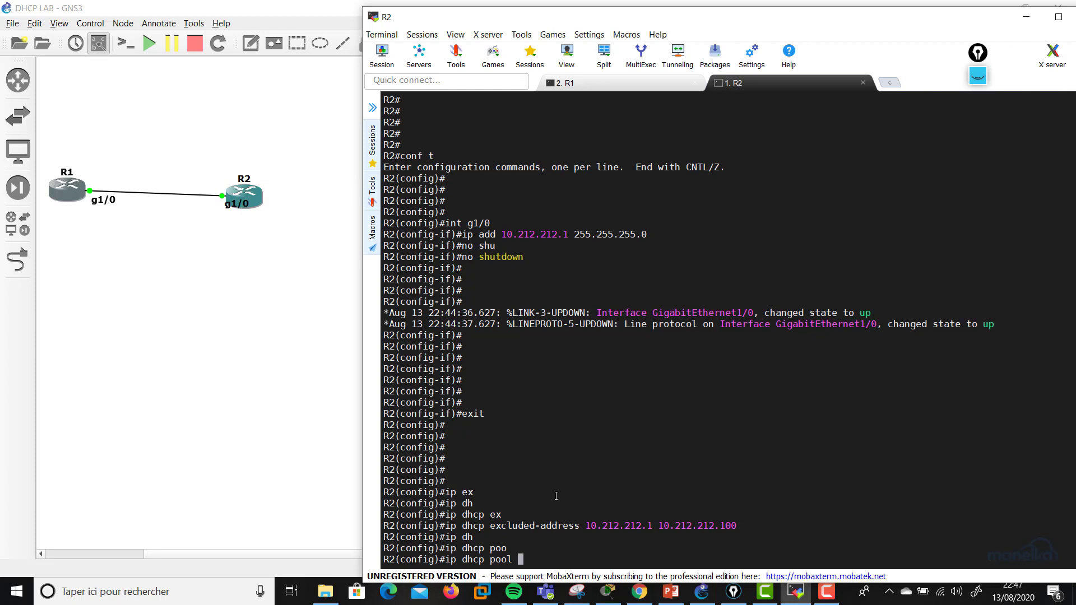
type("LAN")
key("Return")
Set the LAN pool's network to 10.212.212.0 with mask 255.255.255.0.
type("nt")
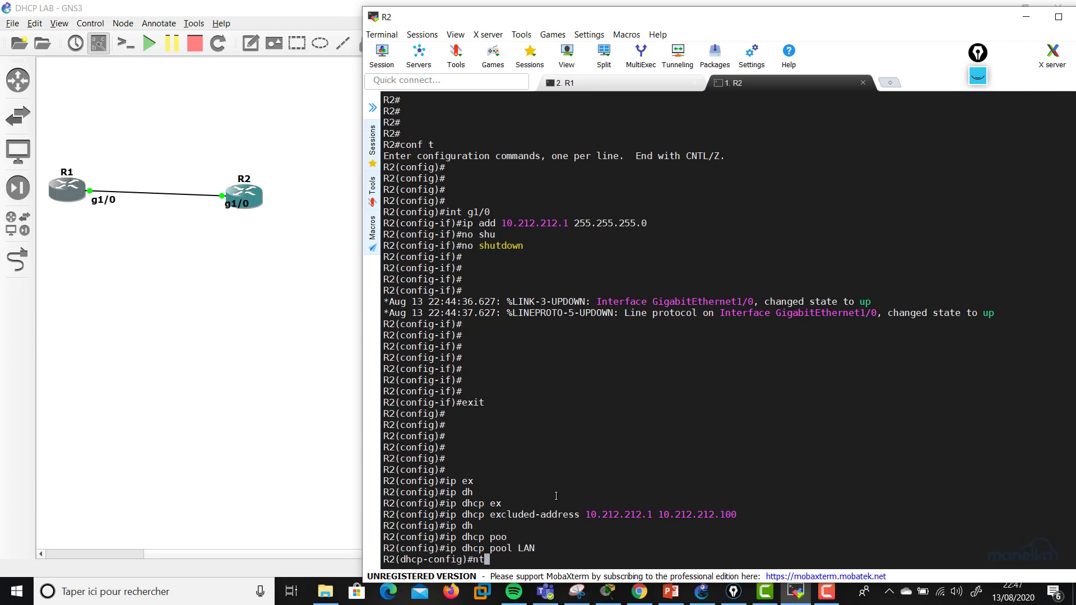
key("BackSpace")
type("et")
key("Tab")
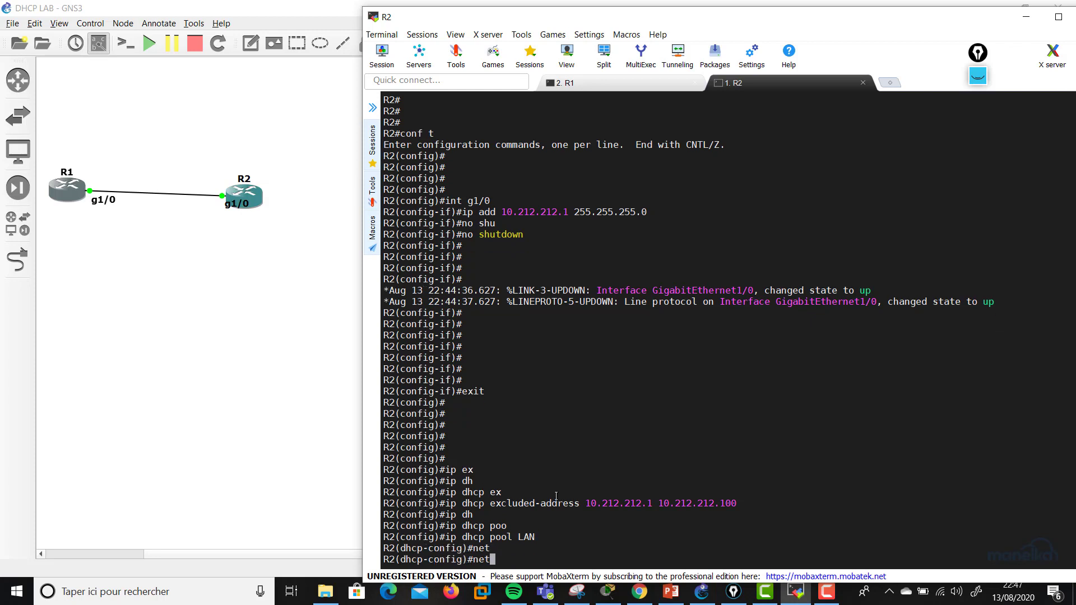
type("w")
key("Tab")
type("2")
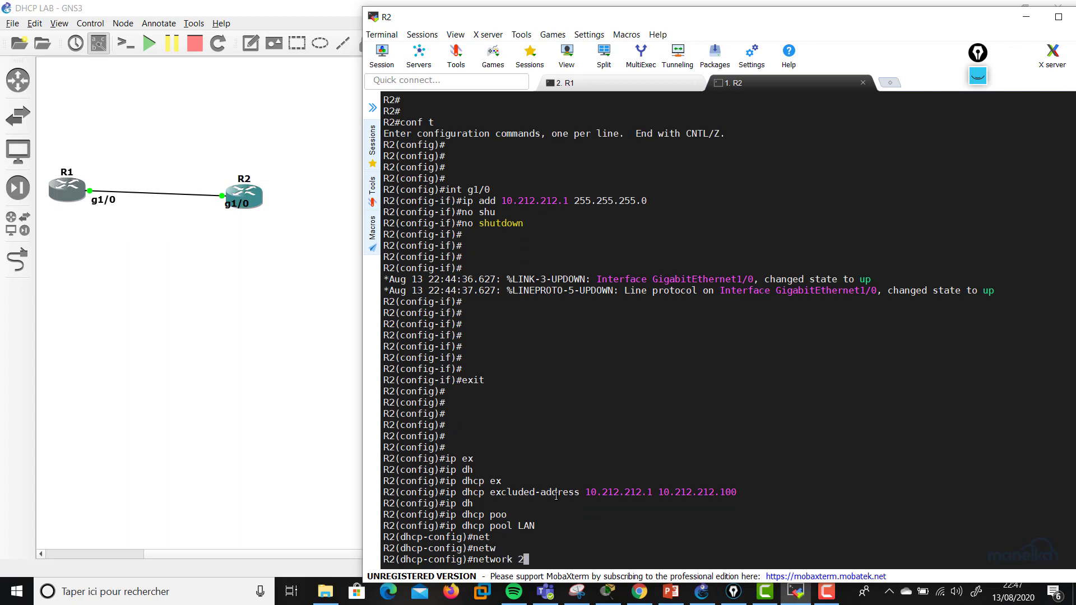
key("BackSpace")
type("10.212.2")
type("12.212")
key("BackSpace")
key("BackSpace")
key("BackSpace")
key("BackSpace")
type(".0 255.255.255")
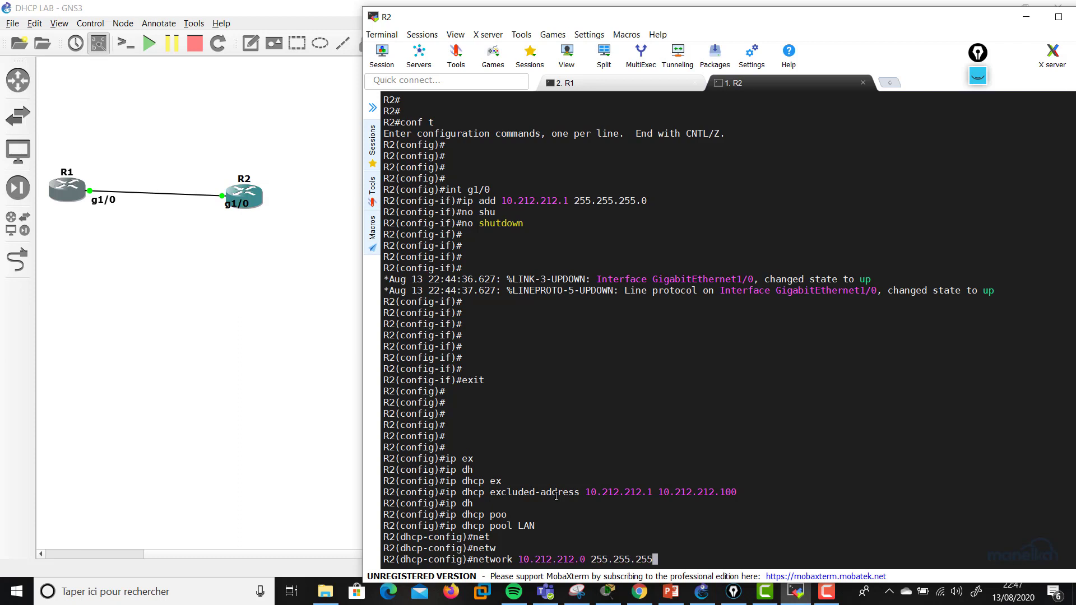
type(".0")
key("Return")
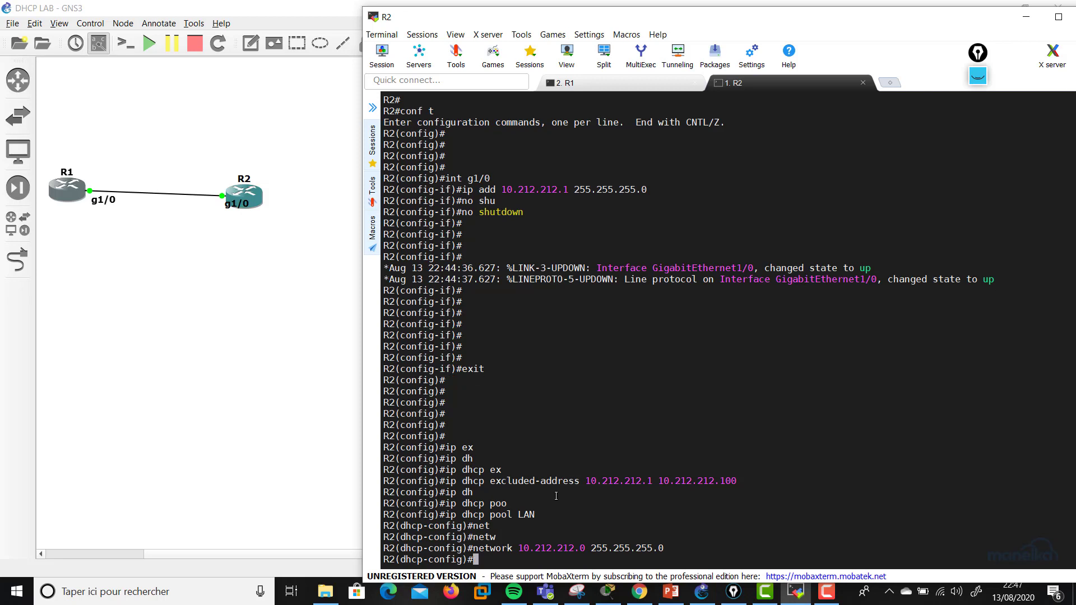
Set 10.212.212.4 as the DNS server of the LAN pool.
type("dns")
key("Tab")
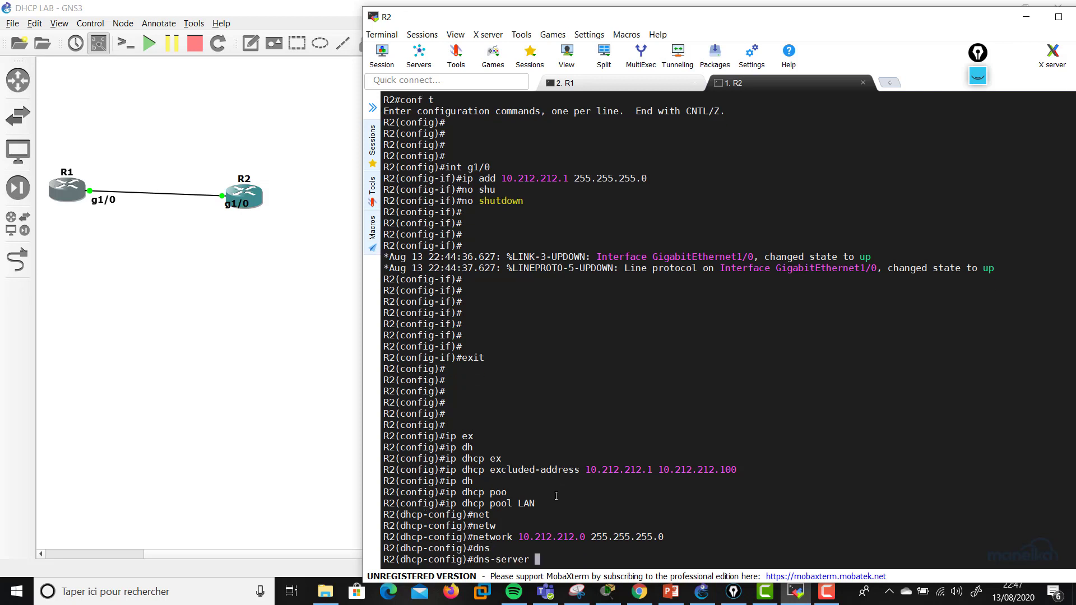
type("10.212.212.4")
key("Return")
Set the LAN pool's domain name to company.lan.
type("dom")
key("Tab")
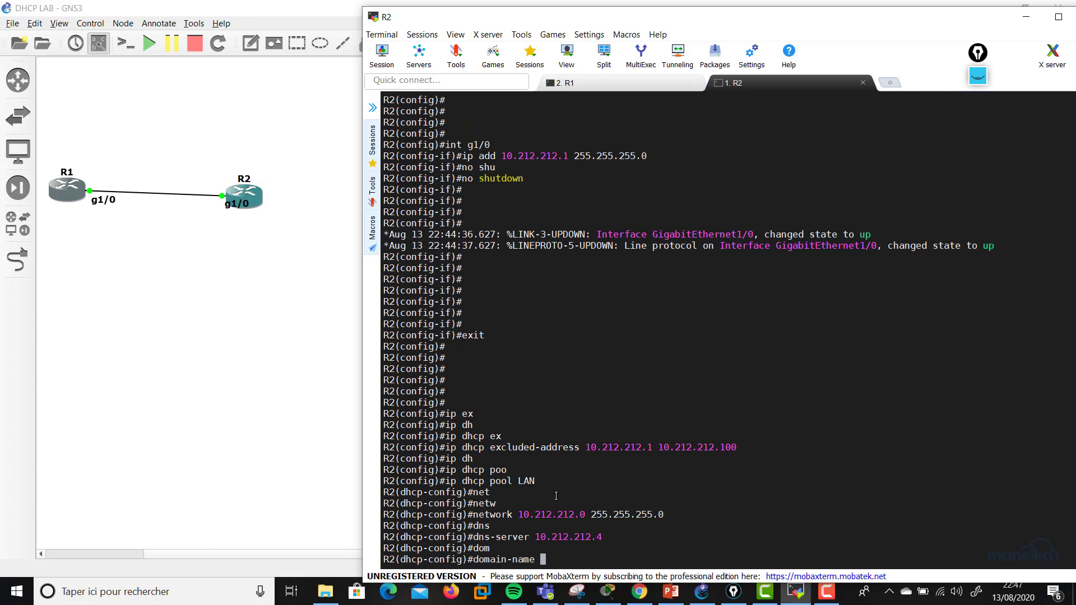
type("compan")
key("Tab")
type("y.lan")
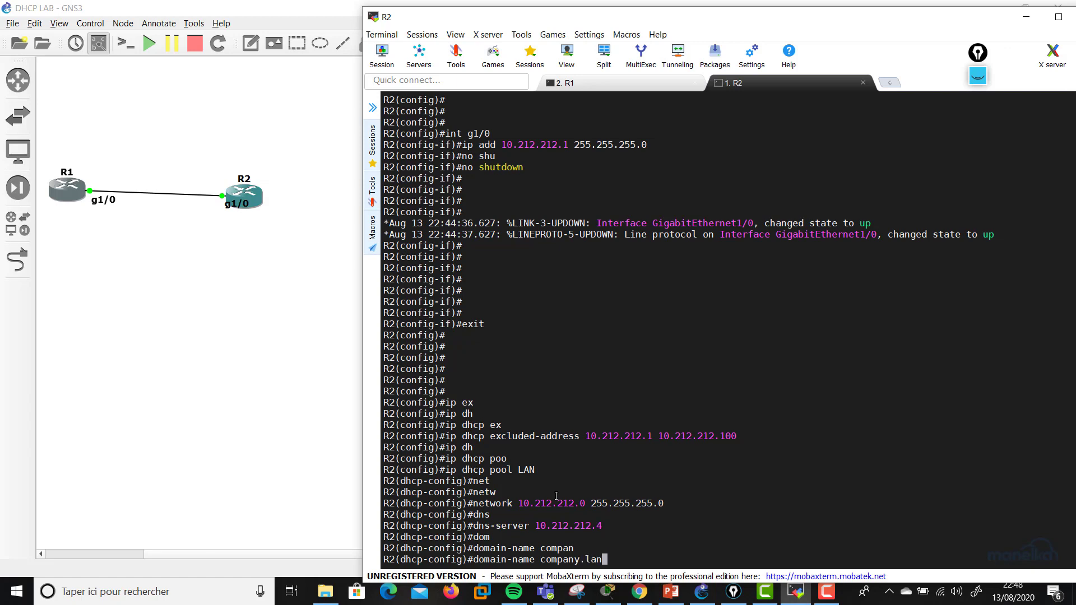
key("Return")
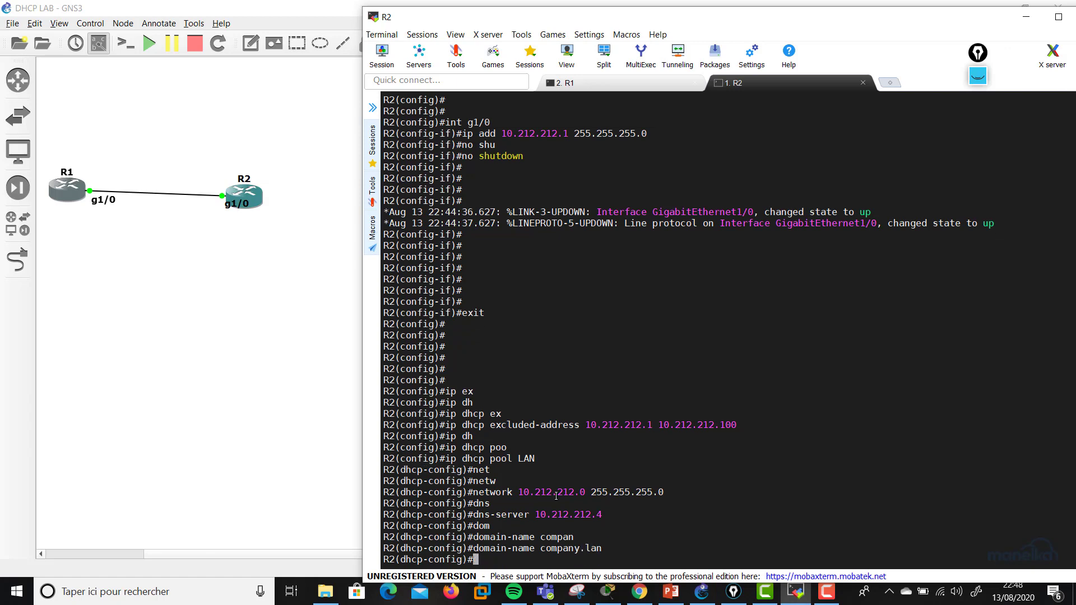
Consult the pool command help and set the LAN pool's lease time to 0 days, 8 hours and 0 minutes.
type("?")
key("space")
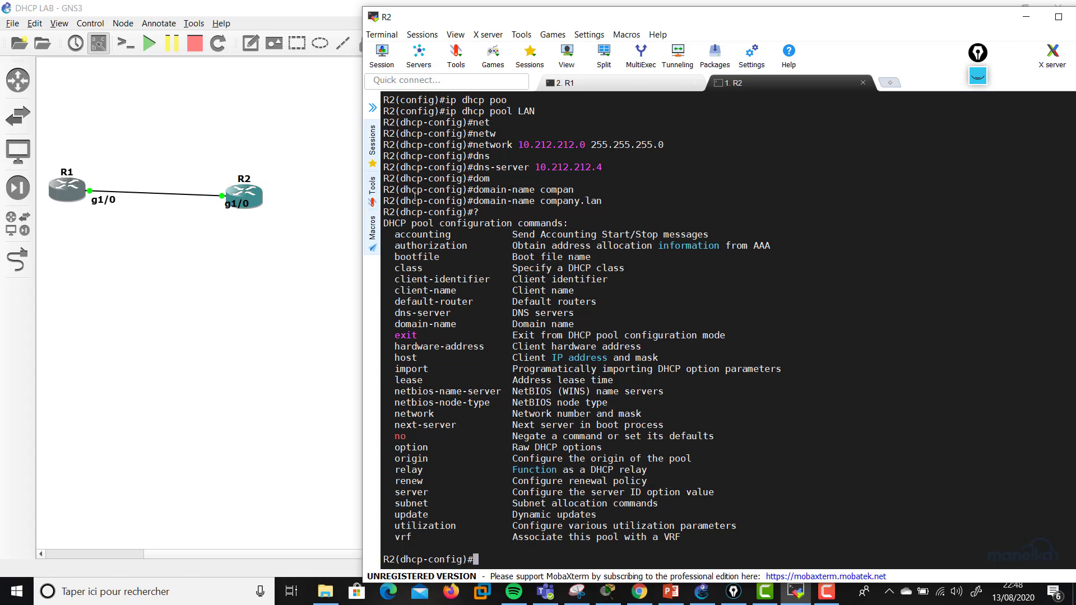
type("le")
key("Tab")
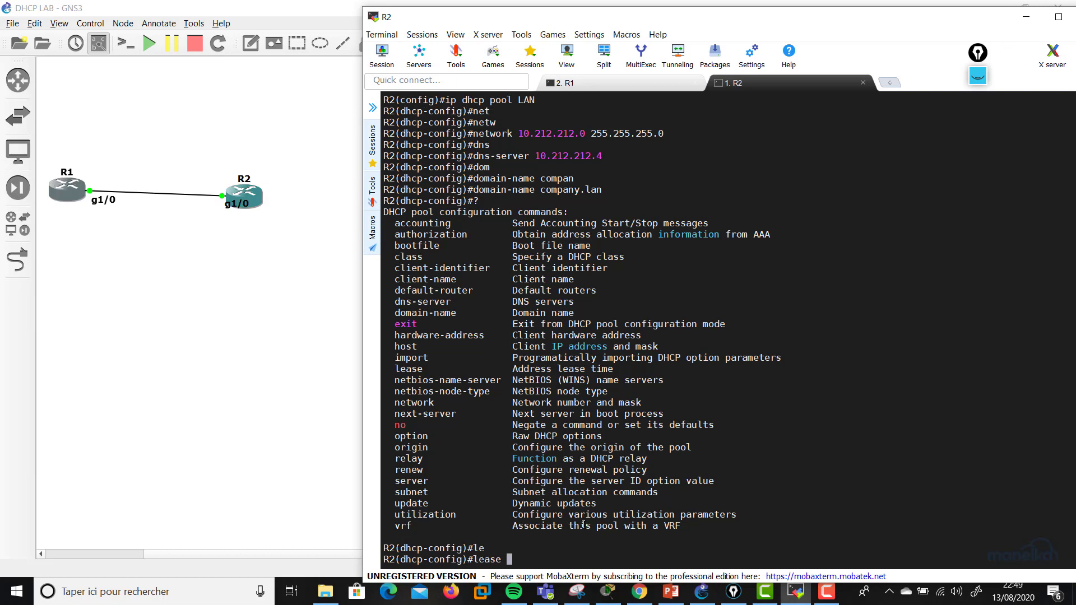
type("?")
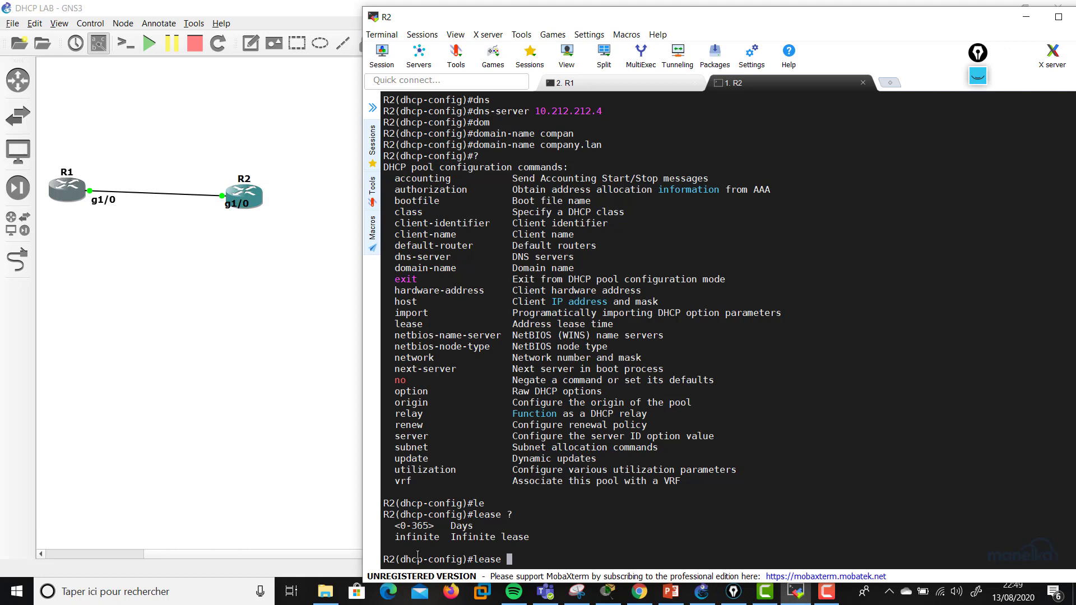
type("0")
key("BackSpace")
key("BackSpace")
type("0 ?")
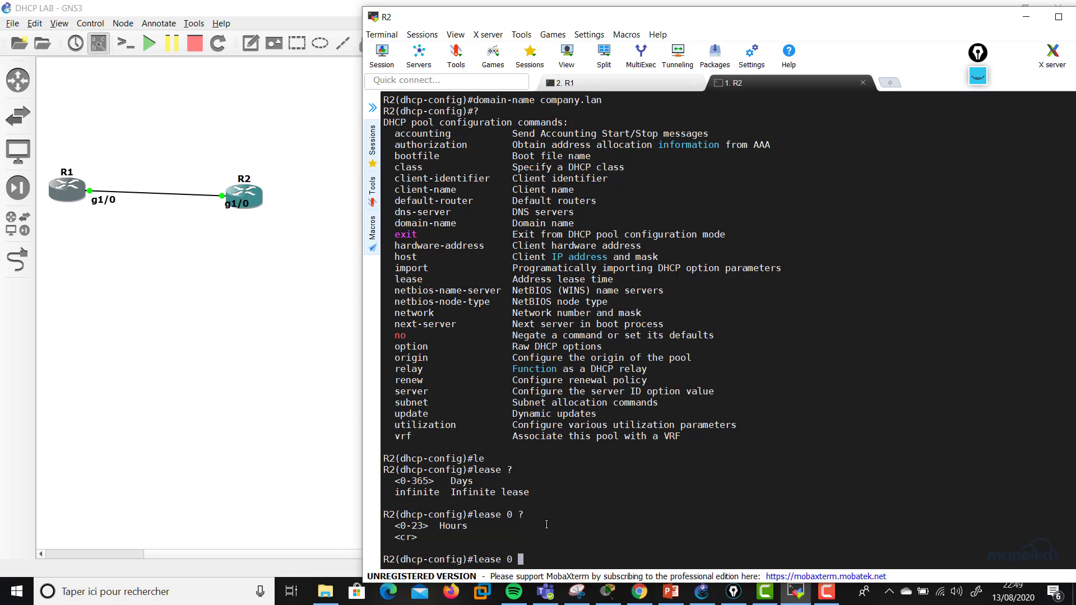
type("8 ?")
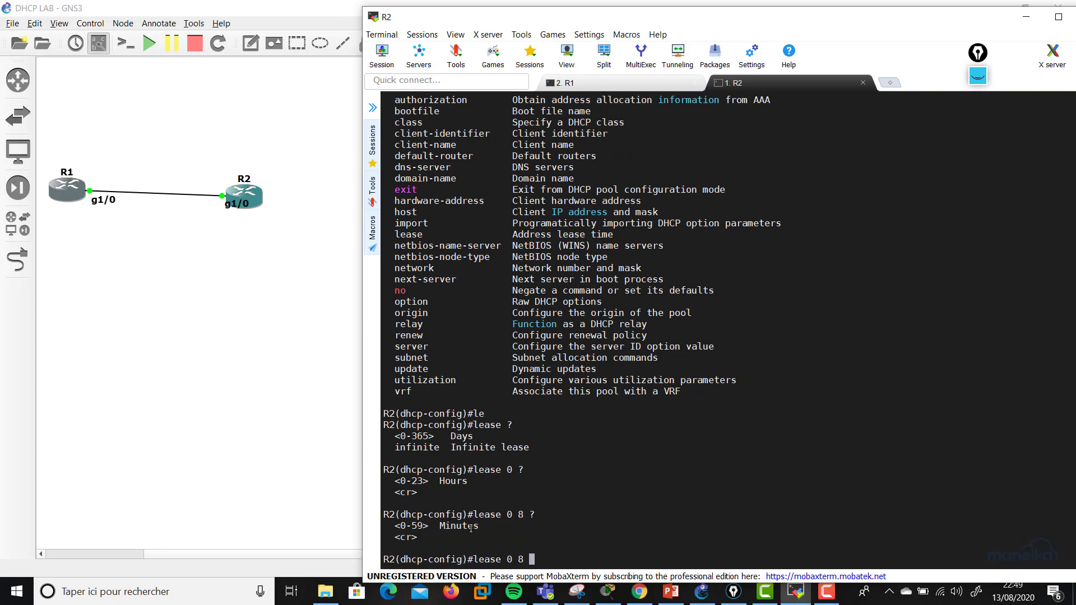
type("0")
double_click(510, 559)
left_click(554, 559)
key("Return")
key("Return")
key("Return")
key("Return")
key("Return")
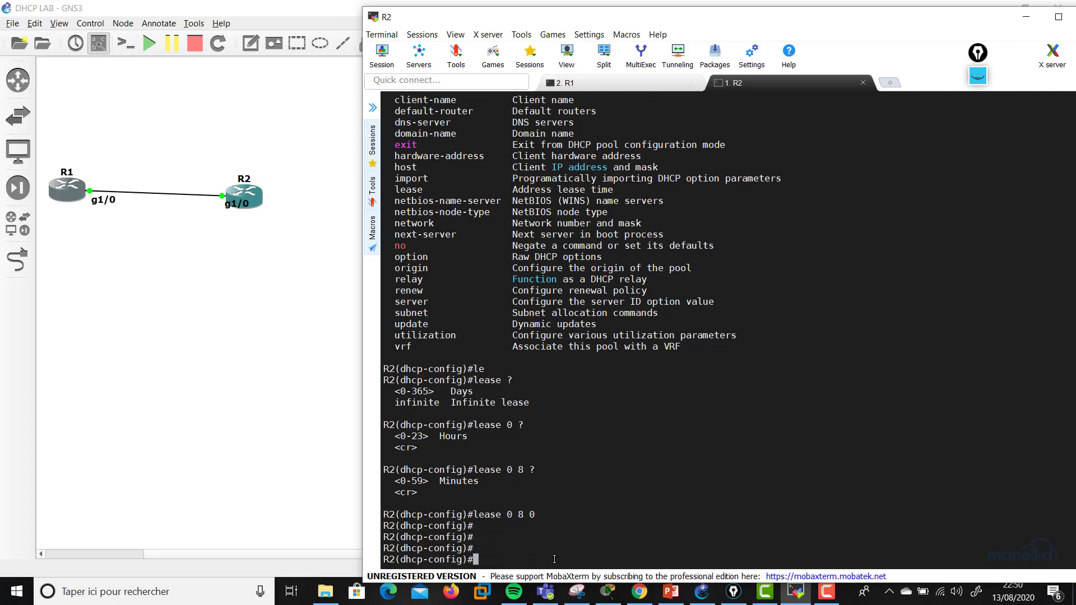
Exit the DHCP pool configuration mode and return to R2's global configuration mode.
type("exit")
key("Return")
key("Return")
key("Return")
key("Return")
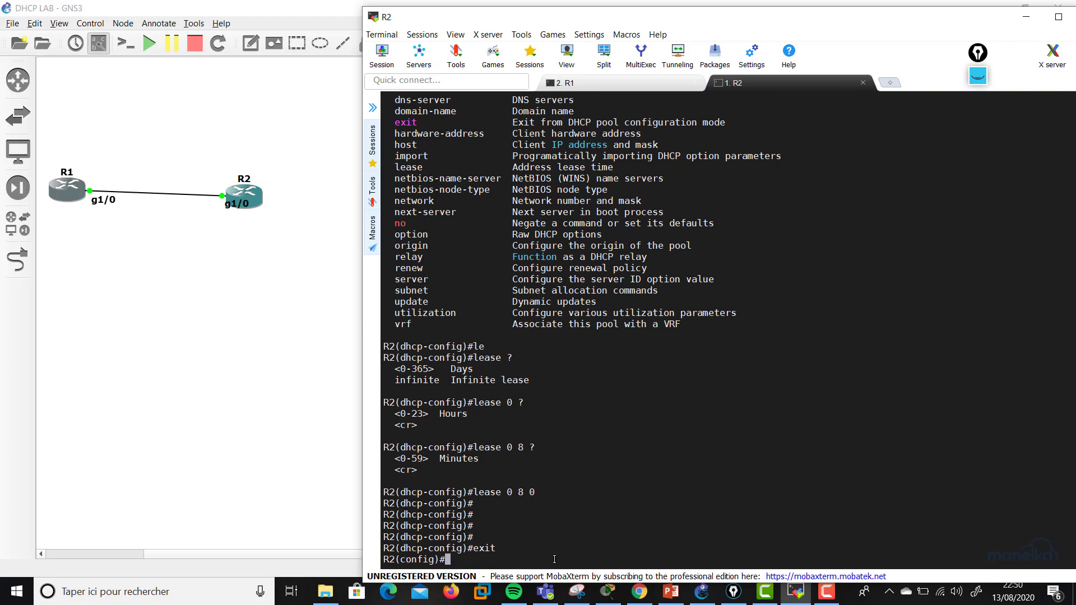
type("i")
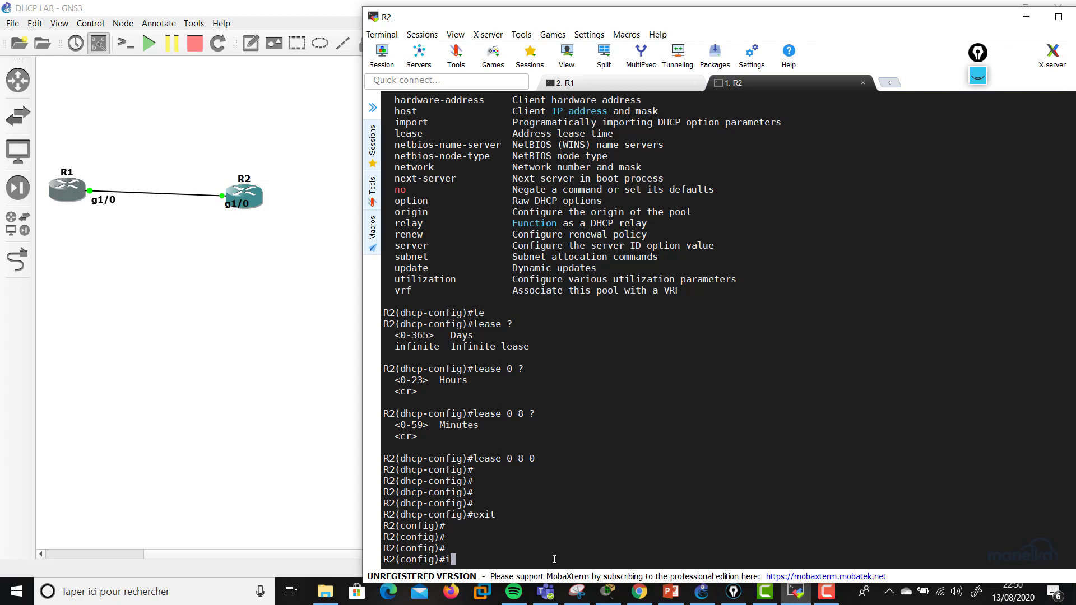
type("p dh")
key("Tab")
type("con")
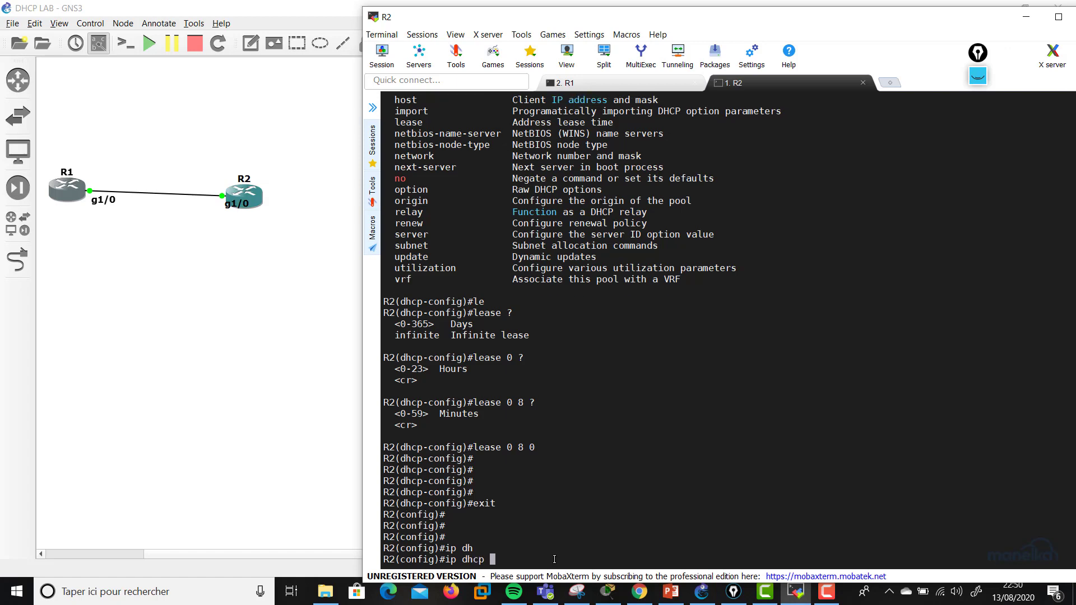
key("Tab")
type("?")
type("lo")
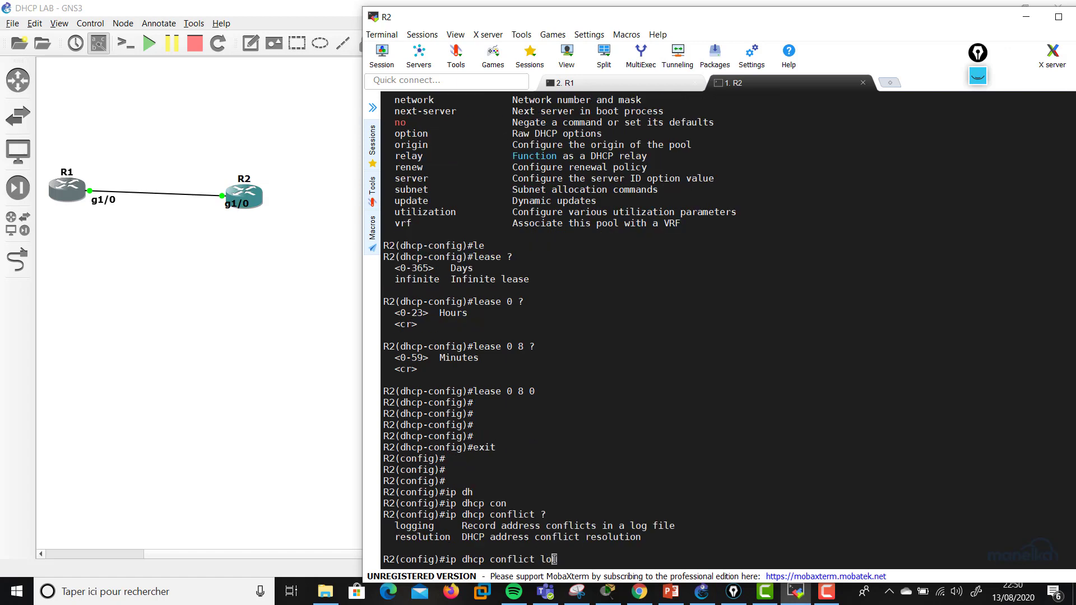
key("Tab")
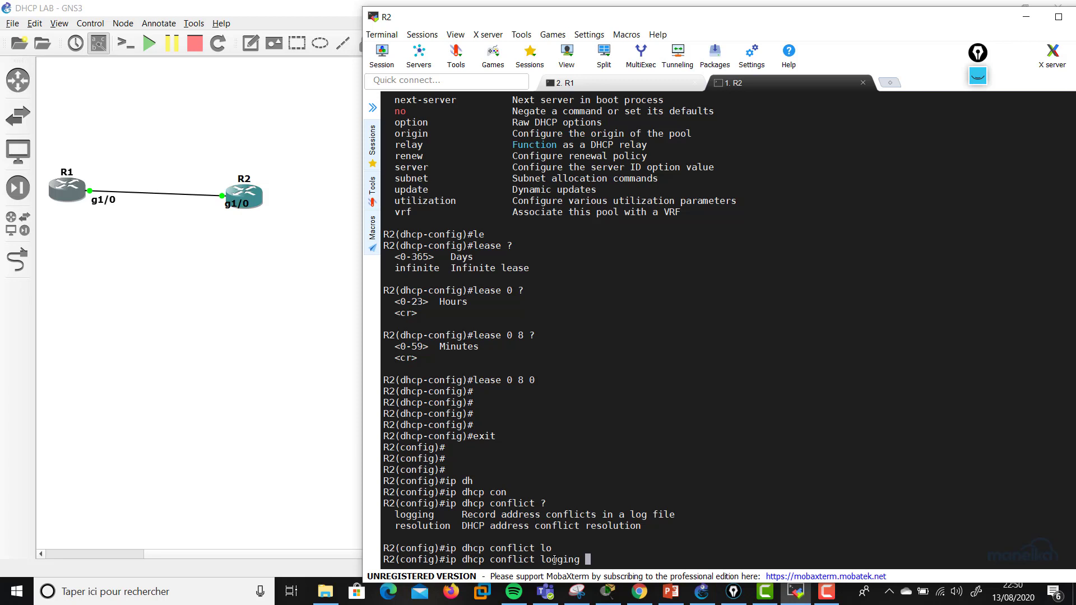
key("BackSpace")
key("BackSpace")
key("BackSpace")
key("BackSpace")
key("BackSpace")
key("BackSpace")
key("BackSpace")
key("BackSpace")
key("BackSpace")
key("BackSpace")
key("BackSpace")
key("BackSpace")
key("BackSpace")
key("BackSpace")
key("BackSpace")
key("BackSpace")
key("BackSpace")
key("BackSpace")
key("BackSpace")
key("BackSpace")
key("Return")
key("Return")
key("Return")
key("Return")
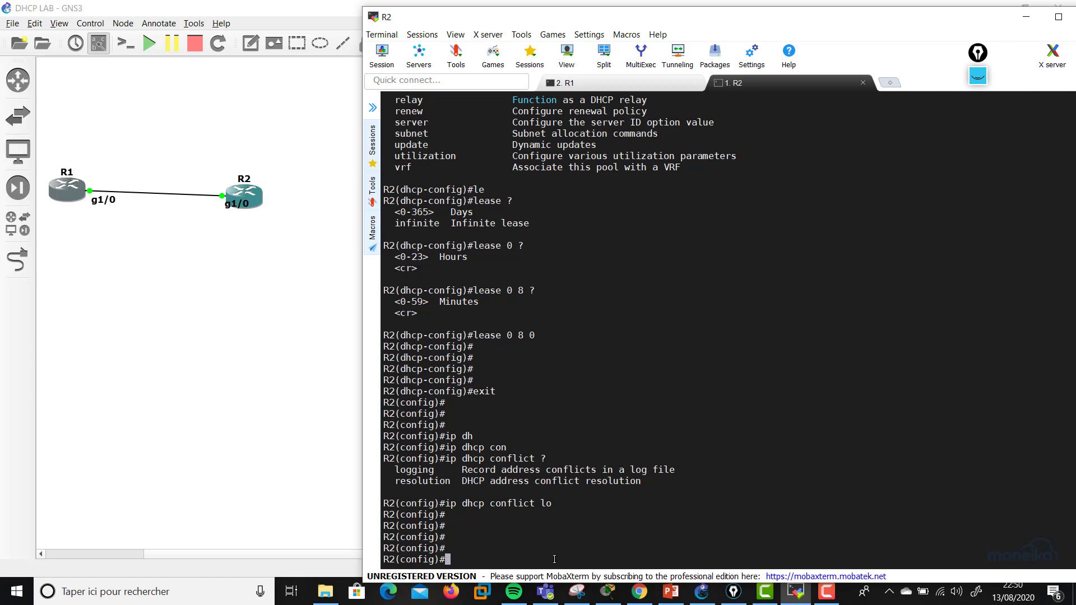
Start an Ethernet packet capture on the link between R1 and R2 in GNS3, with the capture visualization program launched.
left_click(609, 82)
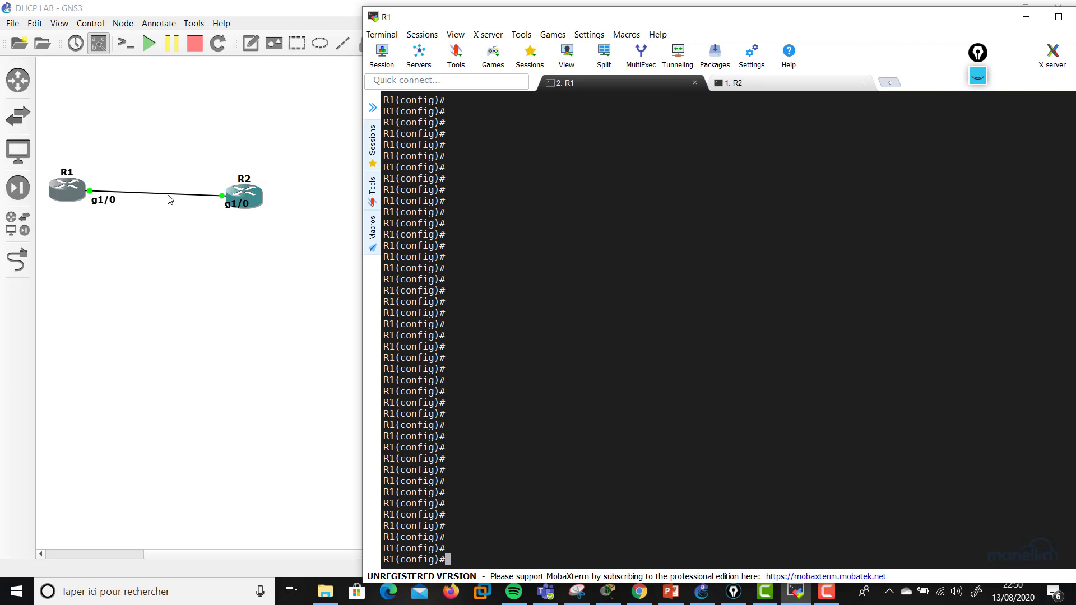
left_click(175, 210)
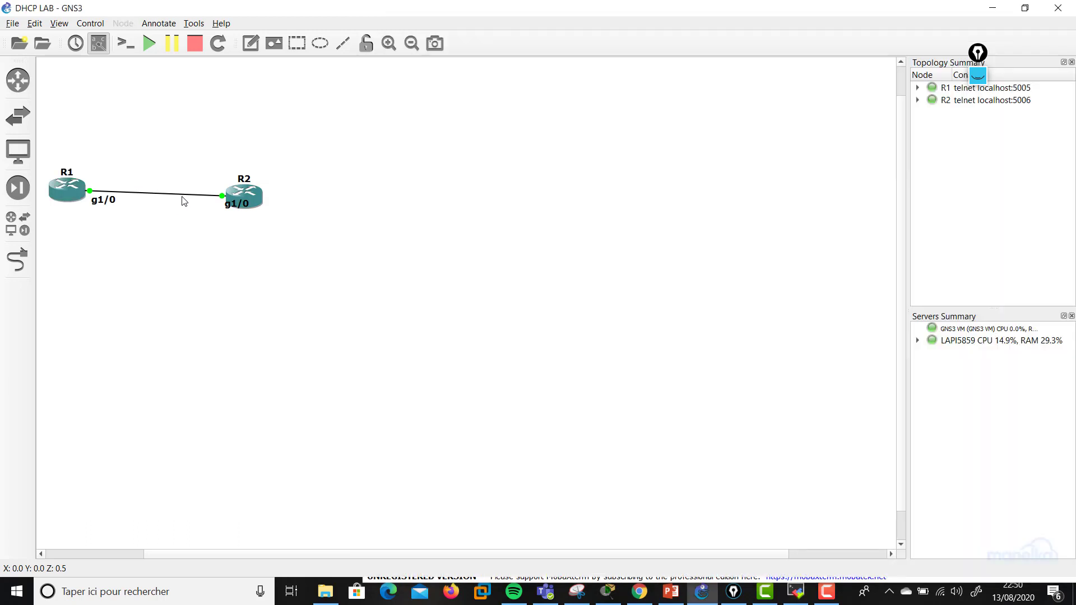
right_click(184, 194)
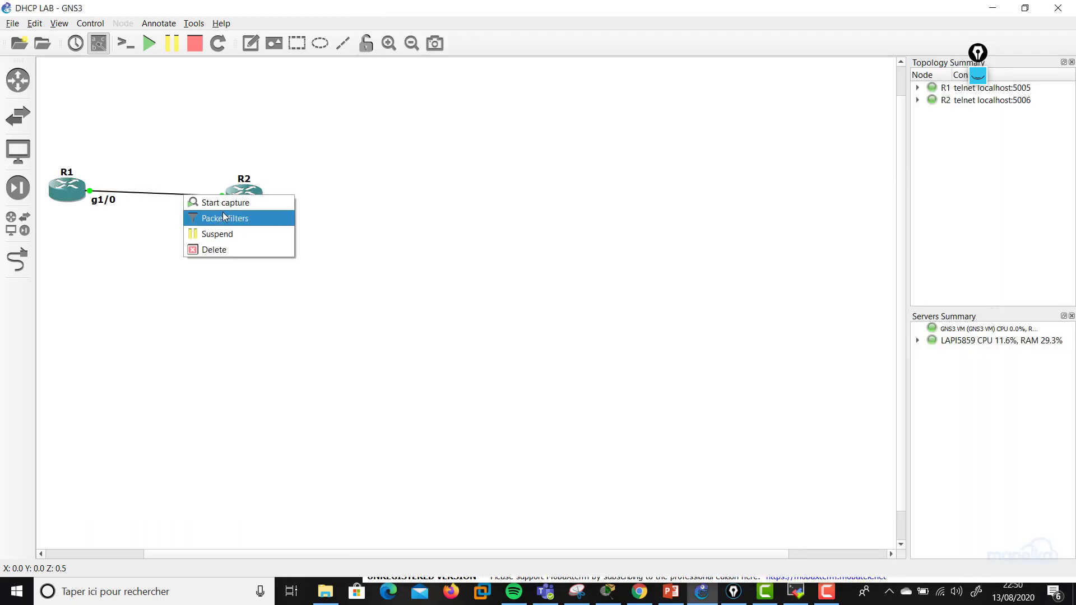
left_click(225, 209)
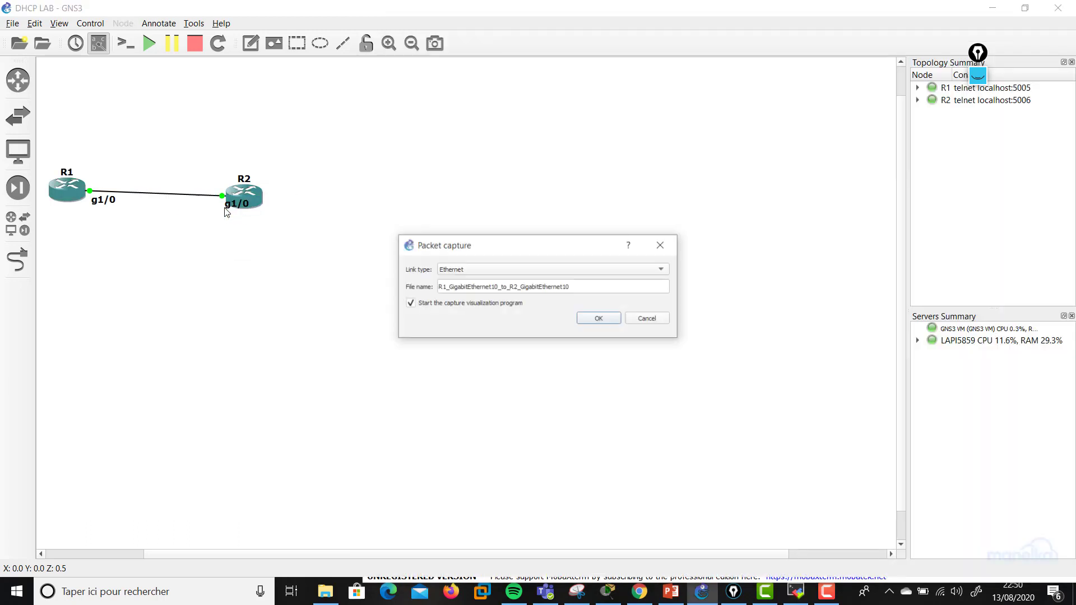
left_click(613, 320)
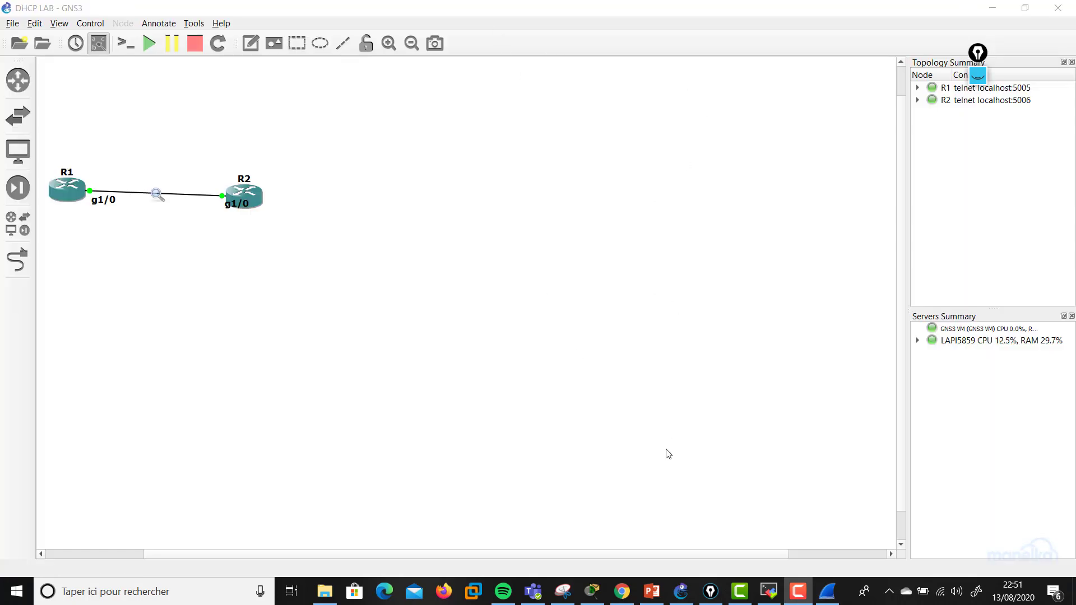
Switch to R1's console in MobaXterm and enter configuration mode for interface g1/0.
left_click(769, 591)
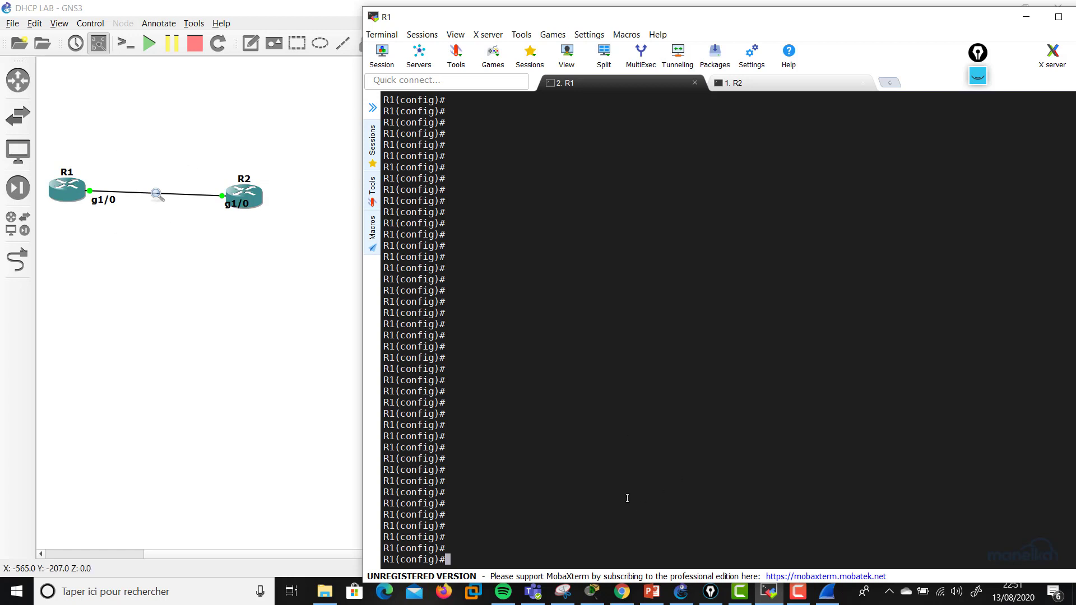
type("i")
type("nter")
key("Tab")
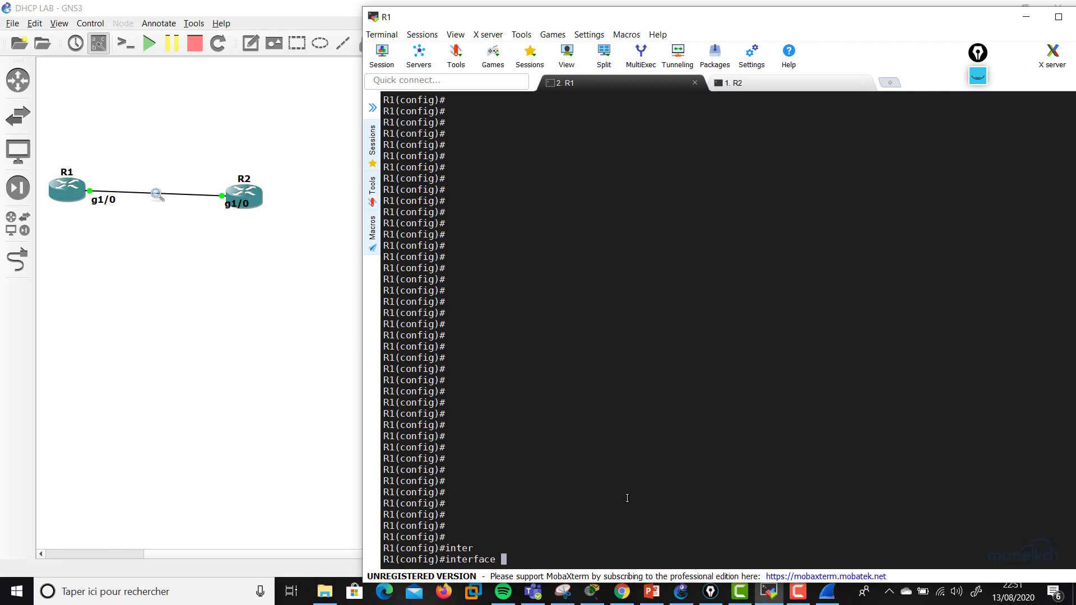
type("g1/0")
key("Return")
Consult the ip address options and set R1's g1/0 interface to obtain its address via DHCP.
type("ip add")
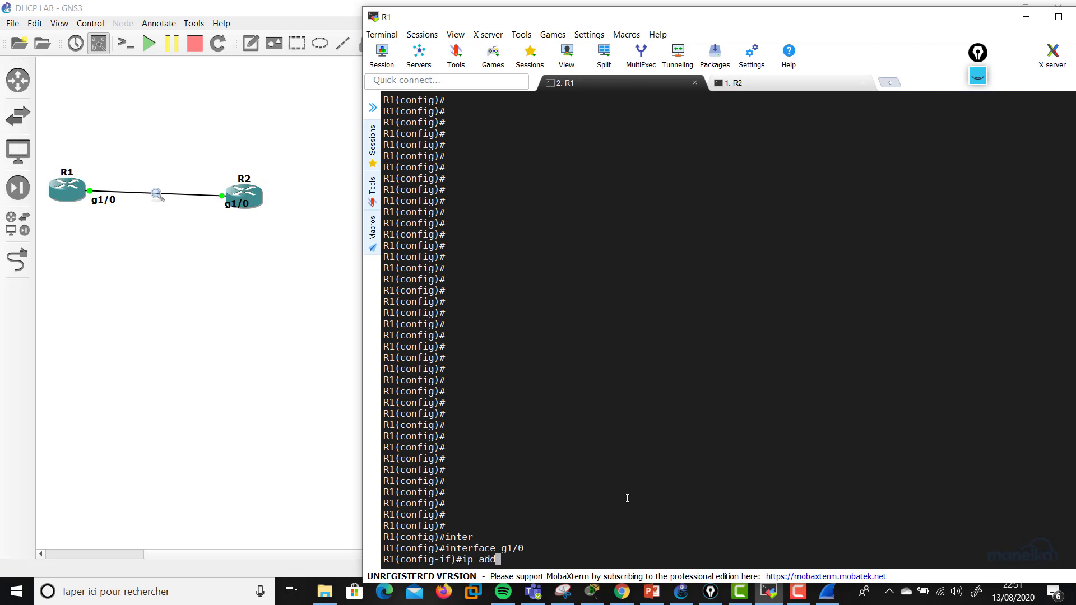
key("Tab")
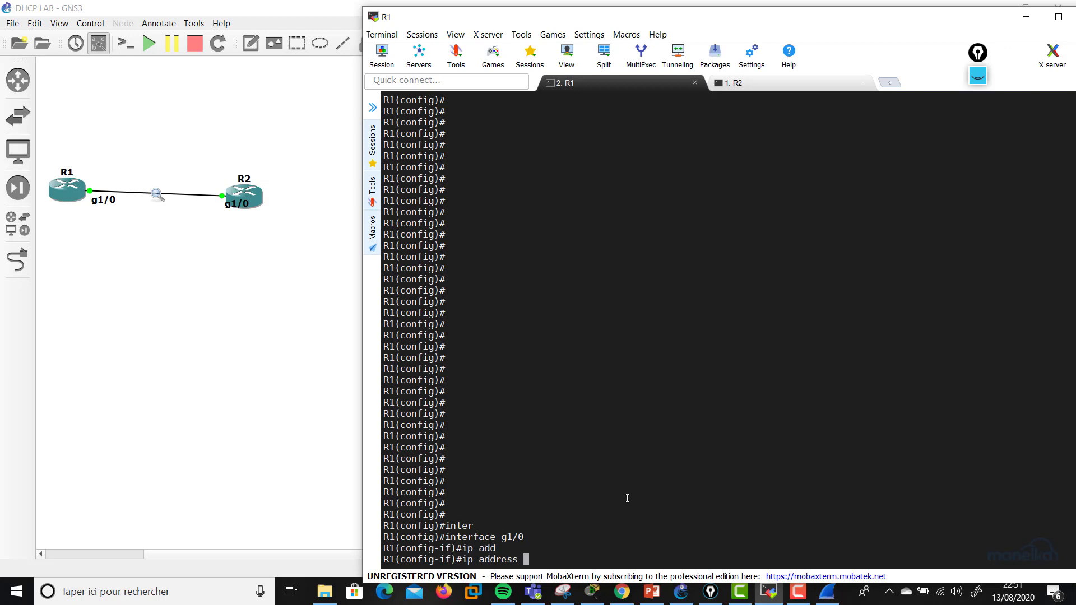
type("?")
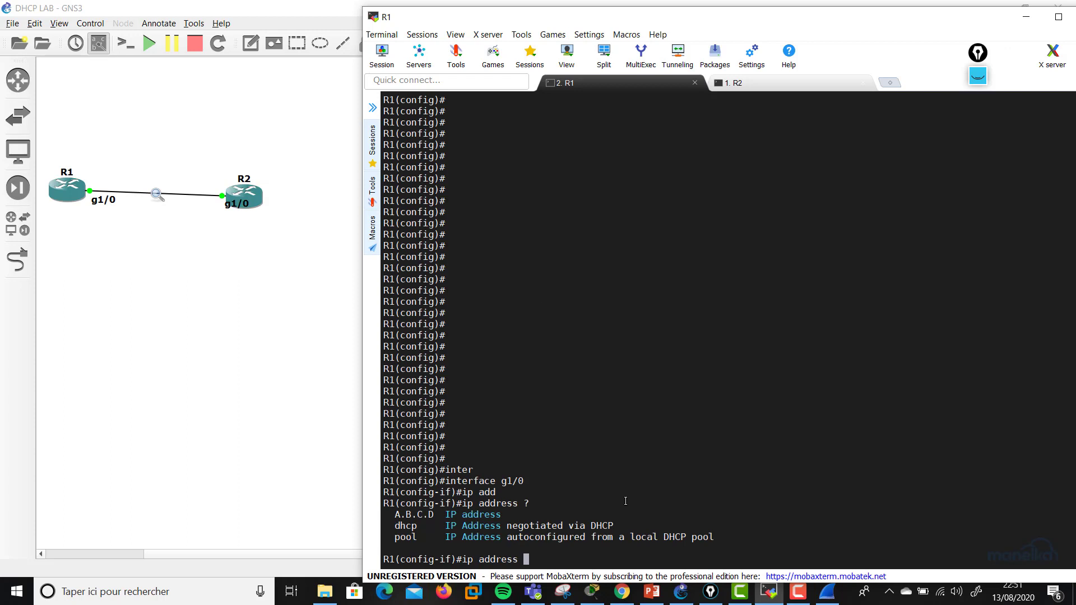
double_click(400, 541)
double_click(408, 525)
type("dhc")
key("Tab")
key("Return")
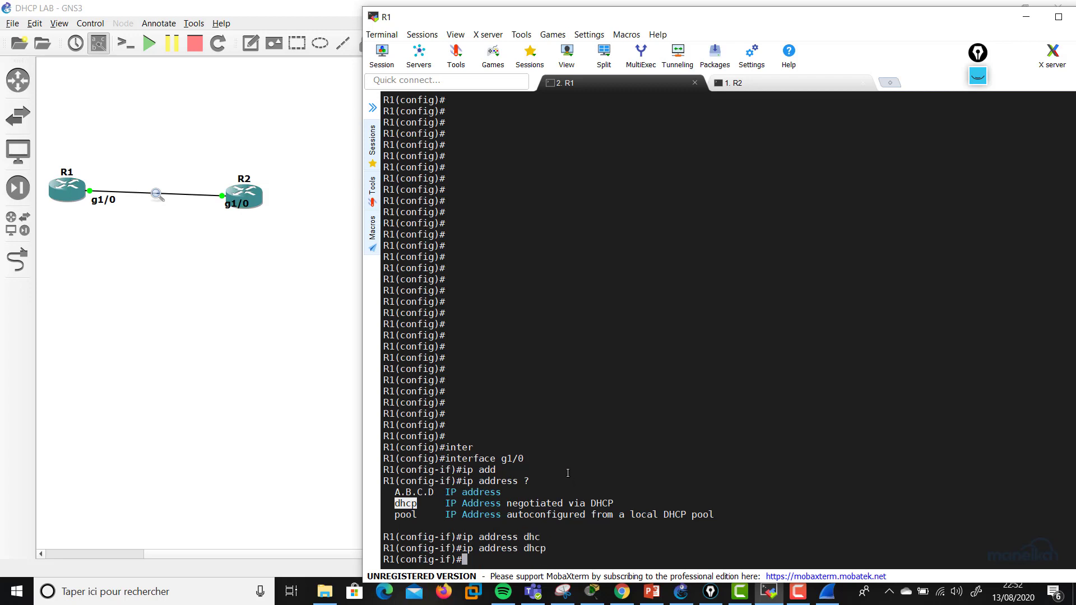
Enable R1's g1/0 interface with no shutdown and return to global configuration mode.
type("e")
key("BackSpace")
type("no sh")
key("Tab")
key("Return")
key("Return")
type("exit")
key("Return")
key("Return")
key("Return")
key("Return")
key("Return")
key("Return")
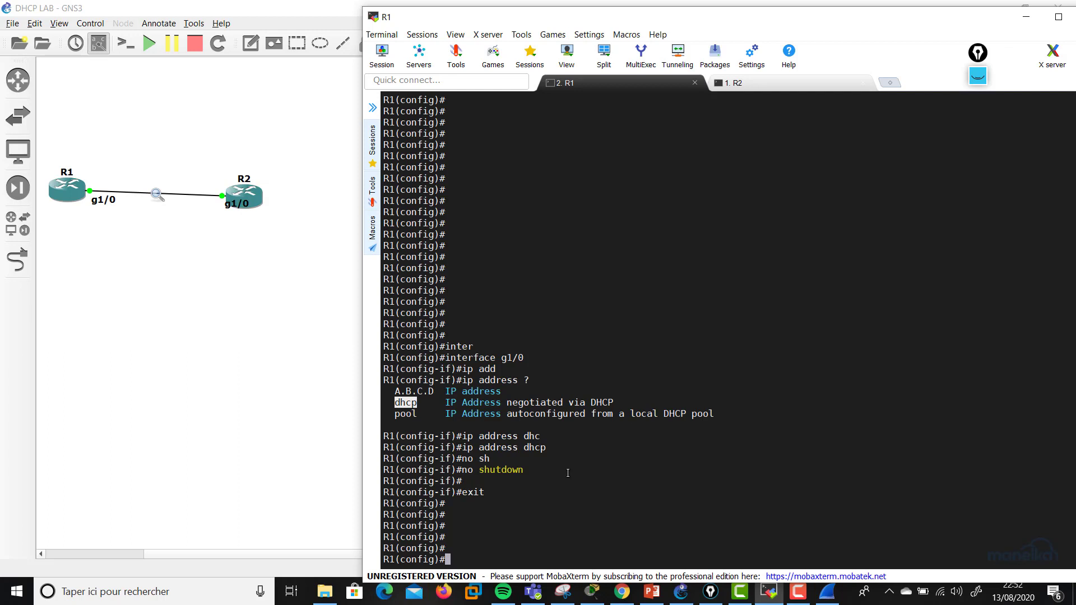
Examine the DHCP address assignment message on R1's console for the interface and its assigned address.
type("EXI")
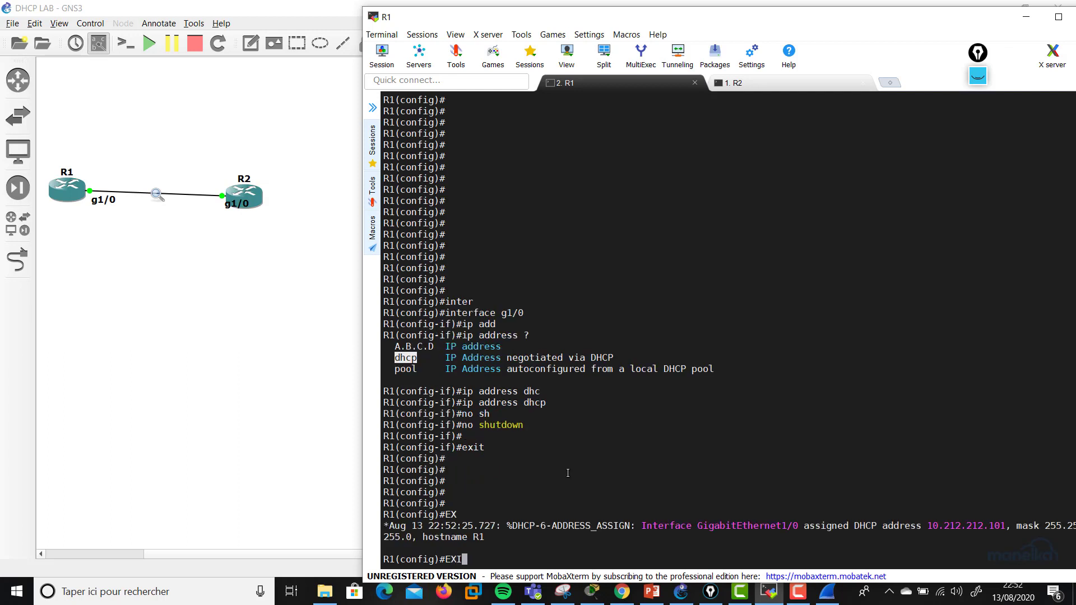
key("BackSpace")
key("BackSpace")
key("BackSpace")
left_click_drag(680, 526, 798, 528)
left_click_drag(922, 526, 1003, 527)
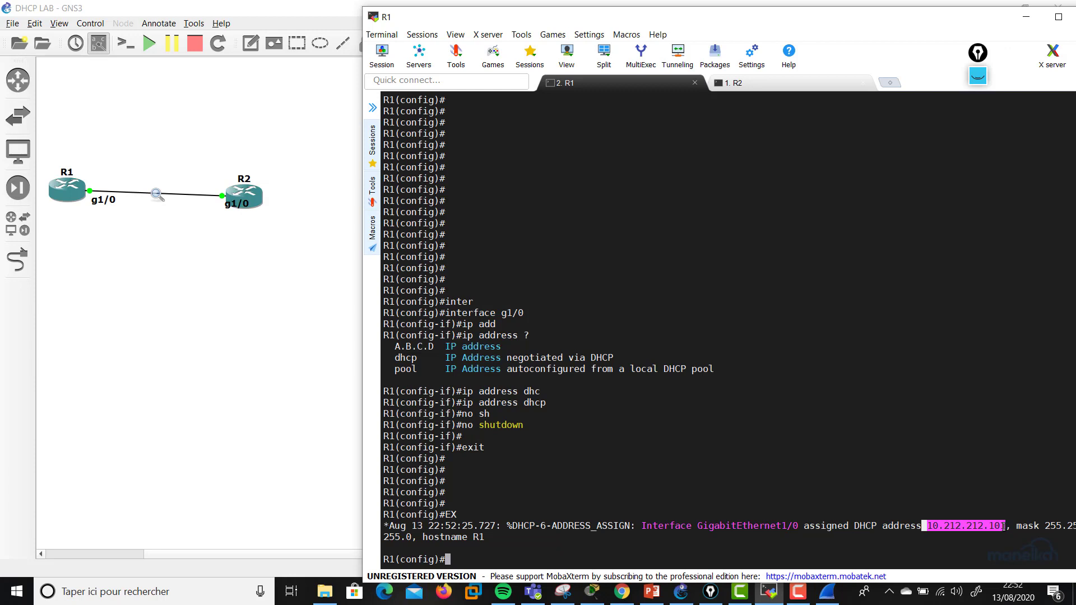
left_click(982, 548)
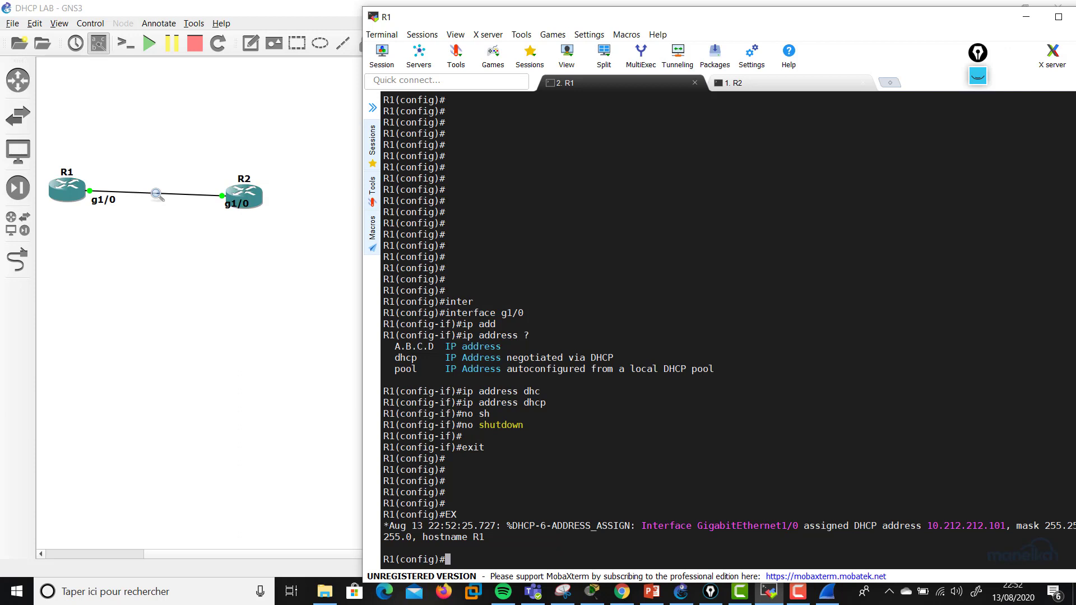
type("e")
On R2, leave global configuration mode and display the DHCP bindings with show ip dhcp binding.
left_click(726, 87)
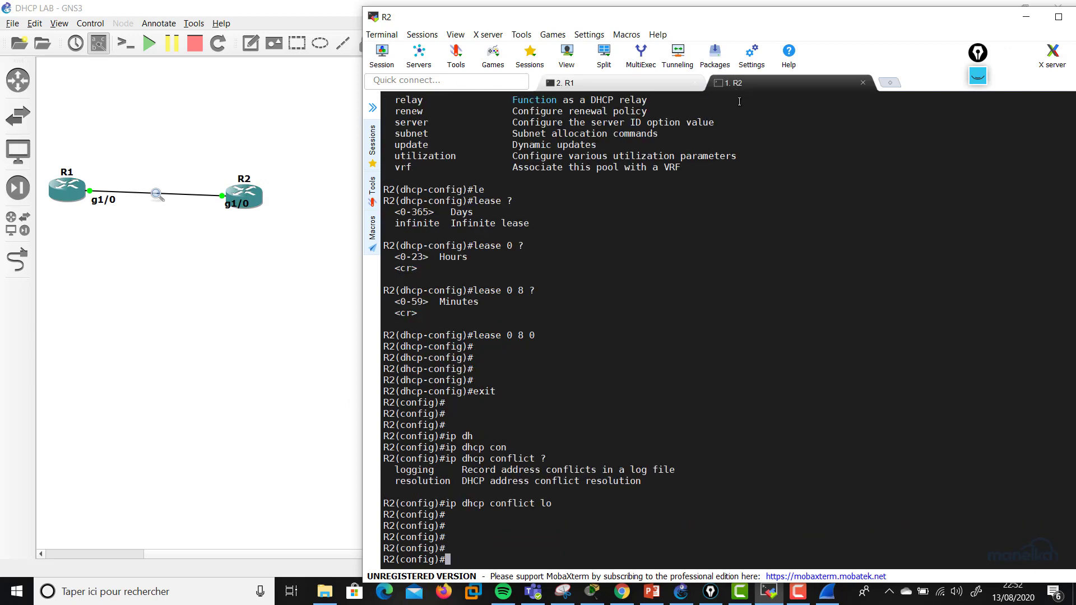
type("exit")
key("Return")
key("Return")
type("sh")
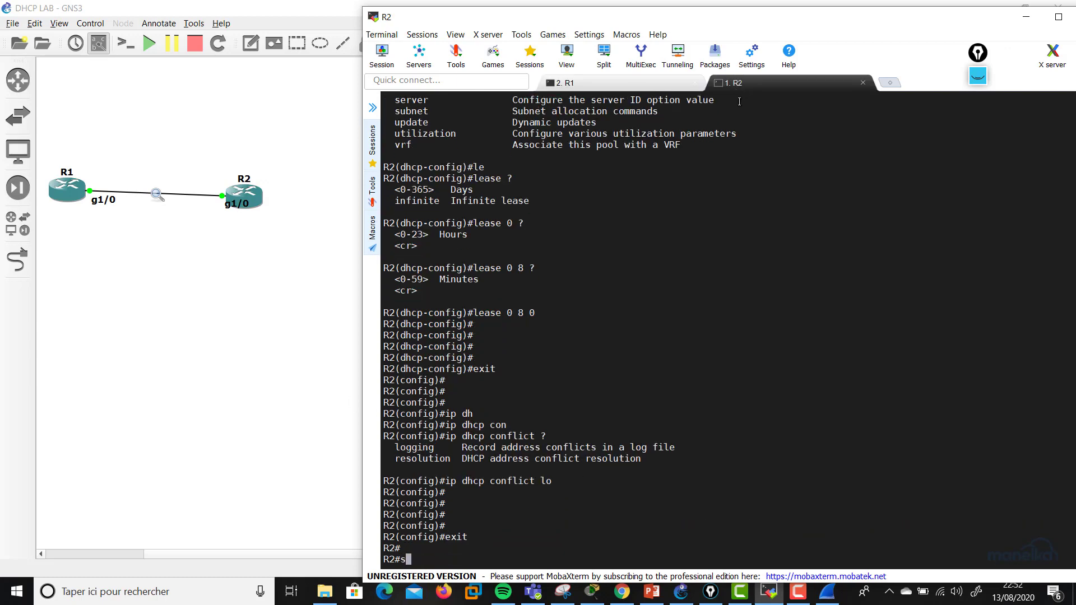
key("Tab")
type("ip dh")
key("Tab")
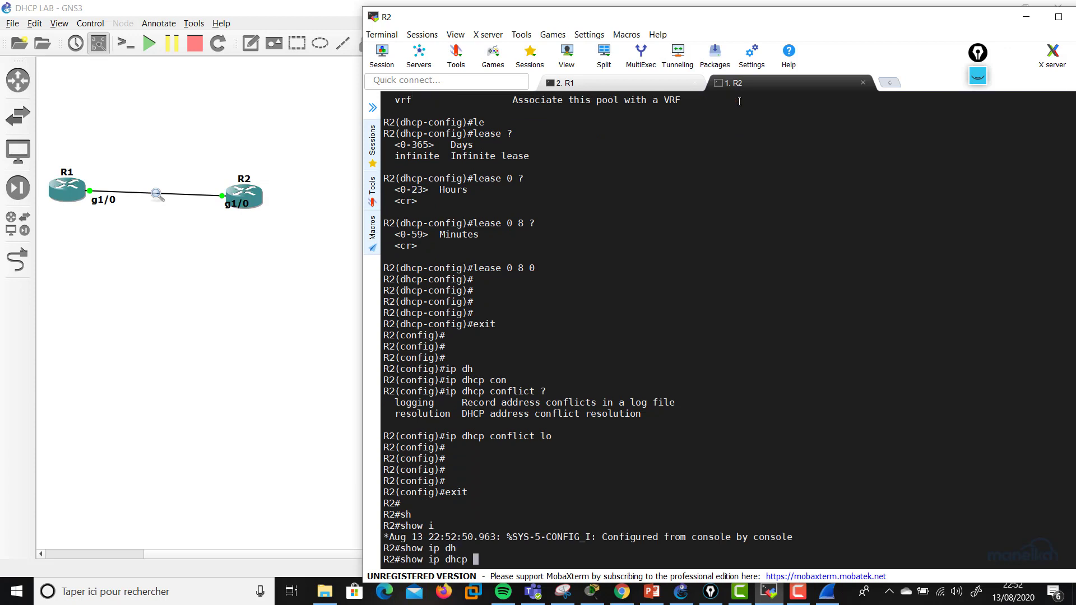
type("bi")
key("Tab")
key("Return")
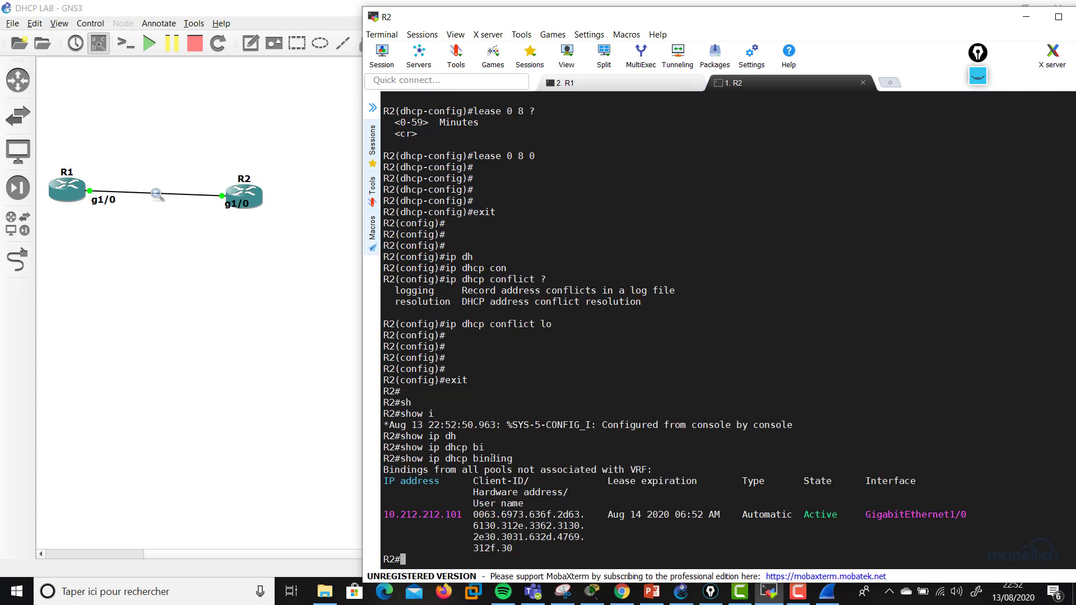
Examine the binding's IP address, lease expiration, type, state and interface in R2's DHCP binding table.
left_click_drag(384, 481, 417, 481)
left_click_drag(385, 516, 417, 514)
left_click(606, 481)
left_click_drag(606, 482, 698, 483)
left_click(660, 484)
double_click(660, 484)
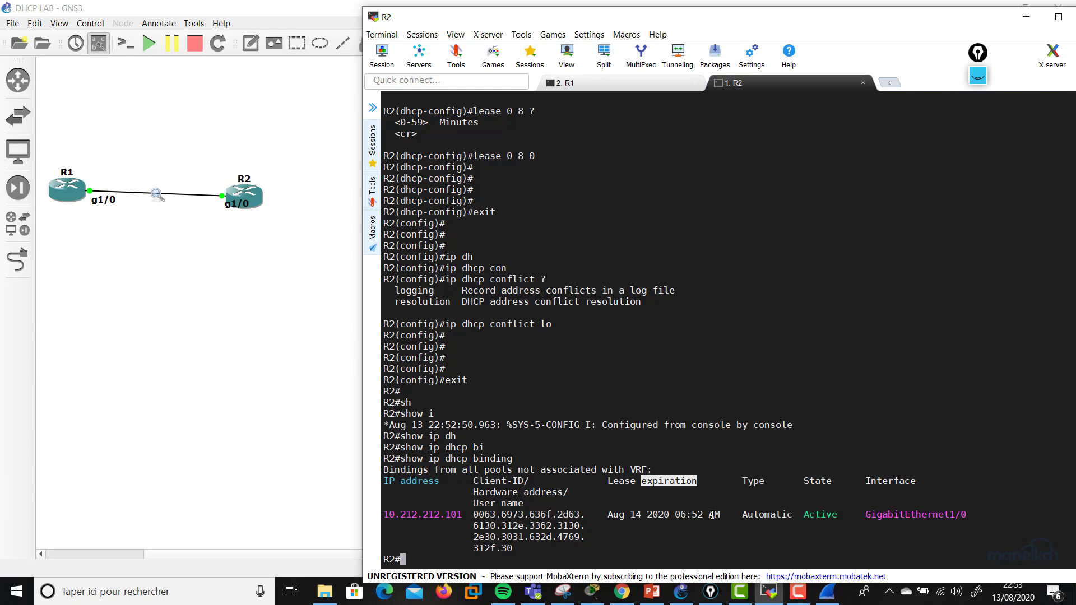
left_click(754, 486)
double_click(759, 514)
double_click(812, 483)
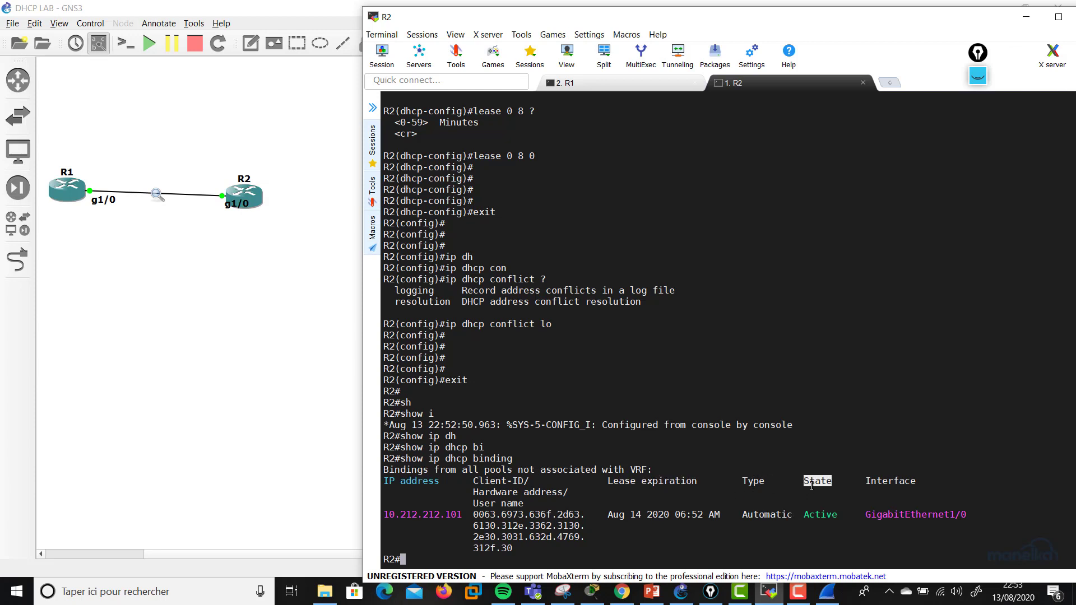
left_click(822, 511)
double_click(822, 513)
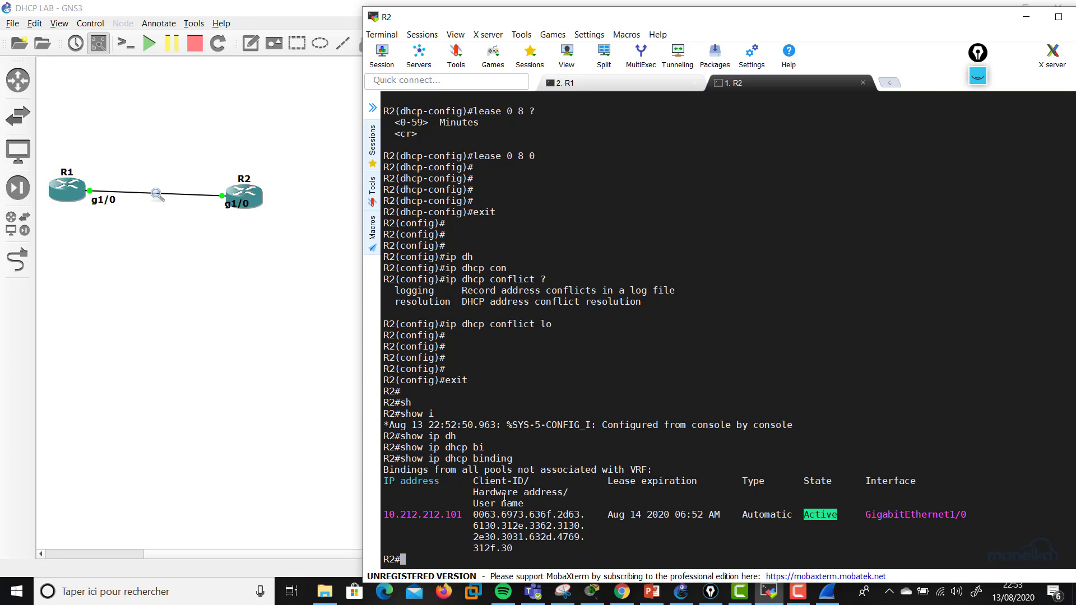
double_click(888, 514)
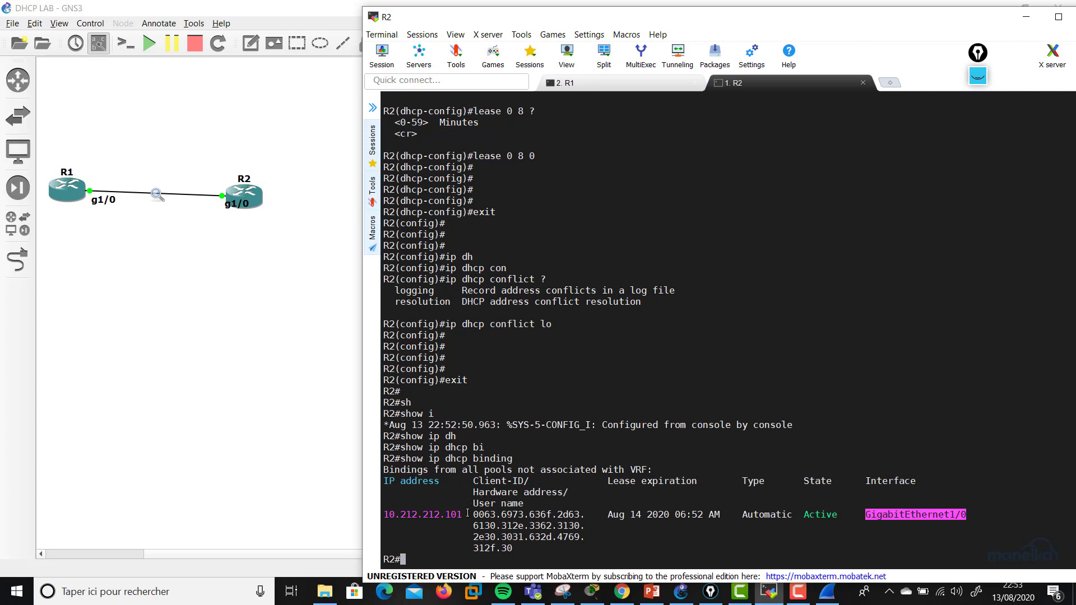
left_click_drag(471, 514, 387, 513)
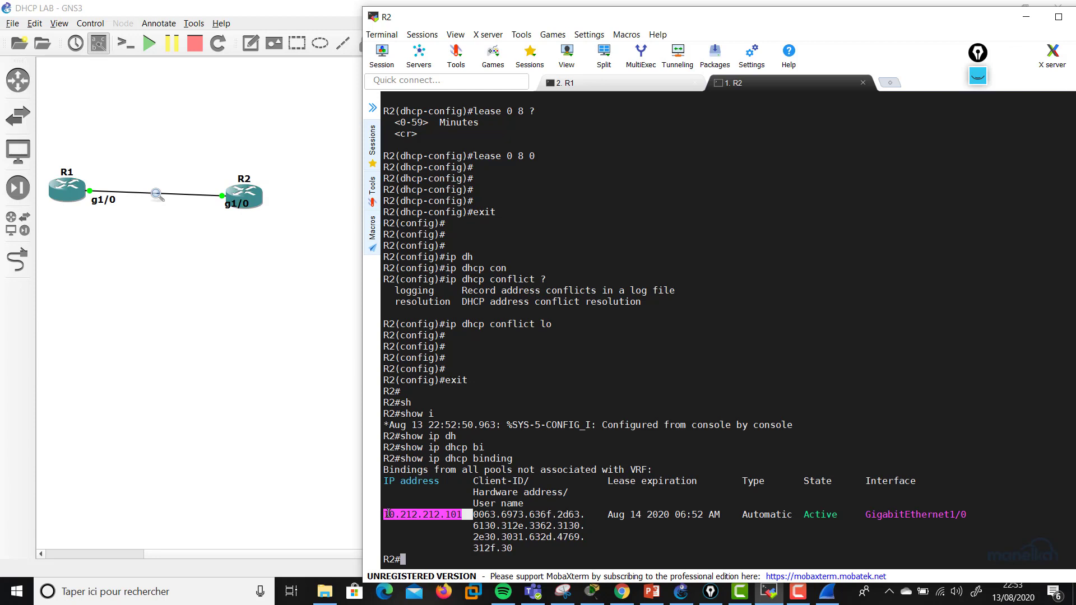
left_click(569, 562)
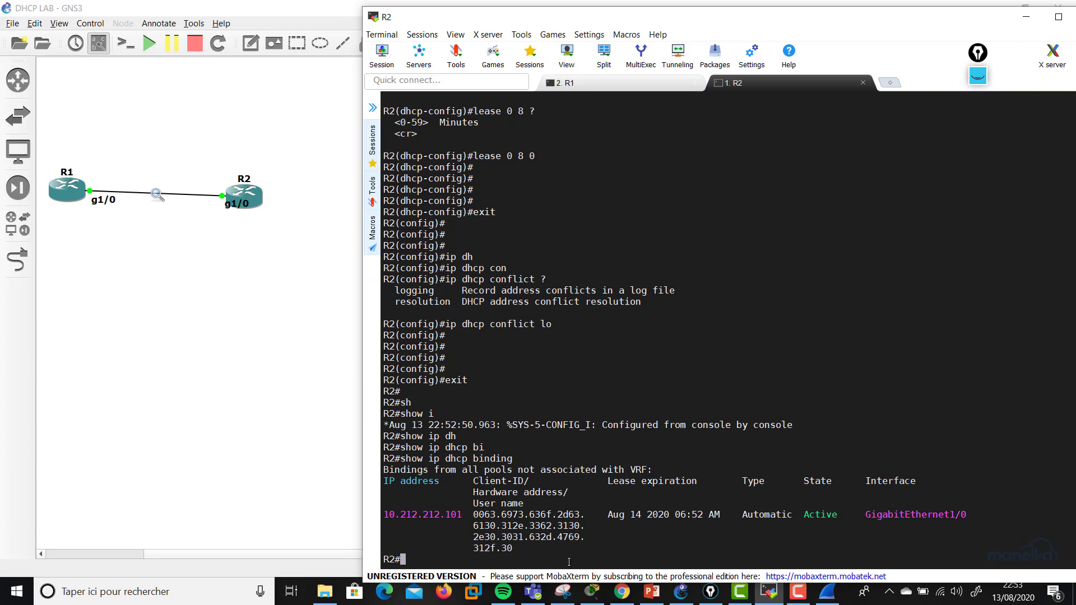
key("Return")
key("Return")
key("Return")
key("Return")
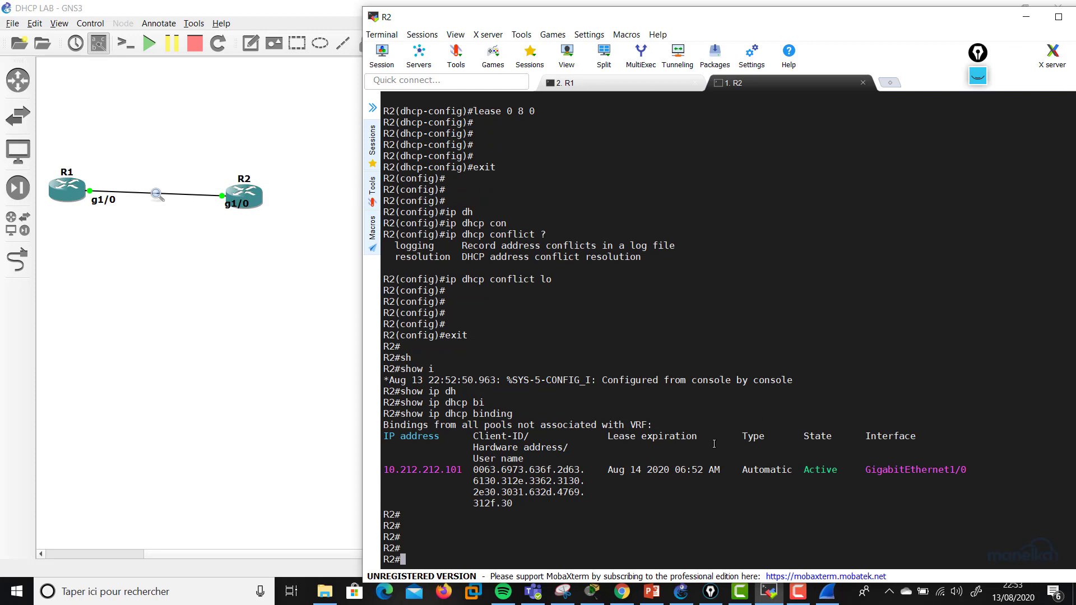
Display R2's DHCP server statistics with show ip dhcp server statistics.
type("show ip dh")
key("Tab")
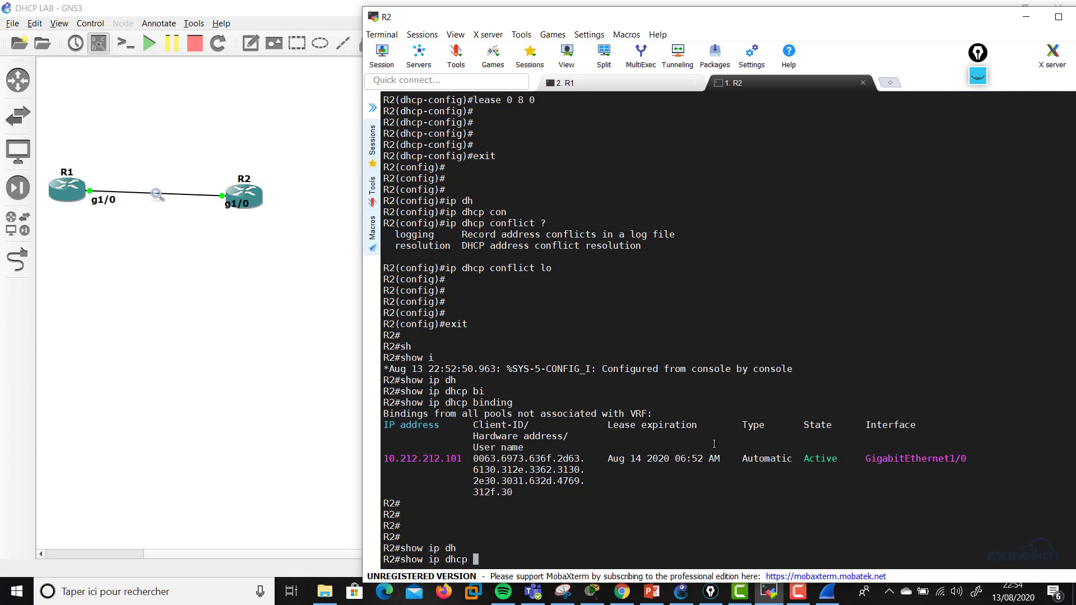
type("se")
key("Tab")
type("s")
key("Tab")
key("Return")
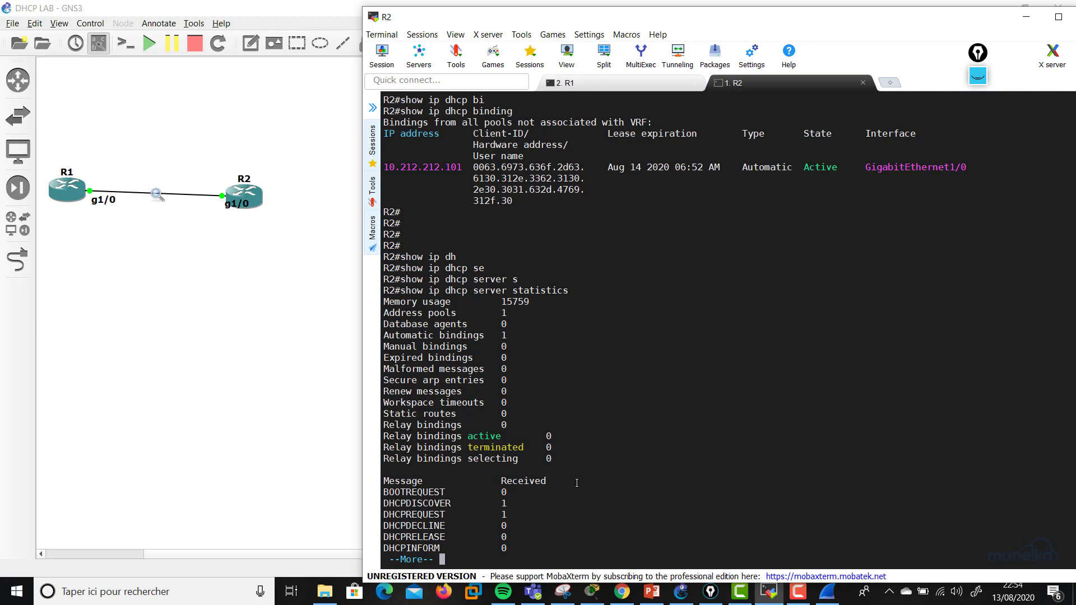
Examine the received DHCPDISCOVER and DHCPREQUEST counters and the sent DHCPOFFER and DHCPACK counters in the statistics.
left_click_drag(413, 515, 472, 511)
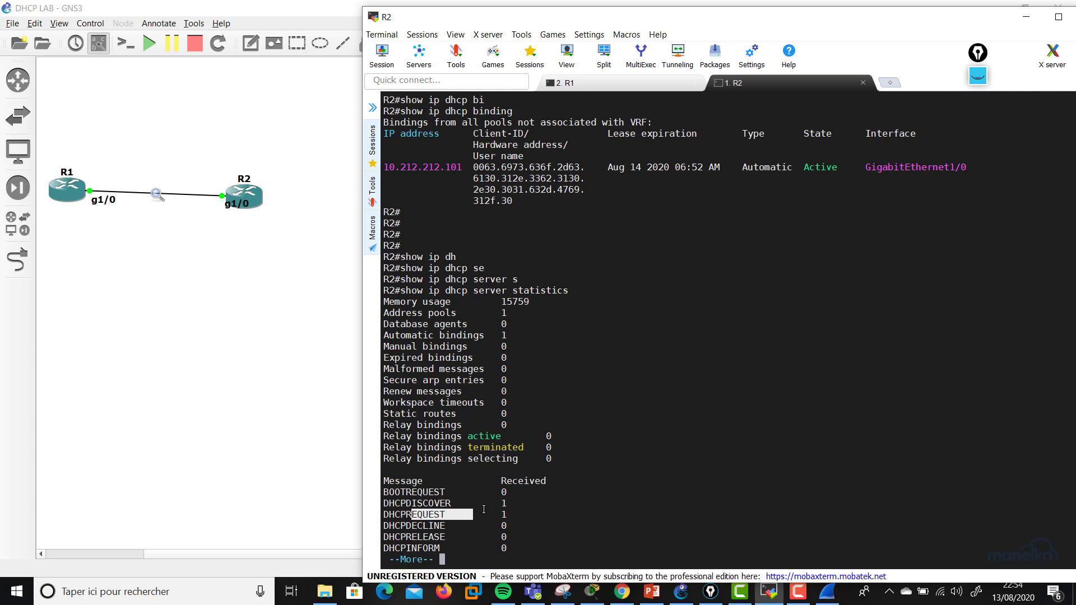
left_click(491, 512)
triple_click(503, 513)
left_click(503, 514)
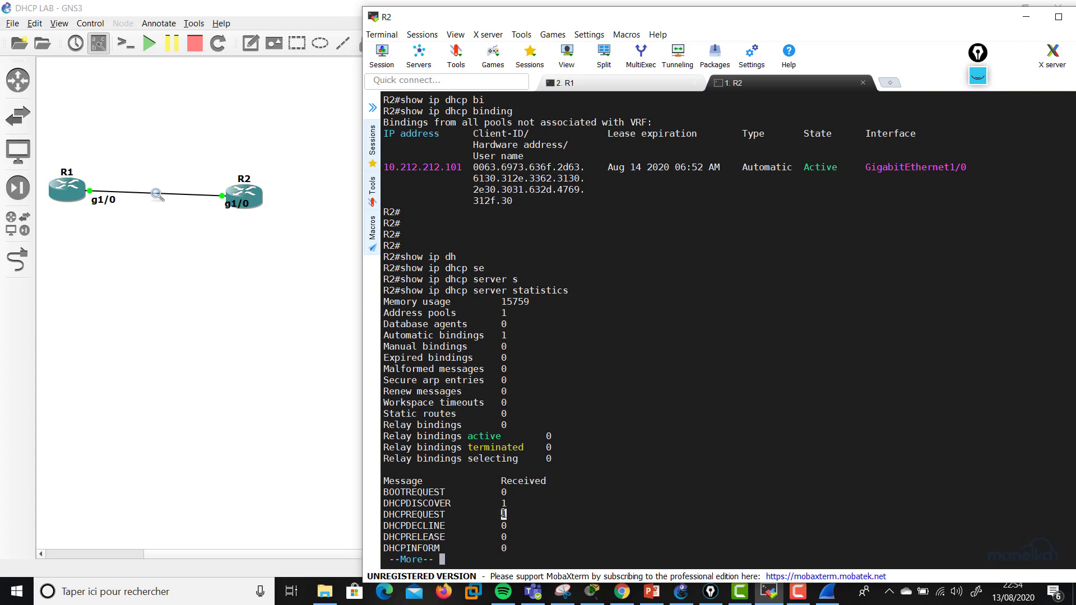
key("space")
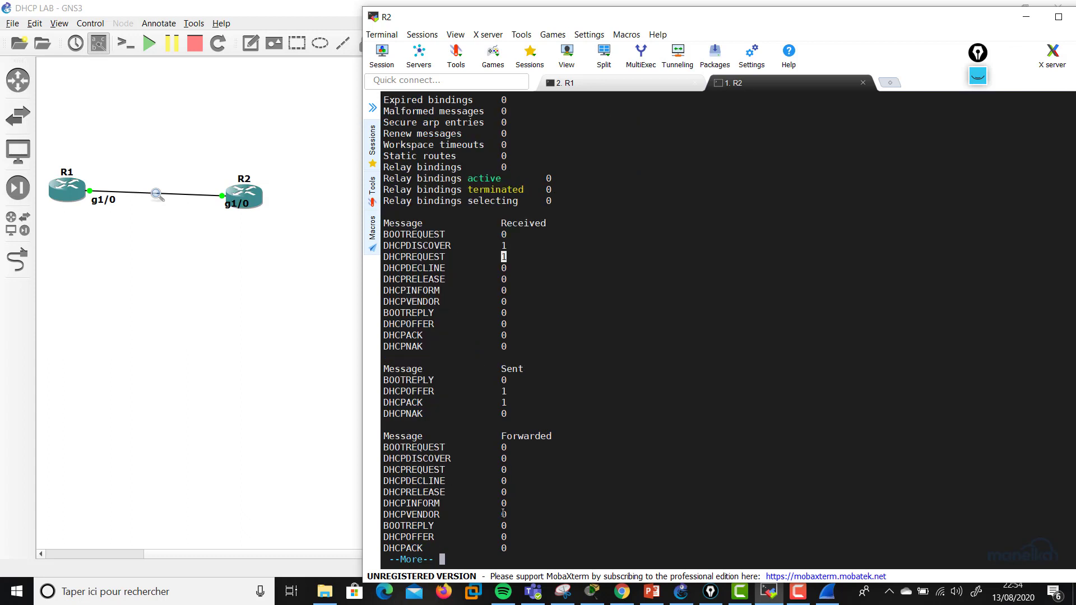
double_click(523, 223)
double_click(503, 245)
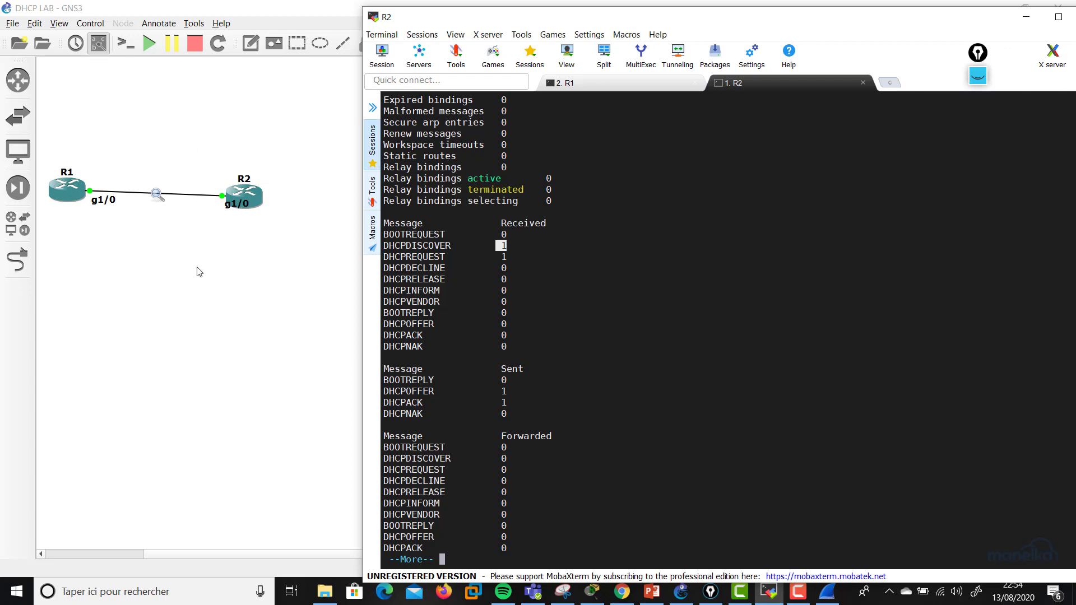
double_click(502, 258)
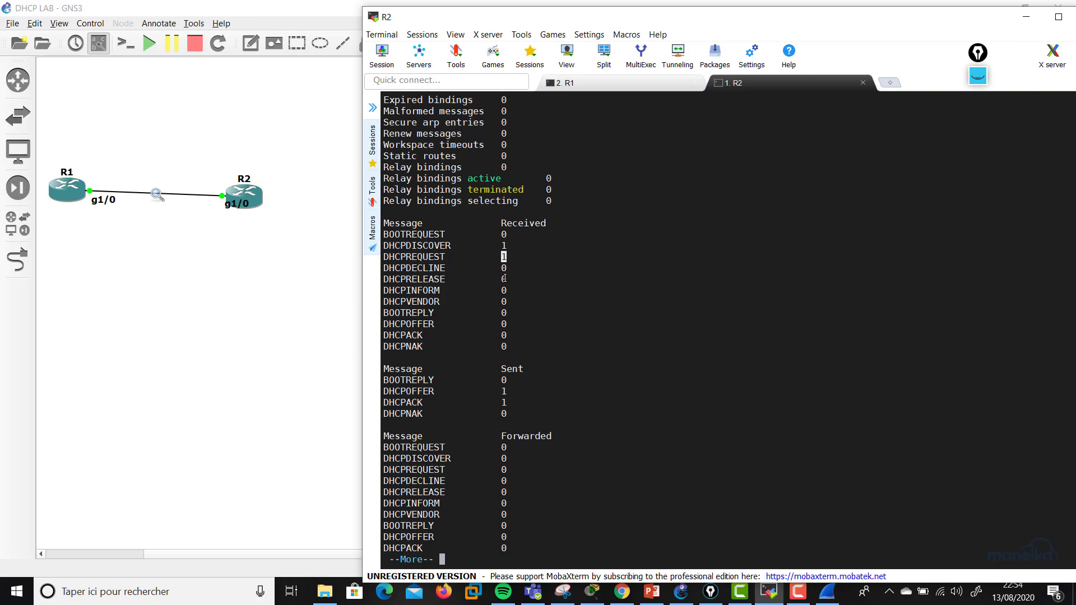
double_click(504, 391)
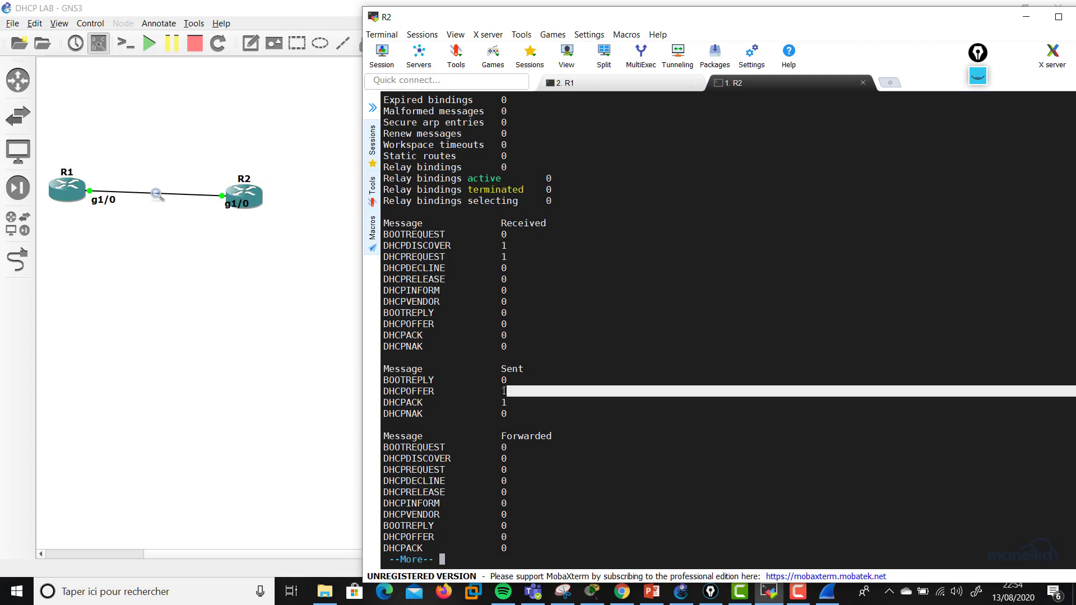
double_click(503, 402)
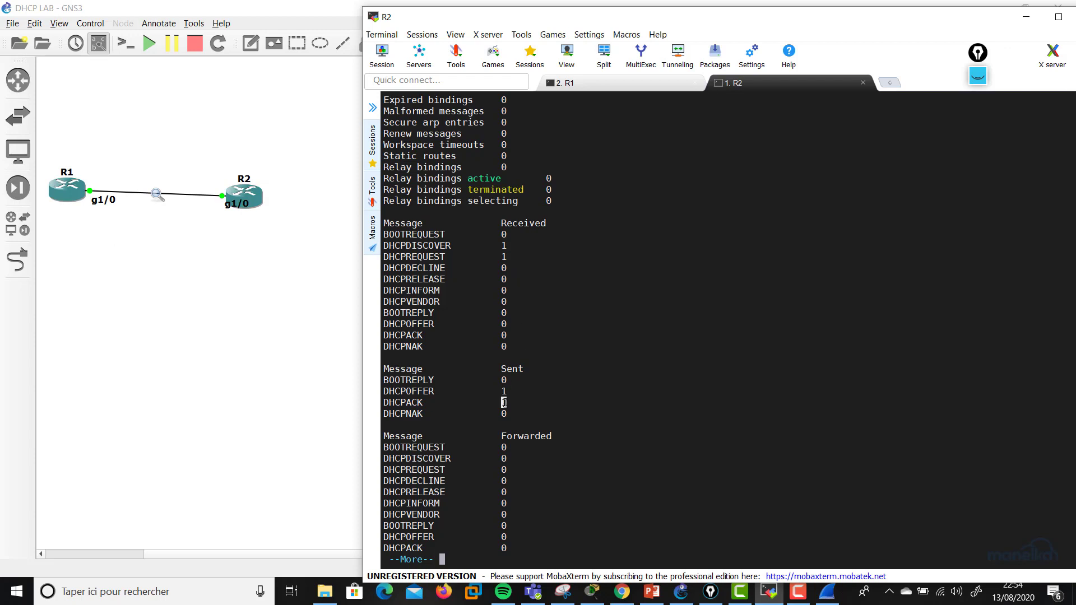
Examine the Forwarded message counters in R2's DHCP server statistics and show the remaining output down to the DHCP-DPM section.
left_click(547, 535)
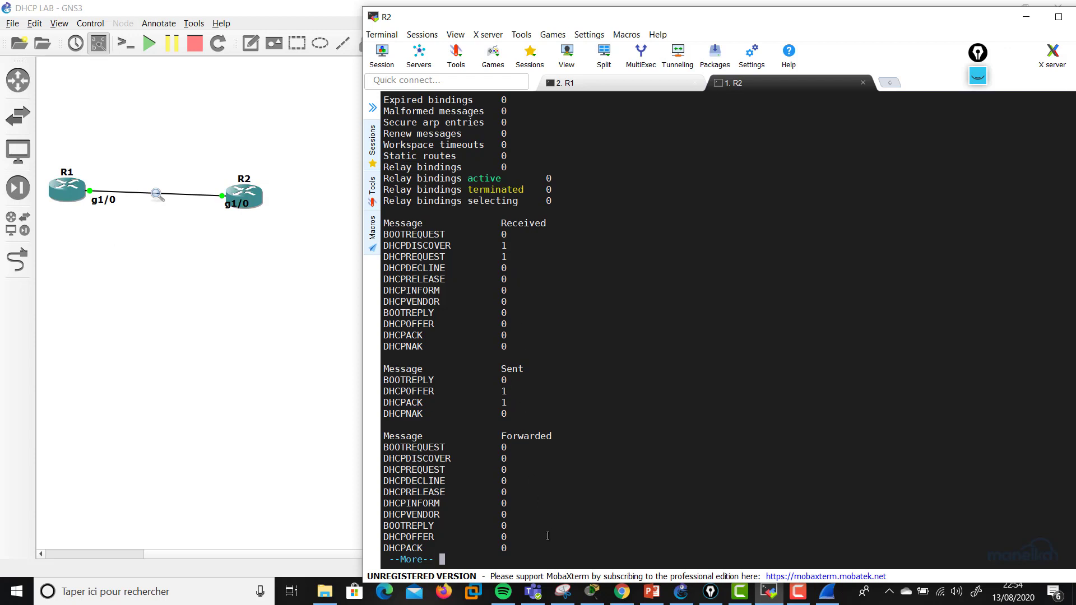
double_click(544, 436)
key("space")
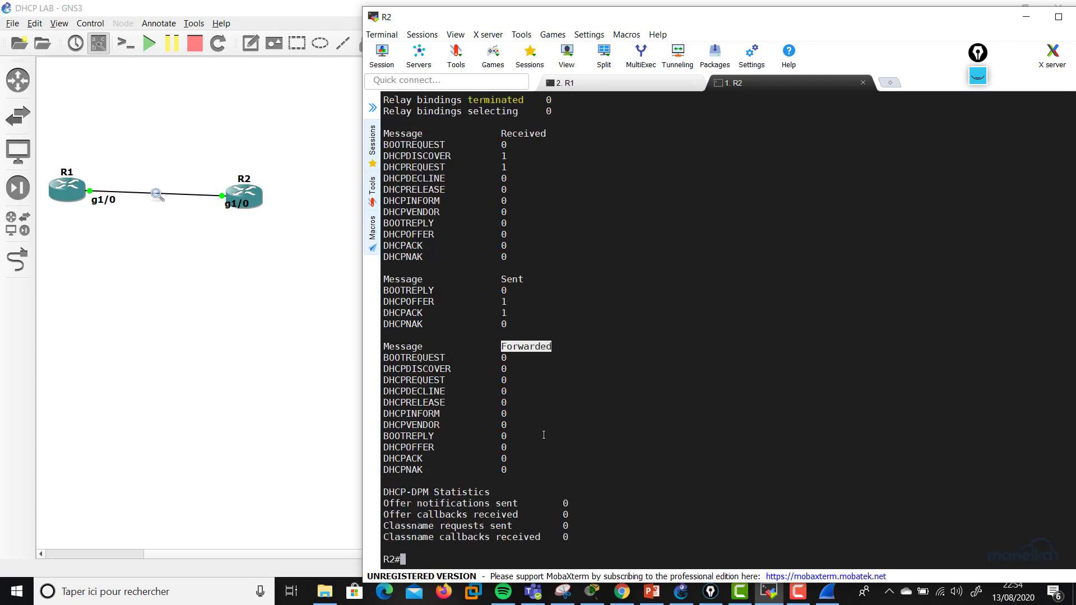
key("alt+Tab")
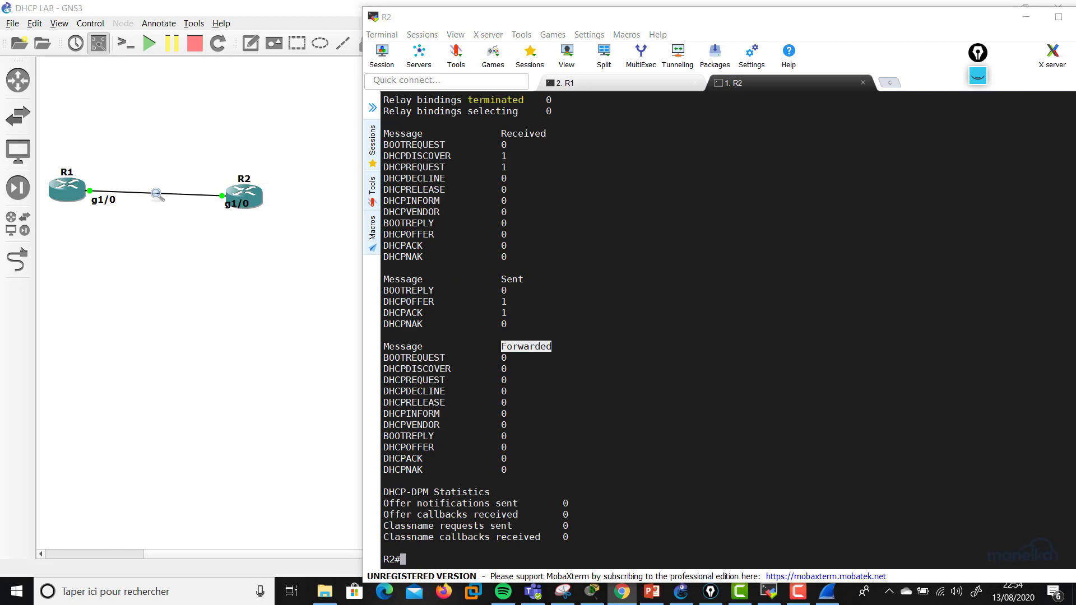
left_click(642, 480)
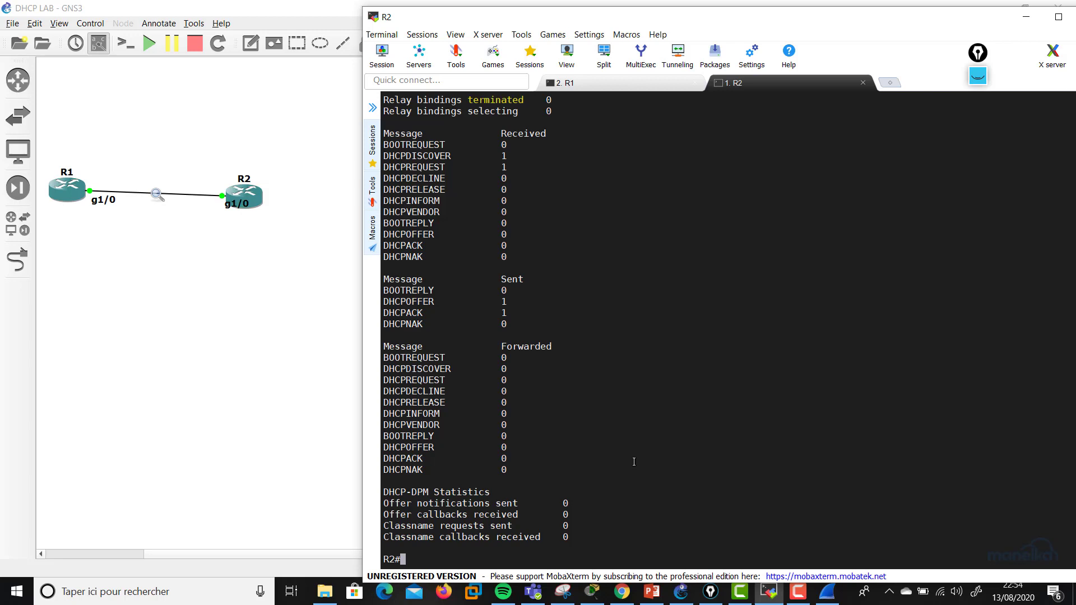
type("de")
key("Tab")
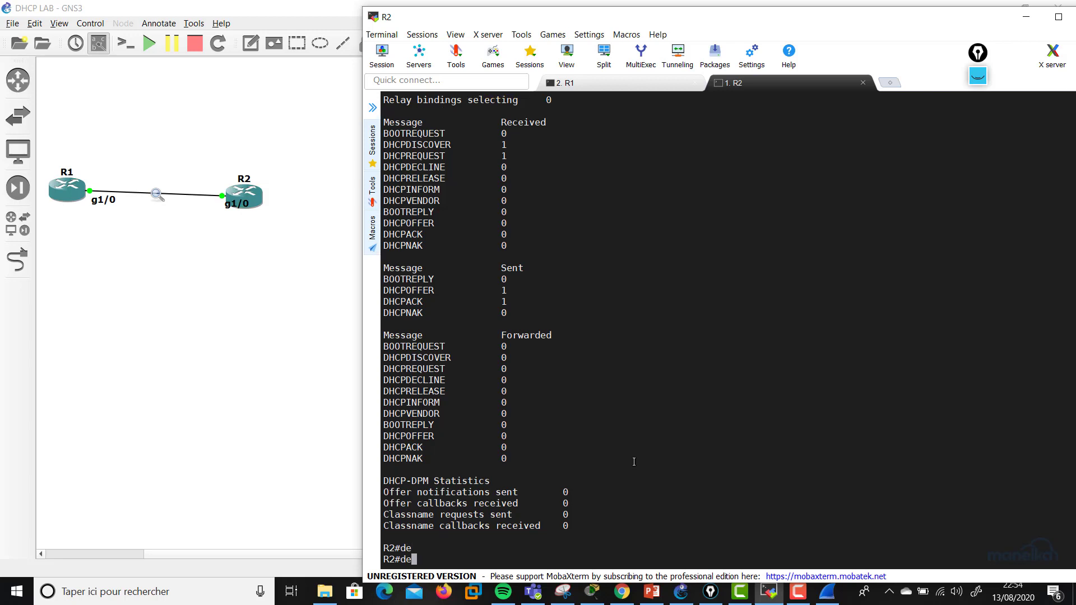
type("bu")
key("Tab")
type("i")
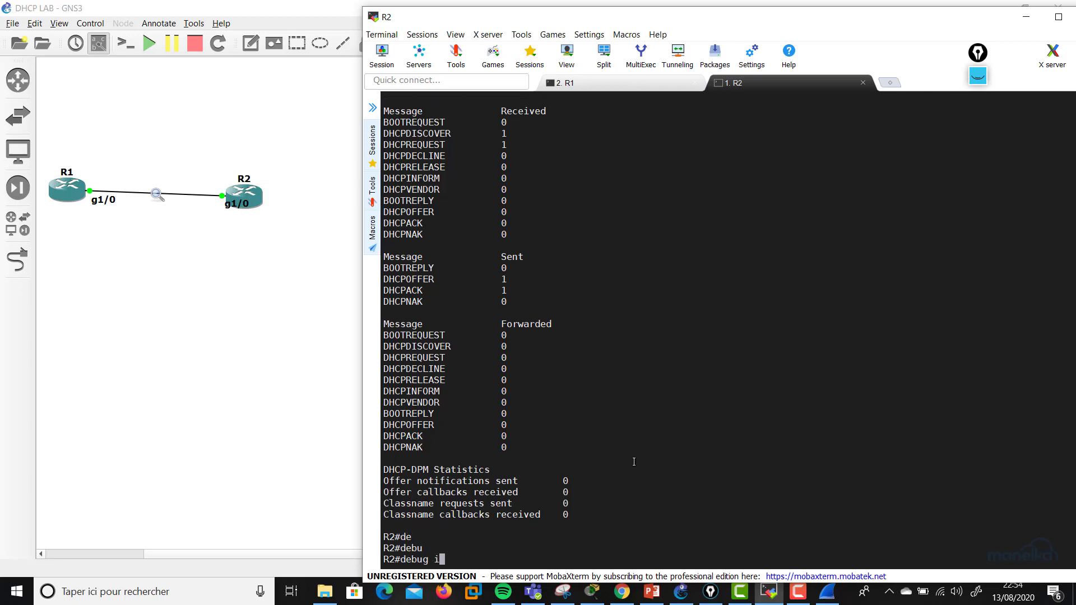
type("p dh")
key("Tab")
type("ser")
key("Tab")
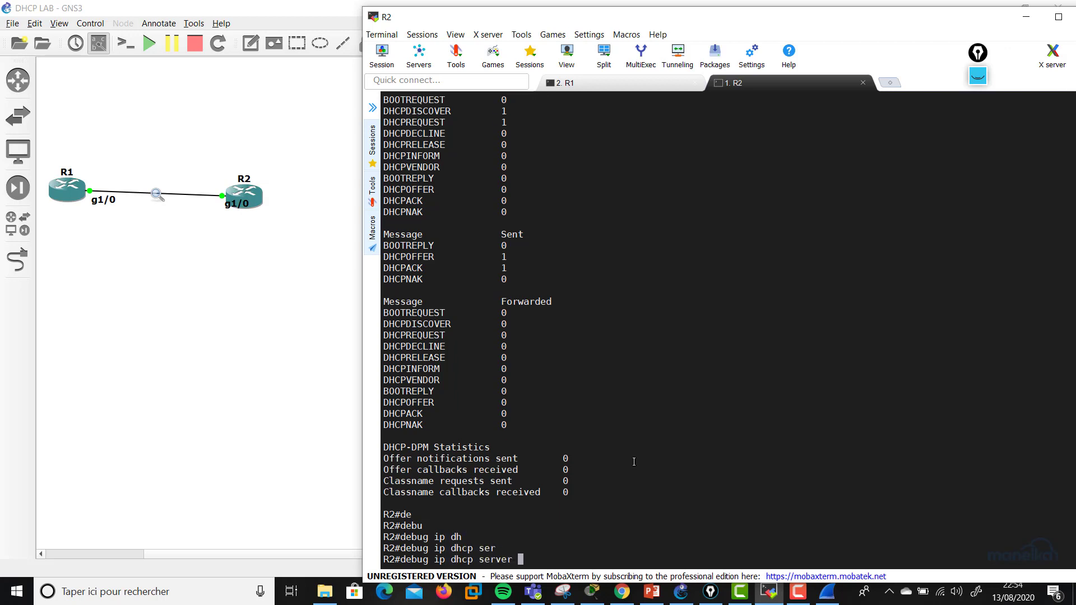
type("pa")
key("Tab")
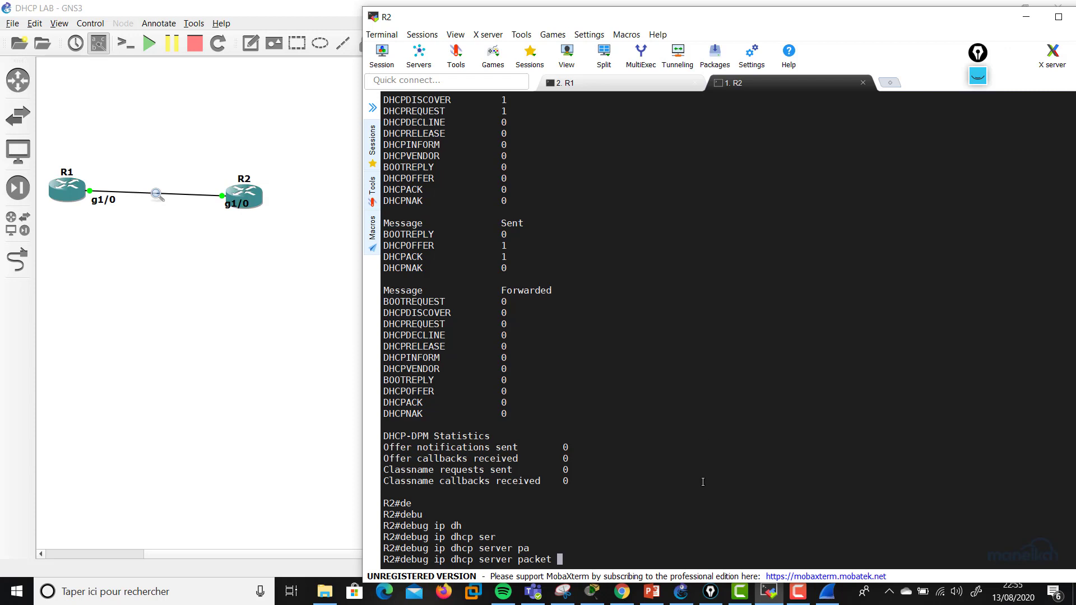
key("BackSpace")
key("BackSpace")
key("BackSpace")
key("BackSpace")
key("BackSpace")
key("BackSpace")
key("BackSpace")
key("BackSpace")
key("BackSpace")
key("BackSpace")
key("BackSpace")
key("BackSpace")
key("BackSpace")
key("BackSpace")
key("BackSpace")
key("BackSpace")
key("BackSpace")
key("BackSpace")
key("BackSpace")
key("BackSpace")
Display R2's DHCP pool information with show ip dhcp pool.
type("sh")
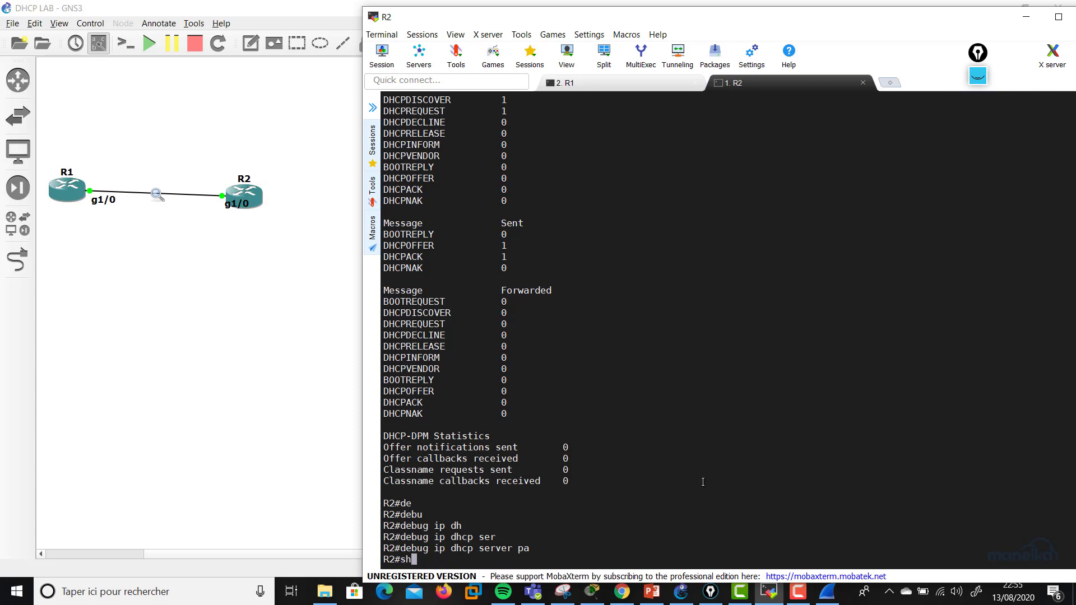
type("o")
key("Tab")
type("ip ")
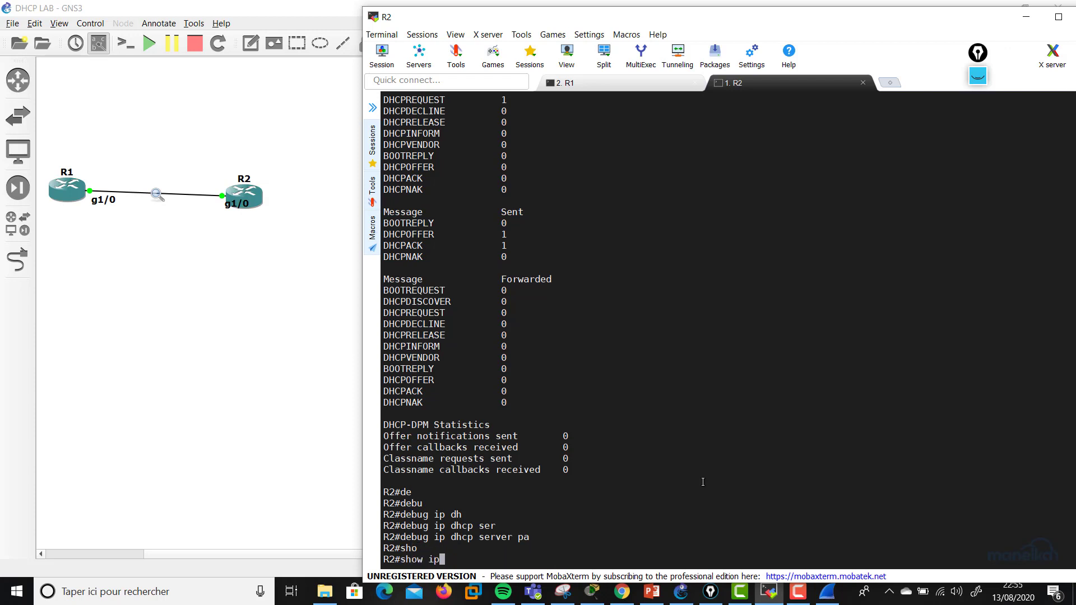
type("d")
key("Tab")
type("j")
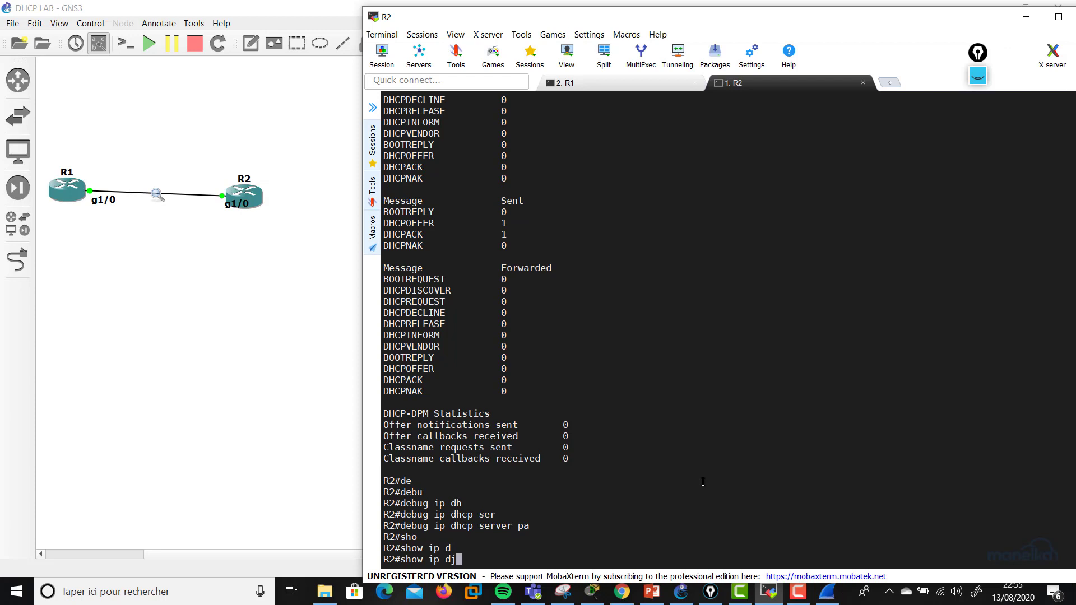
key("BackSpace")
type("hc")
key("Tab")
type("p po")
key("Tab")
type("ol")
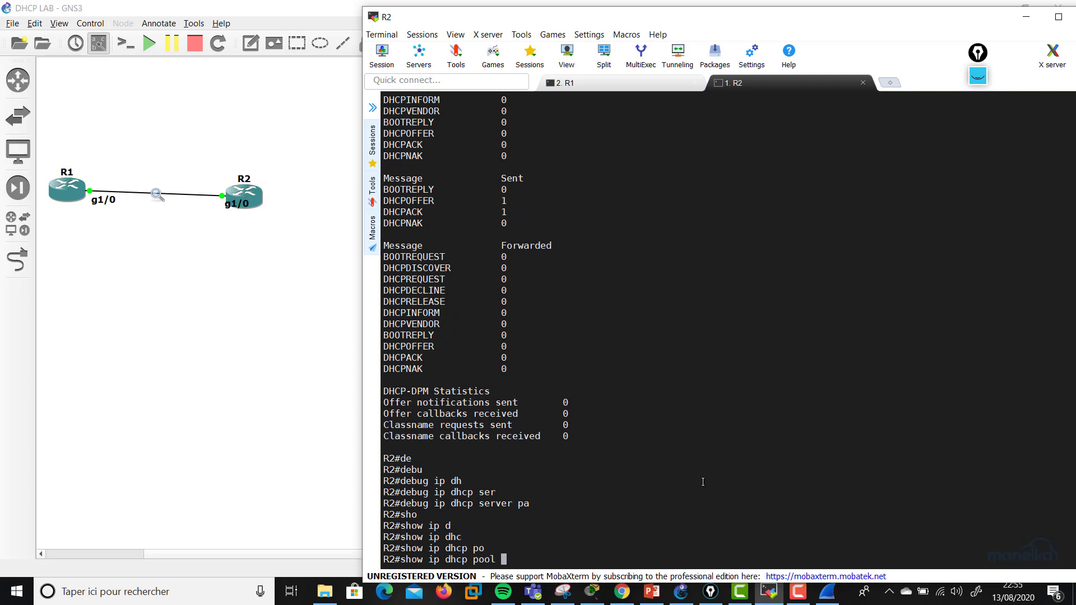
key("Return")
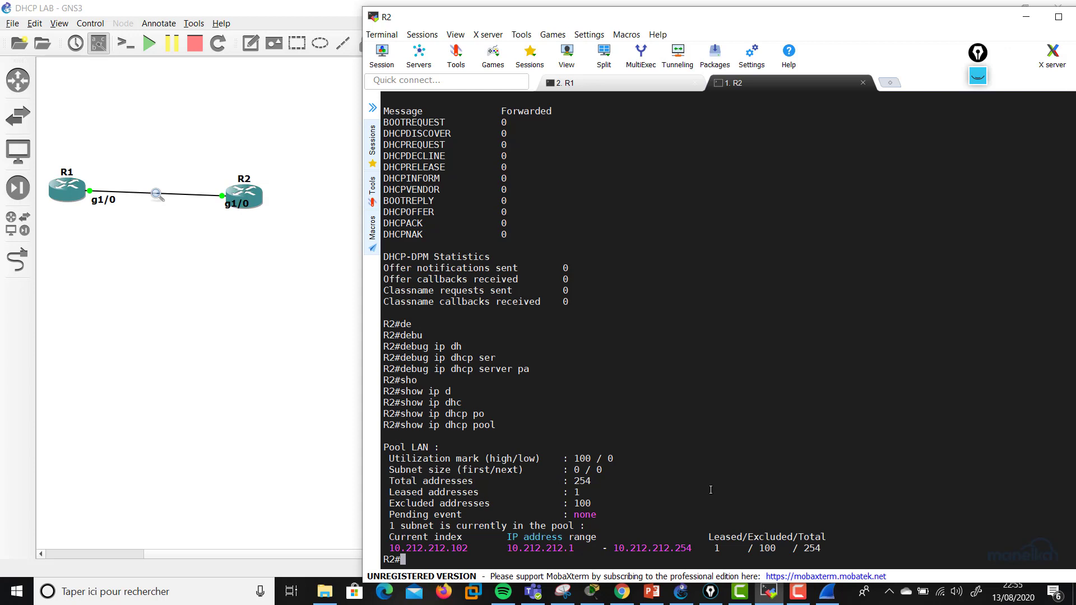
Examine the LAN pool's current index, IP address range and leased, excluded and total address counts.
left_click_drag(391, 541, 456, 543)
left_click(405, 548)
left_click_drag(390, 548, 588, 538)
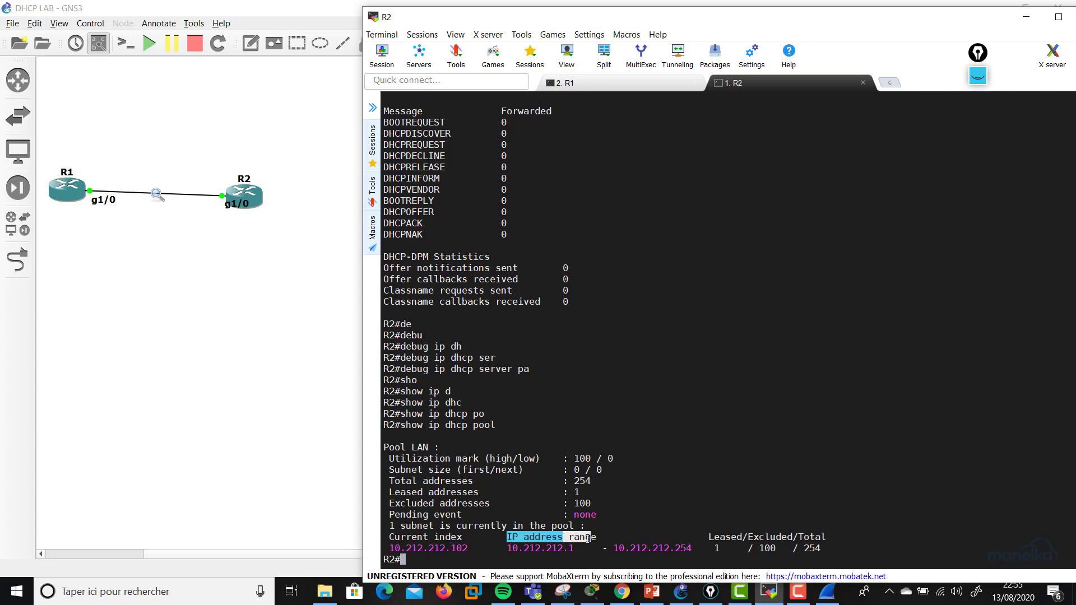
left_click(509, 549)
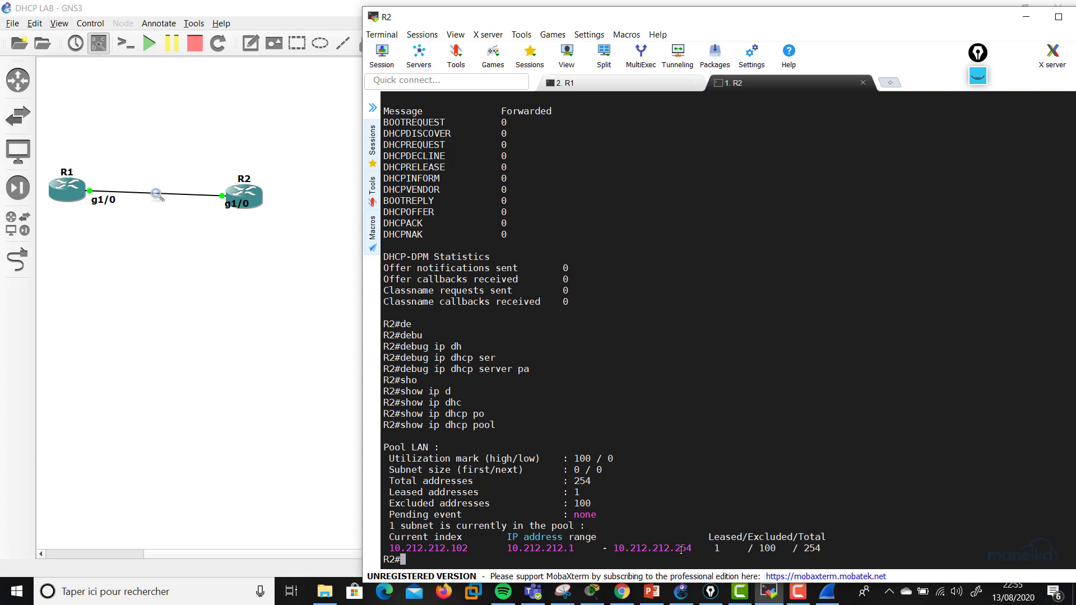
left_click_drag(702, 548, 508, 548)
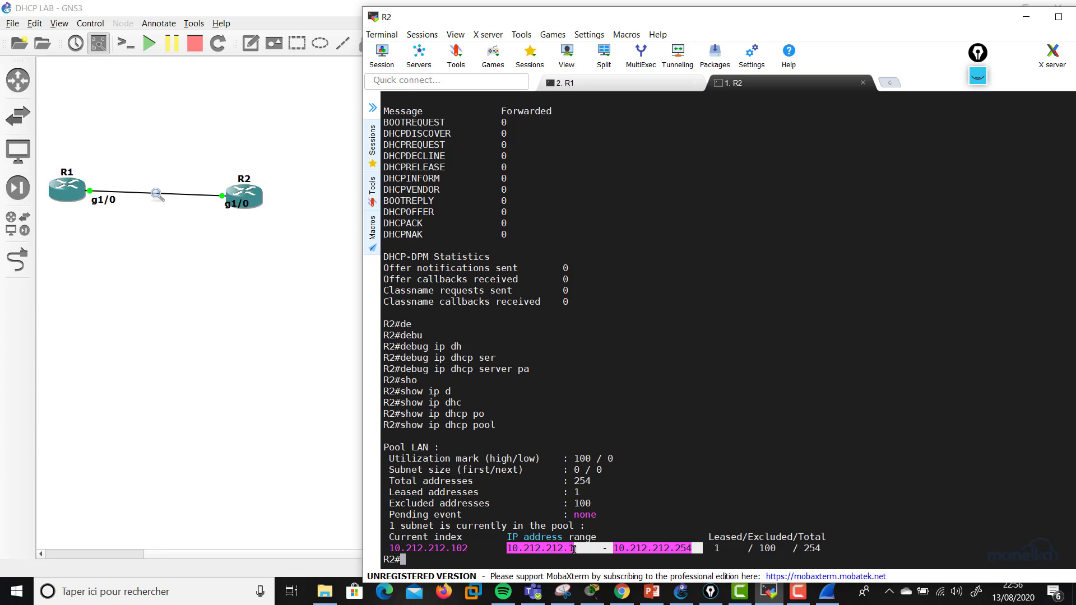
left_click_drag(710, 538, 741, 540)
left_click(718, 548)
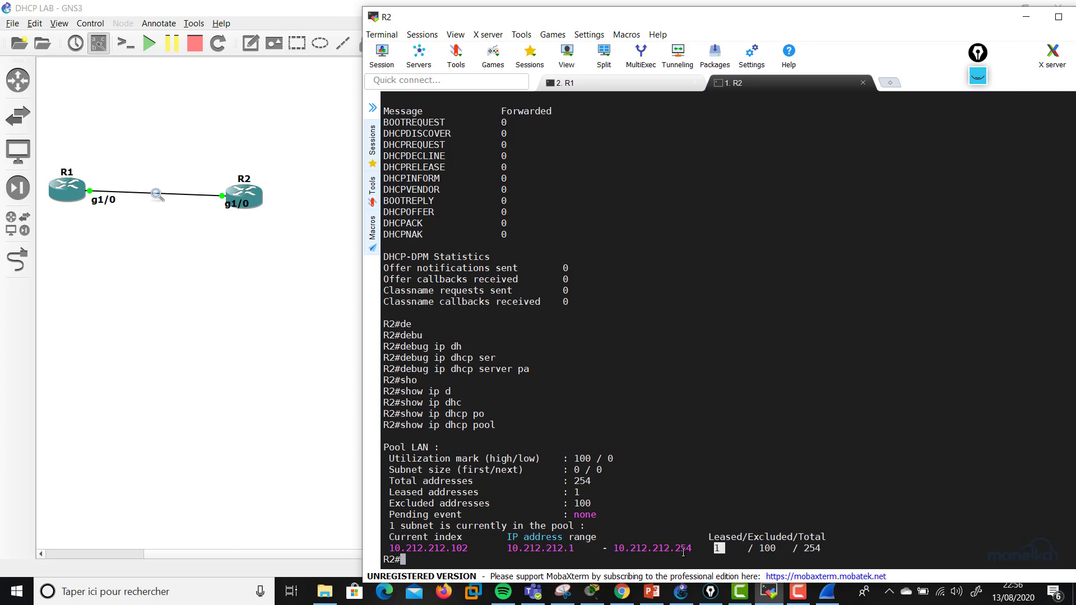
left_click_drag(391, 548, 472, 548)
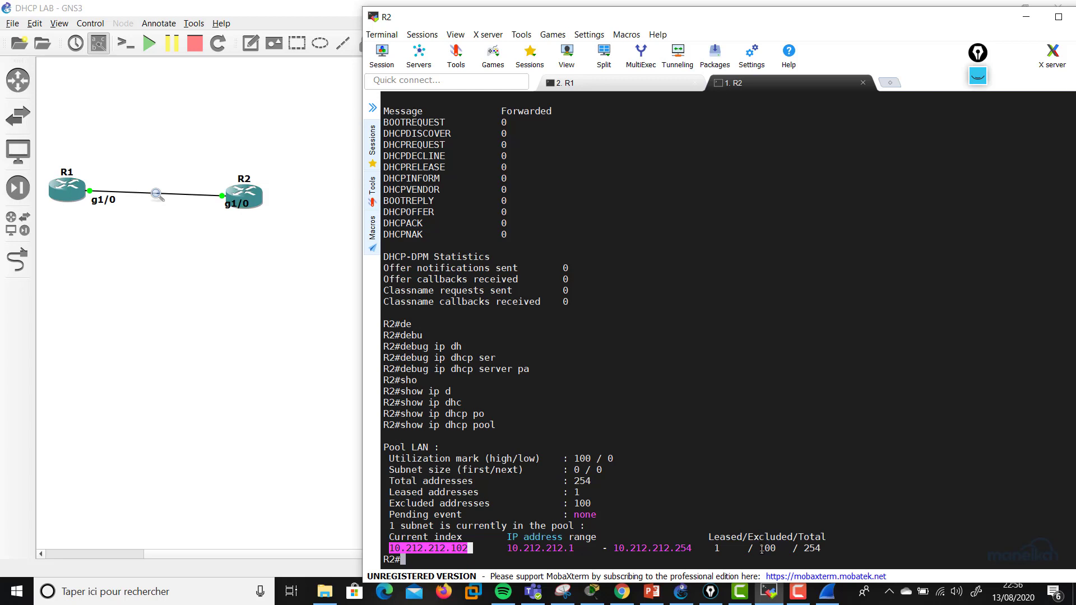
left_click_drag(760, 548, 775, 549)
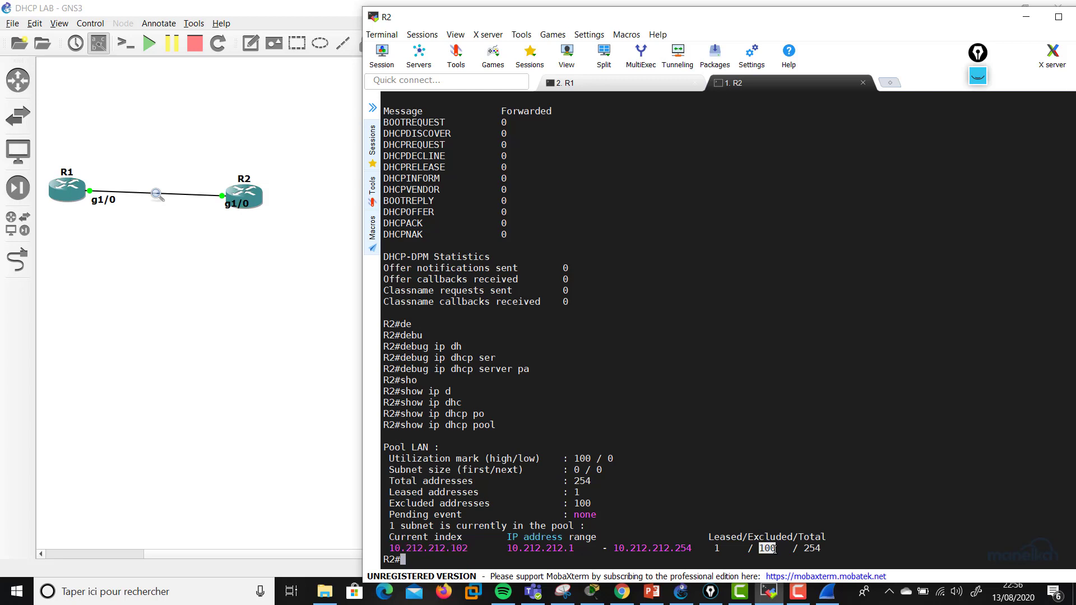
left_click_drag(805, 548, 819, 547)
left_click_drag(509, 550, 687, 544)
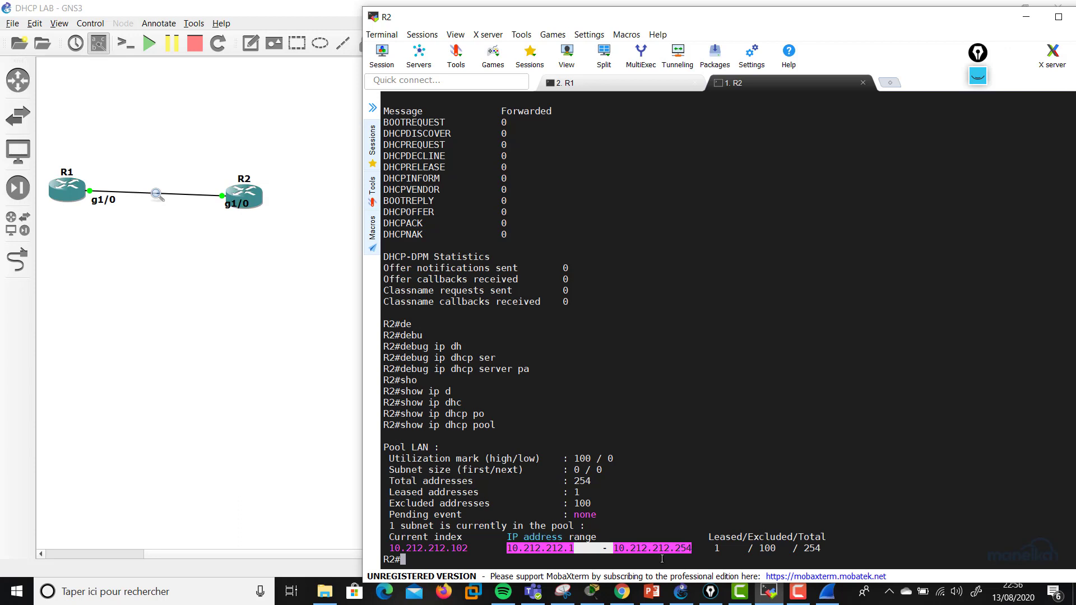
Display R2's DHCP configuration with show running-config | section dhcp and examine the excluded address range.
left_click(674, 555)
key("Return")
key("Return")
key("Return")
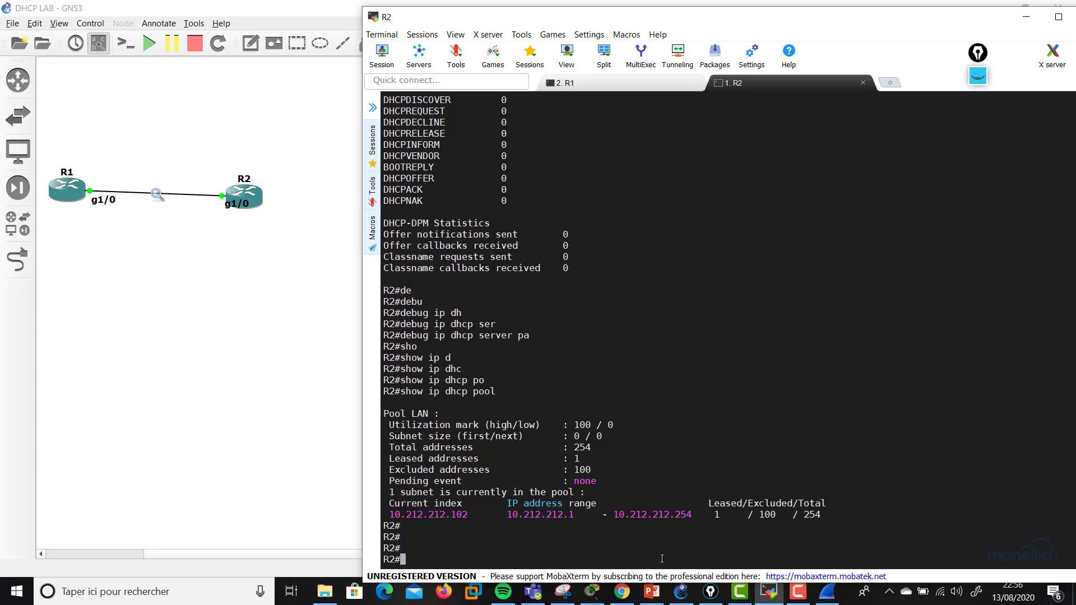
type("sho")
key("Tab")
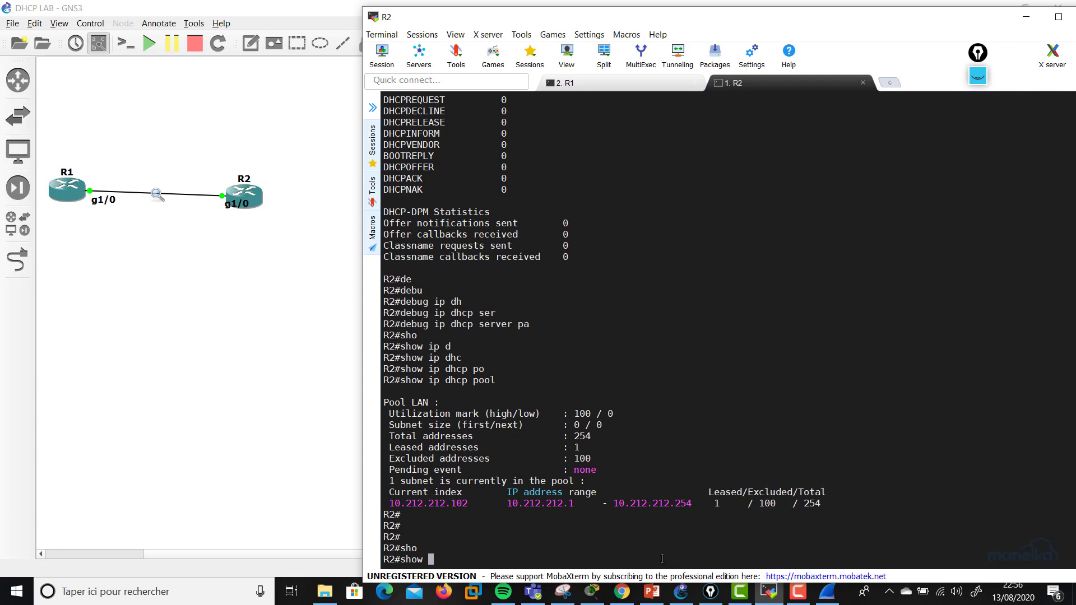
type("run")
key("Tab")
type("| s")
key("Tab")
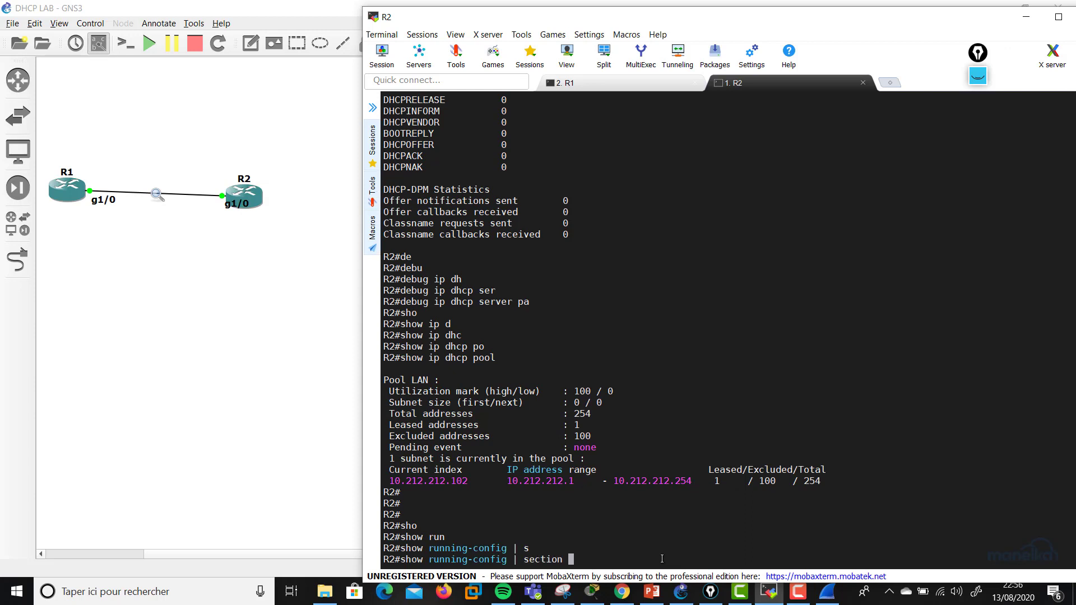
type("dh")
key("Tab")
type("cp")
key("Return")
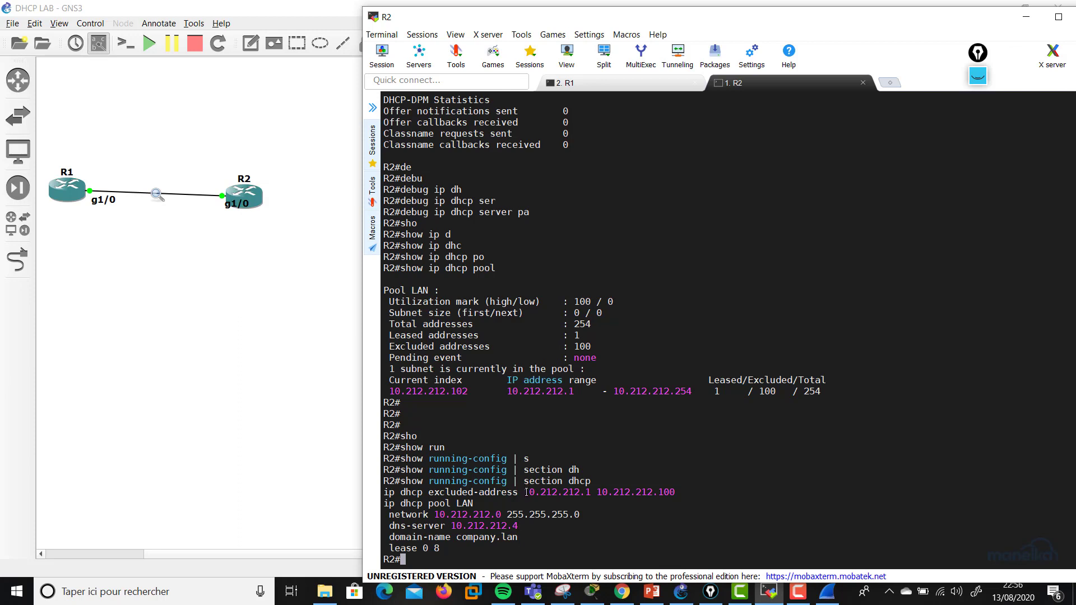
left_click_drag(526, 493, 673, 492)
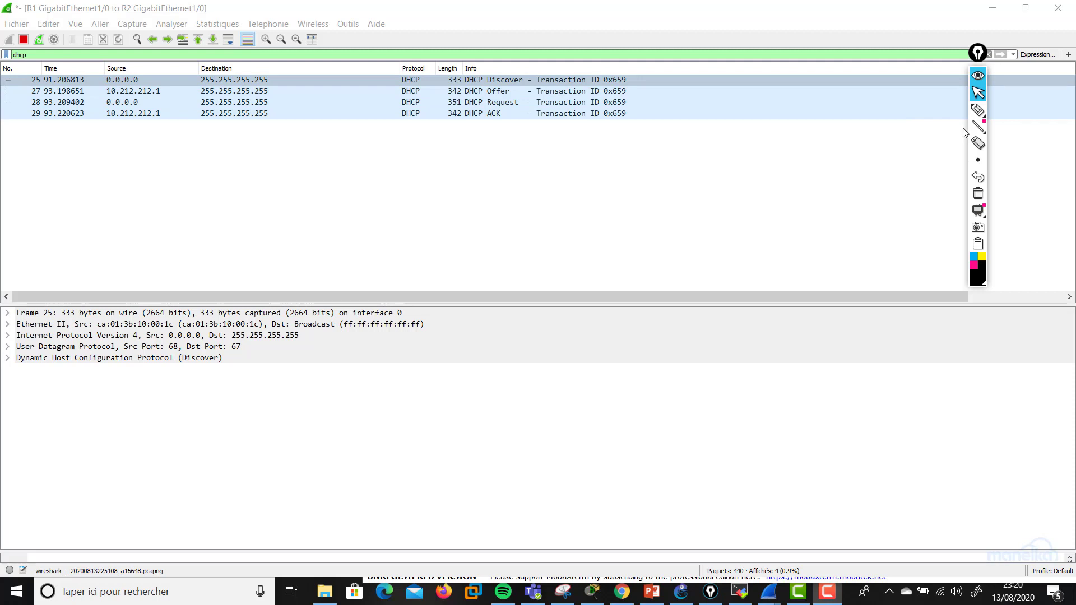
Switch to the Wireshark capture, handwrite DORA beside the four DHCP packets, and clear the annotation.
left_click(996, 110)
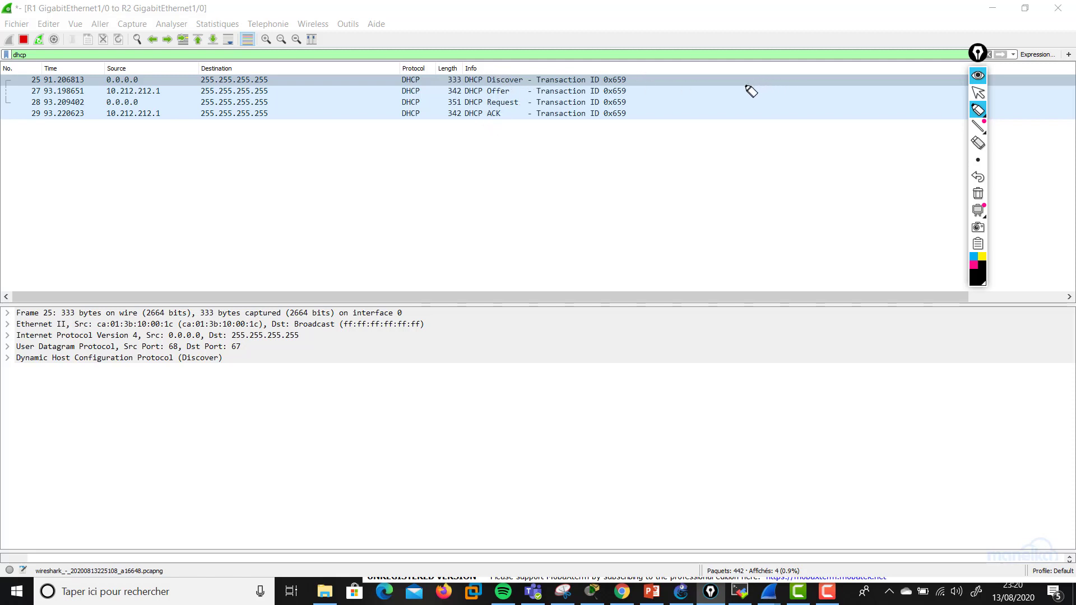
mouse_move(744, 98)
left_mouse_down()
mouse_move(750, 80)
mouse_move(748, 99)
mouse_move(776, 78)
mouse_move(778, 99)
mouse_move(804, 86)
mouse_move(830, 106)
mouse_move(825, 99)
left_mouse_up()
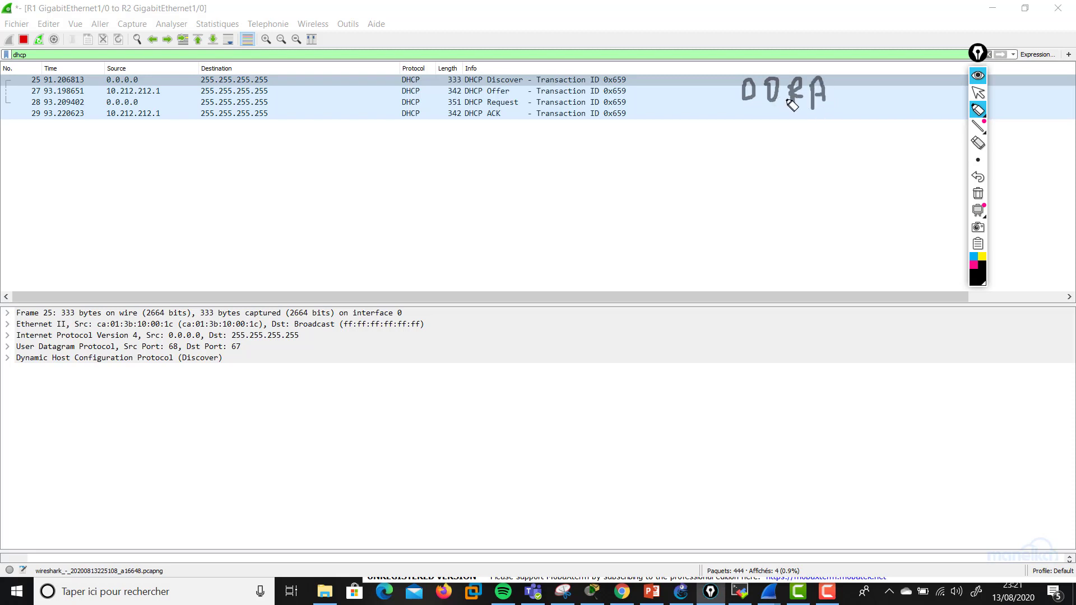
mouse_move(745, 83)
left_mouse_down()
mouse_move(744, 103)
mouse_move(755, 84)
mouse_move(753, 109)
left_mouse_up()
left_click(980, 193)
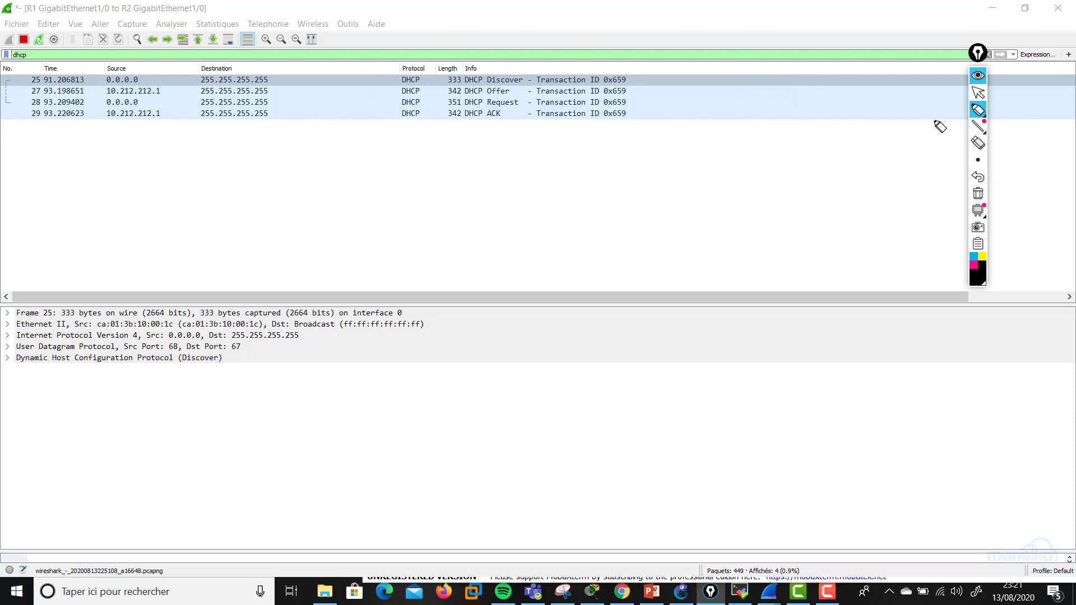
left_click(977, 92)
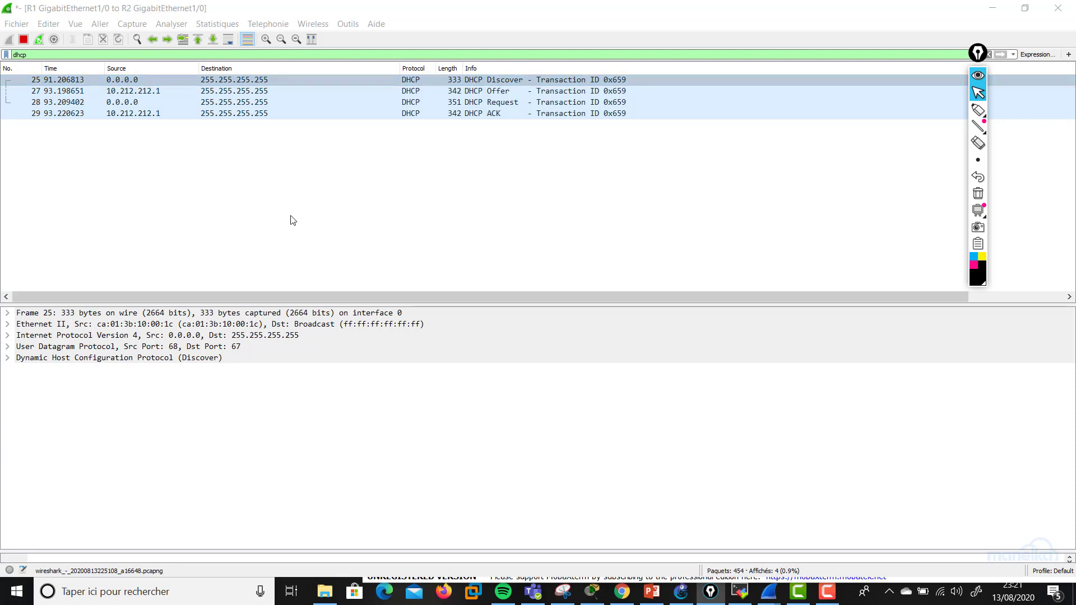
Examine the DHCP Discover packet's Ethernet II and UDP headers, and expand its Dynamic Host Configuration Protocol details to read the fields.
left_click(95, 325)
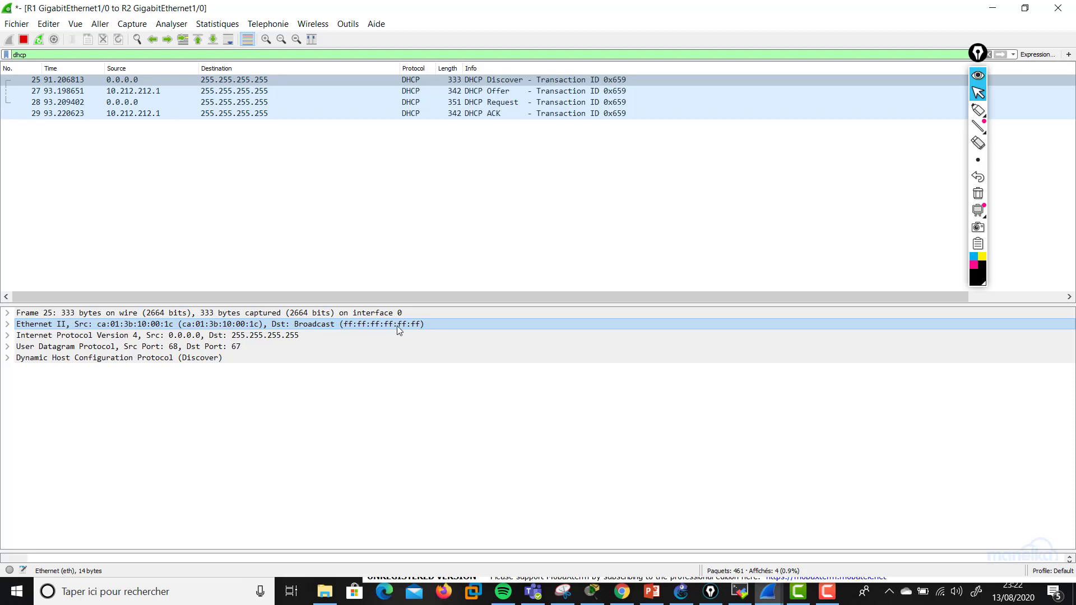
left_click(169, 351)
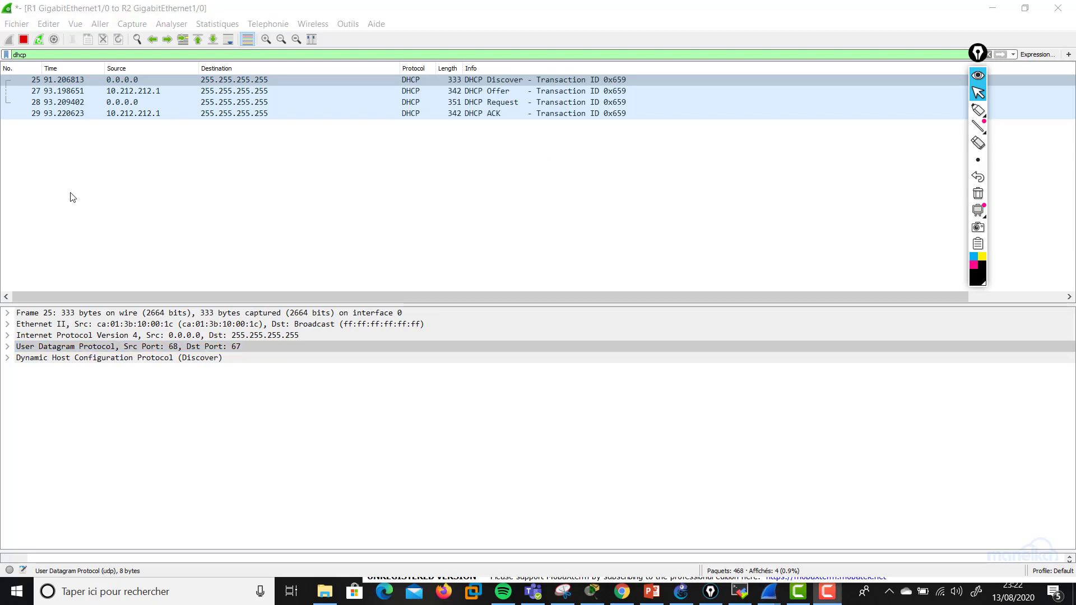
left_click(59, 359)
left_click(8, 358)
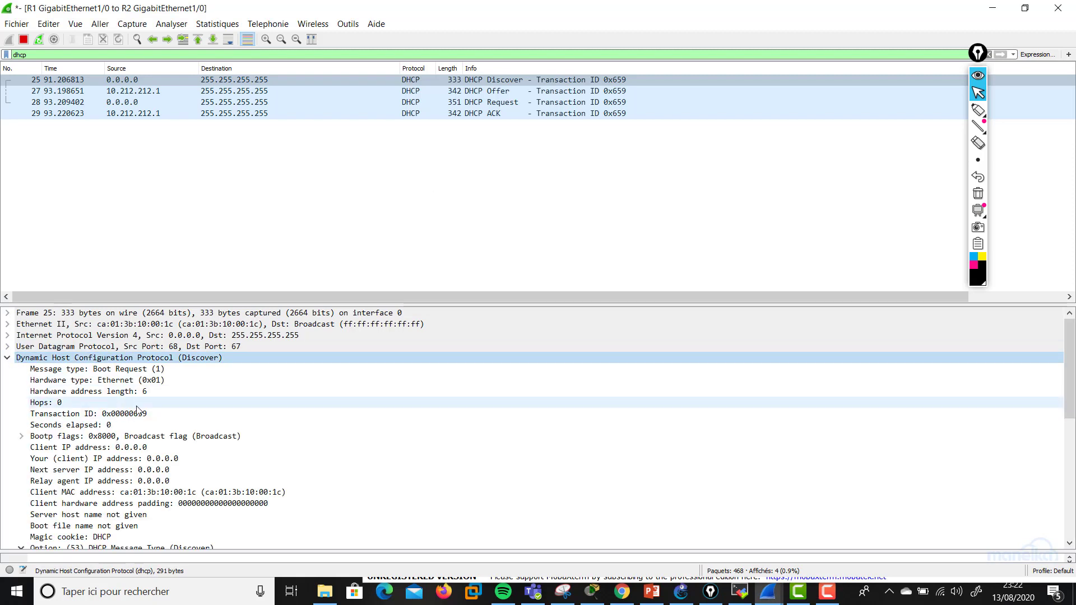
scroll(137, 409, "down", 1)
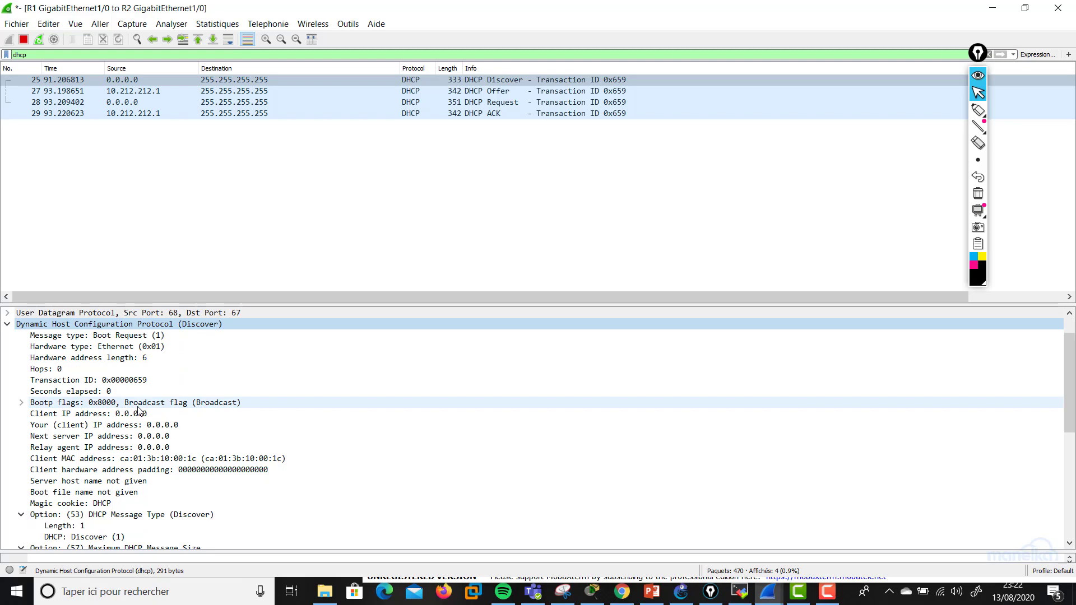
scroll(138, 411, "up", 1)
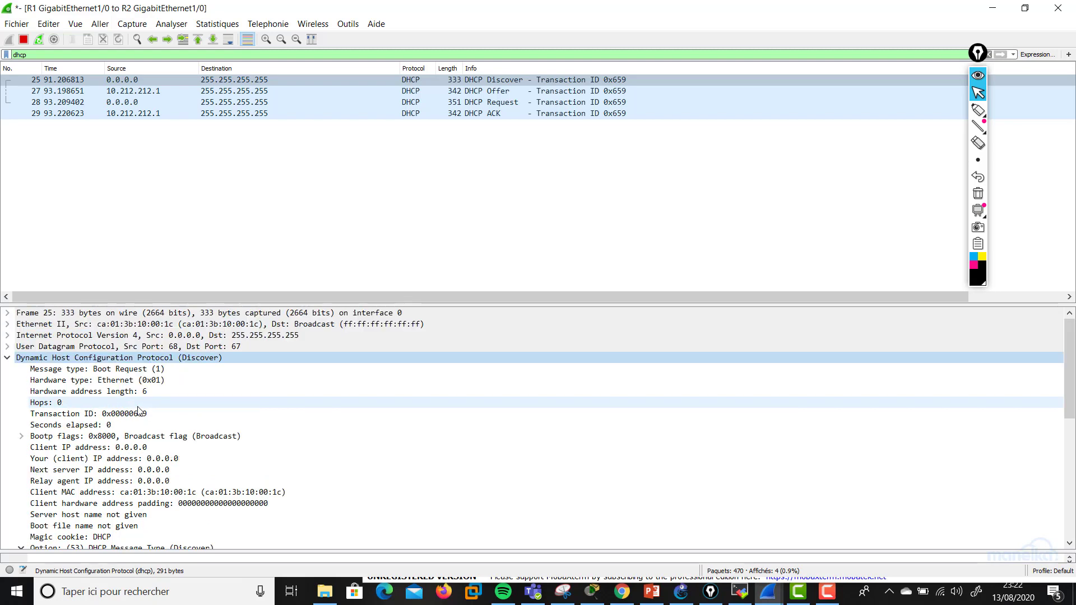
scroll(160, 439, "down", 1)
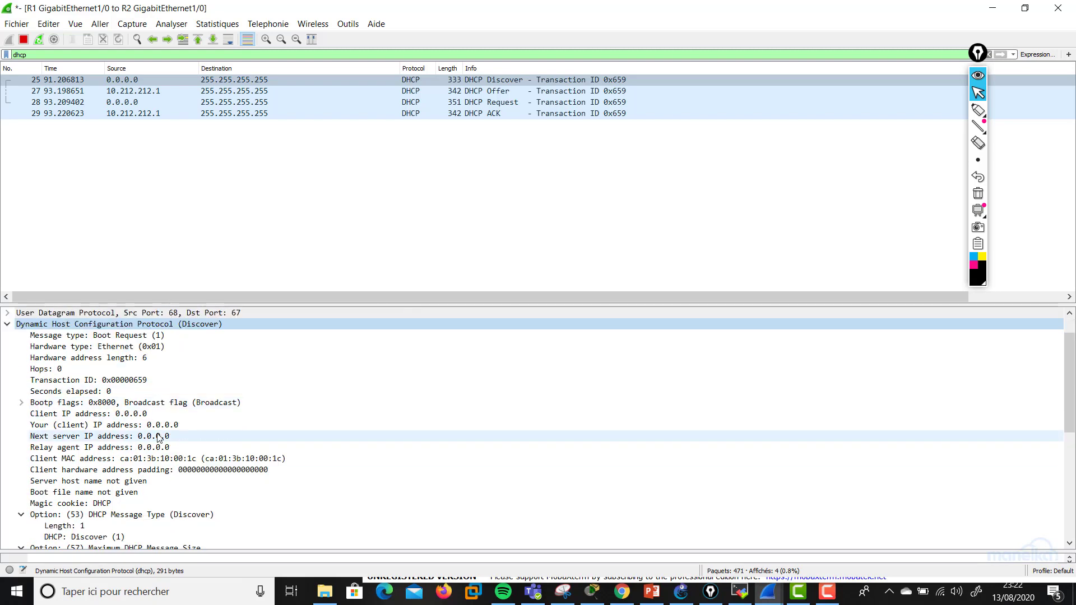
Examine the DHCP Discover packet's options, including message type, client identifier and Host Name.
scroll(160, 438, "down", 1)
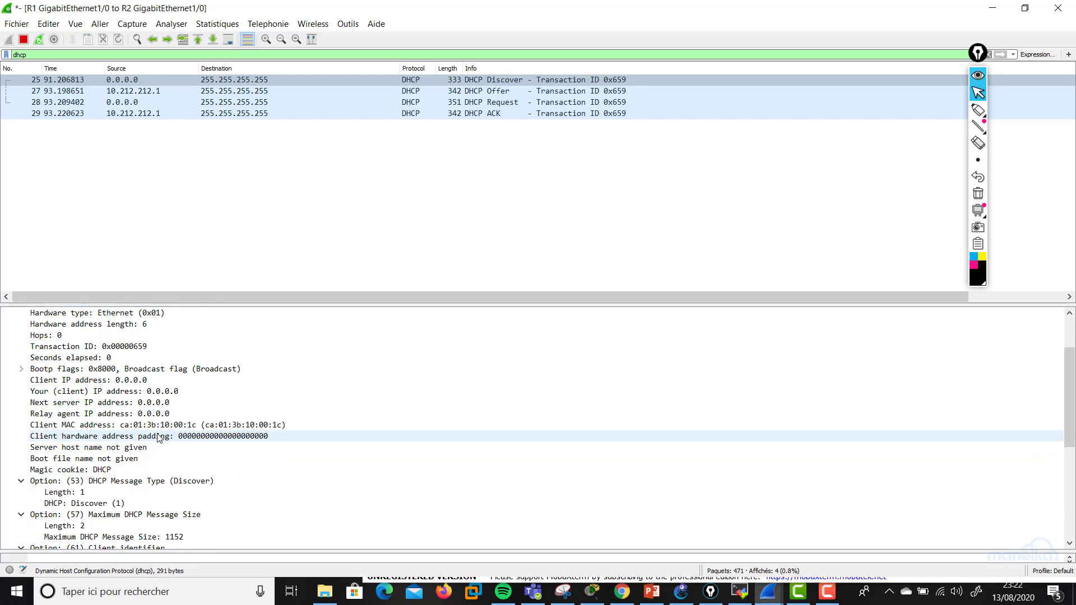
scroll(158, 438, "down", 3)
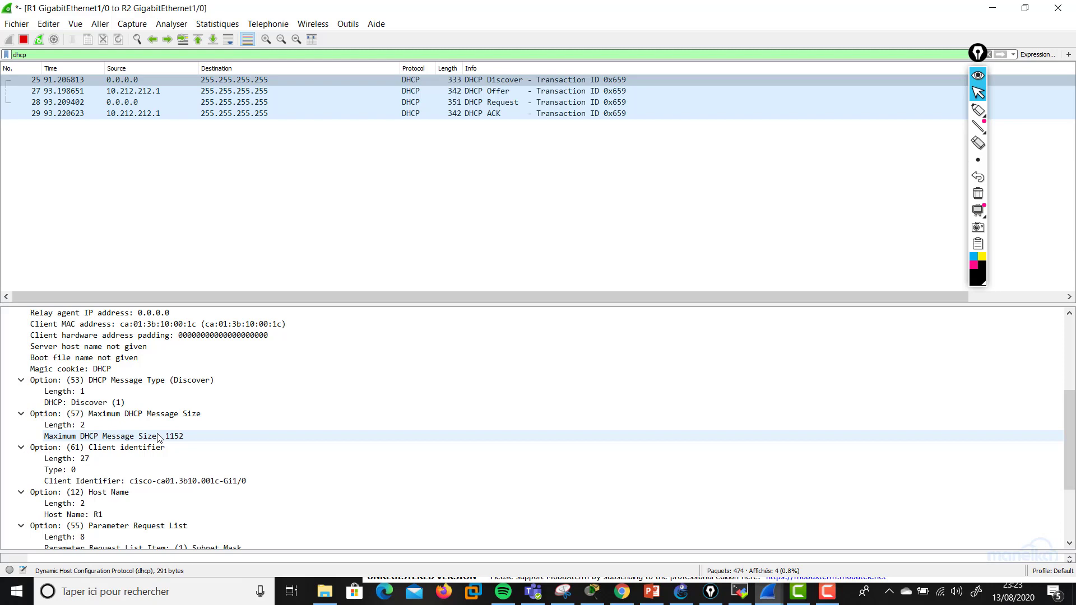
scroll(158, 437, "down", 1)
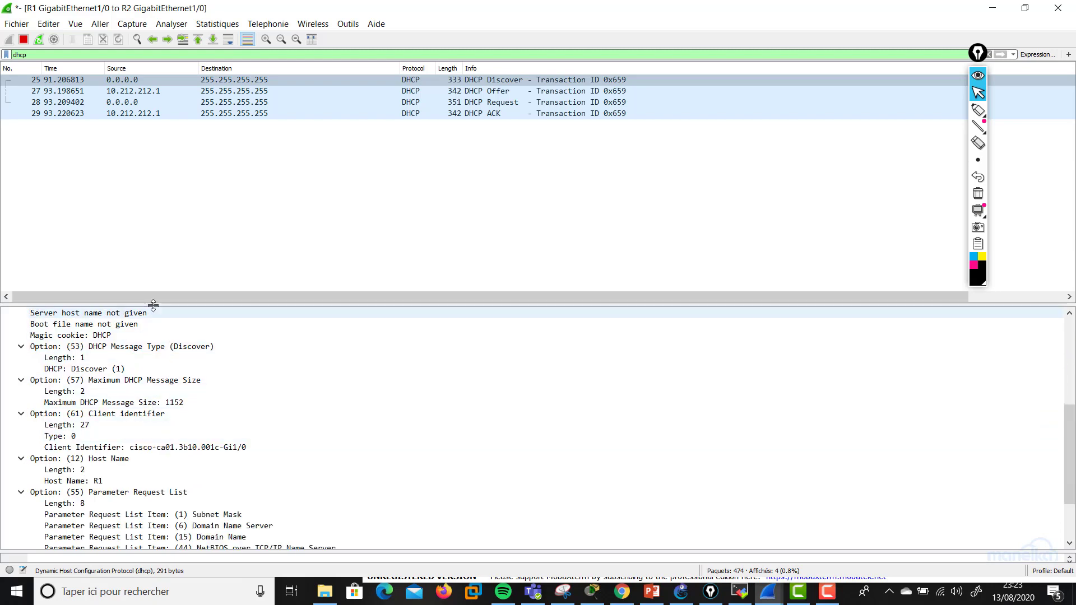
left_click(103, 463)
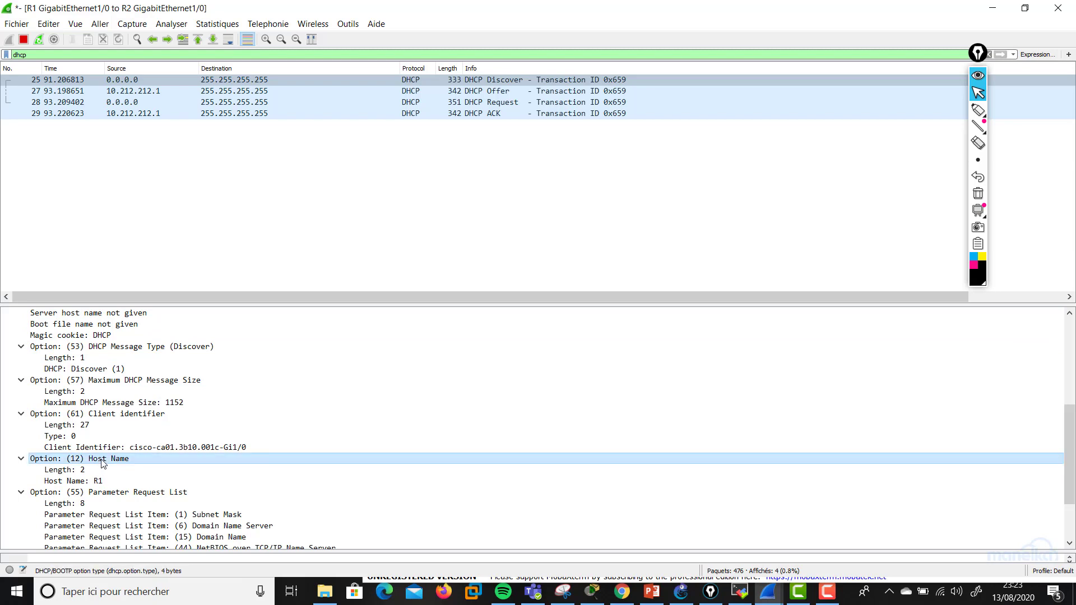
left_click(99, 483)
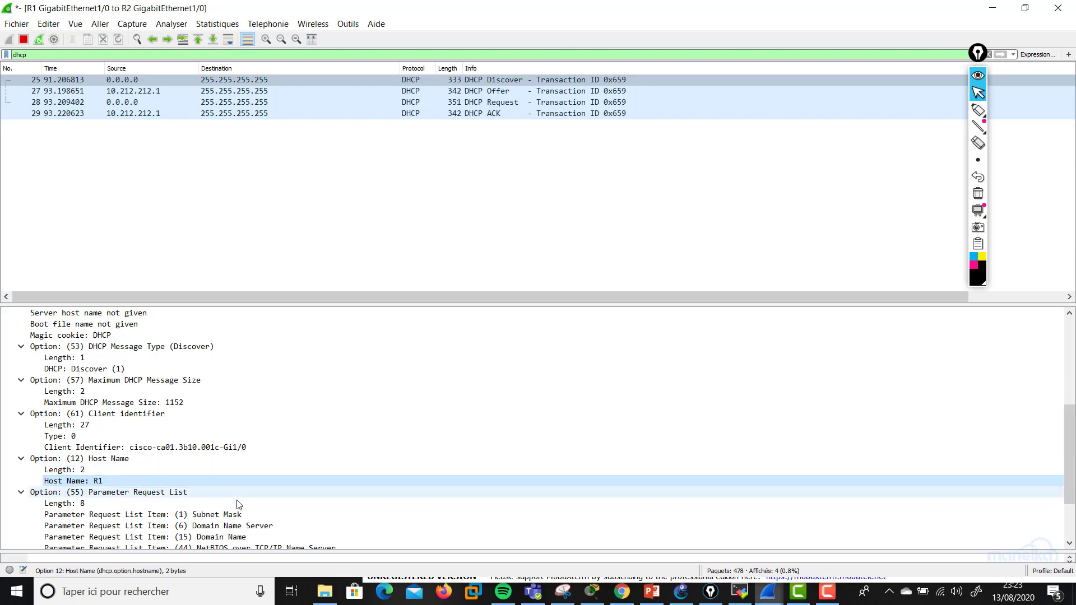
Select the DHCP Offer packet, collapse its Dynamic Host Configuration Protocol details, and examine its IPv4 and UDP header summaries.
left_click(219, 90)
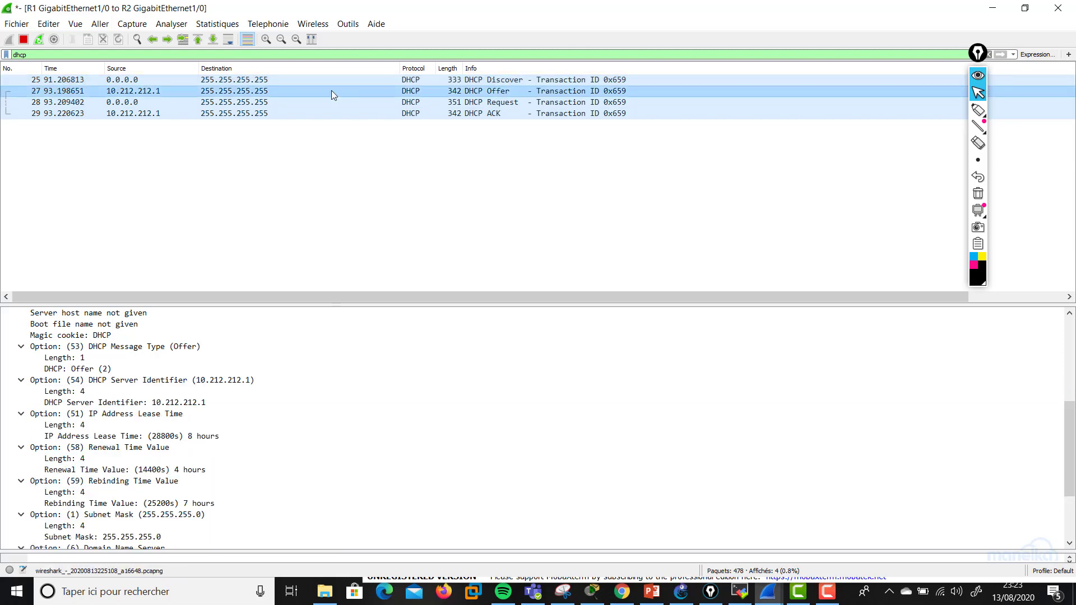
scroll(9, 363, "up", 6)
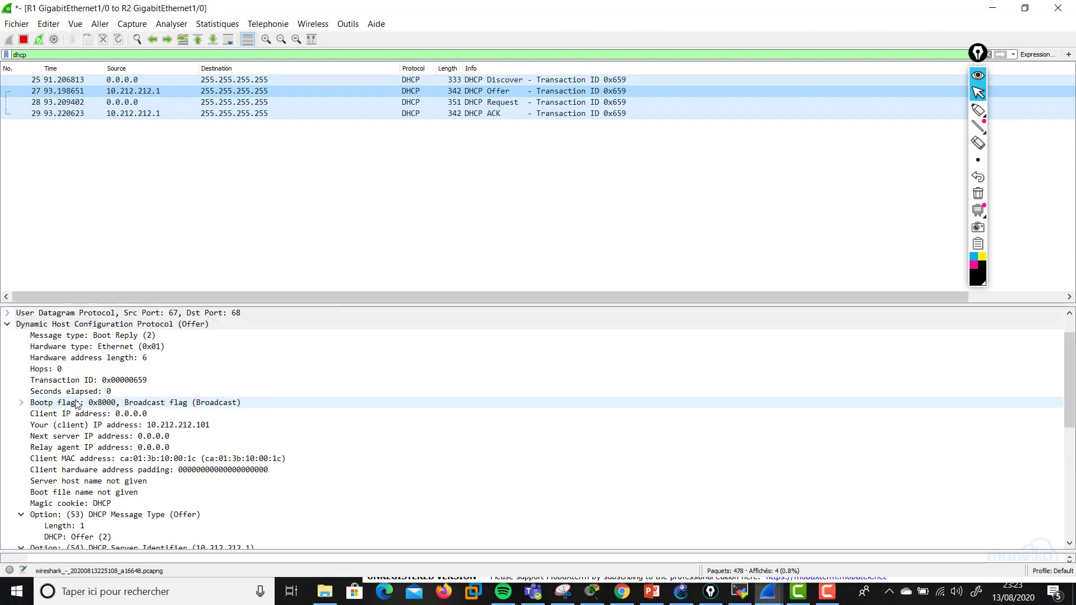
left_click(8, 359)
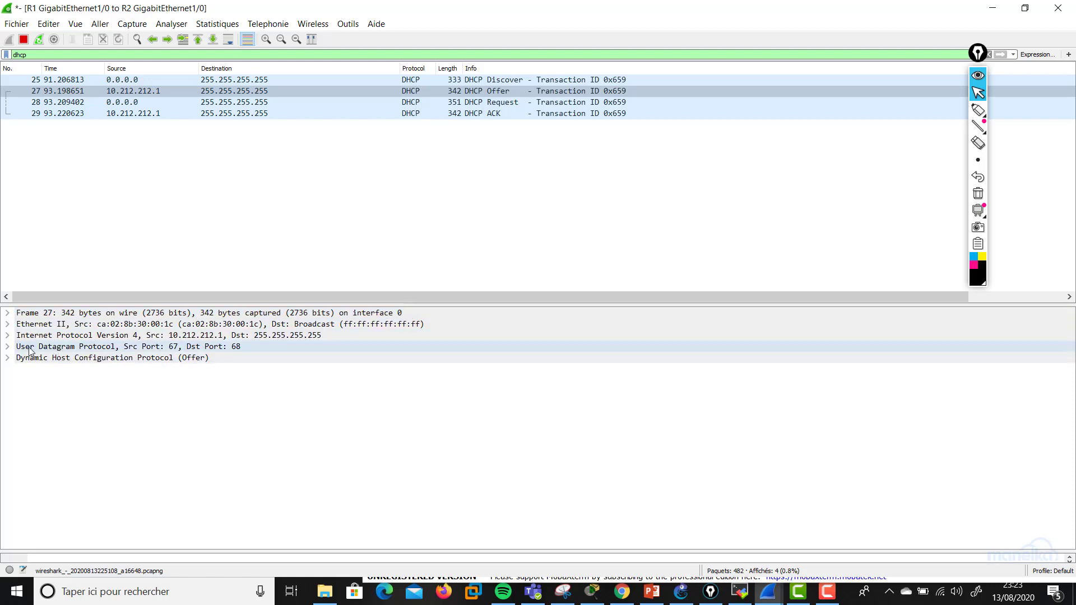
left_click(132, 347)
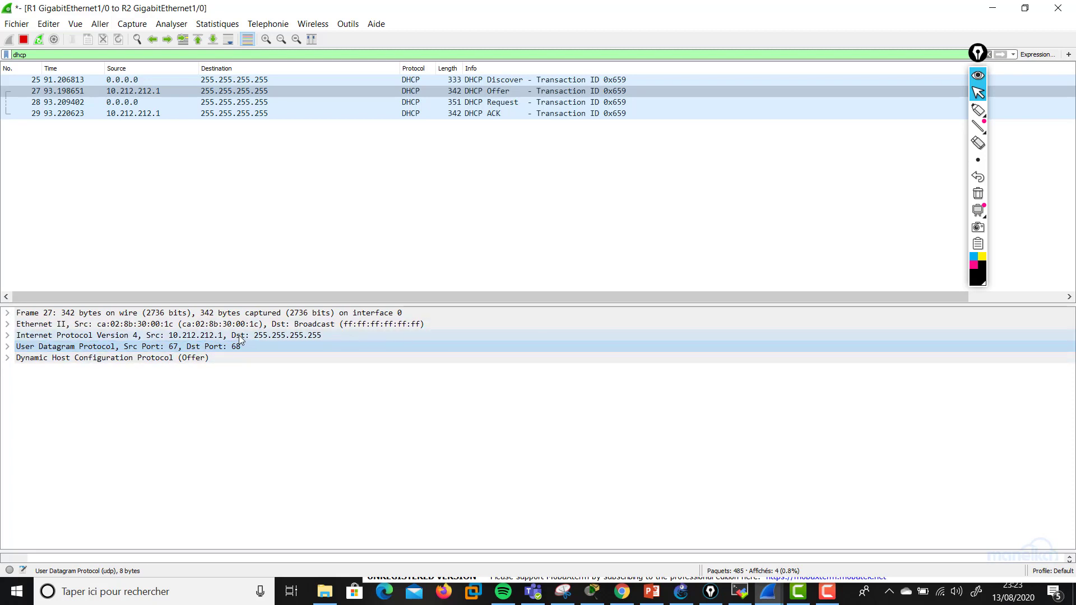
left_click(184, 361)
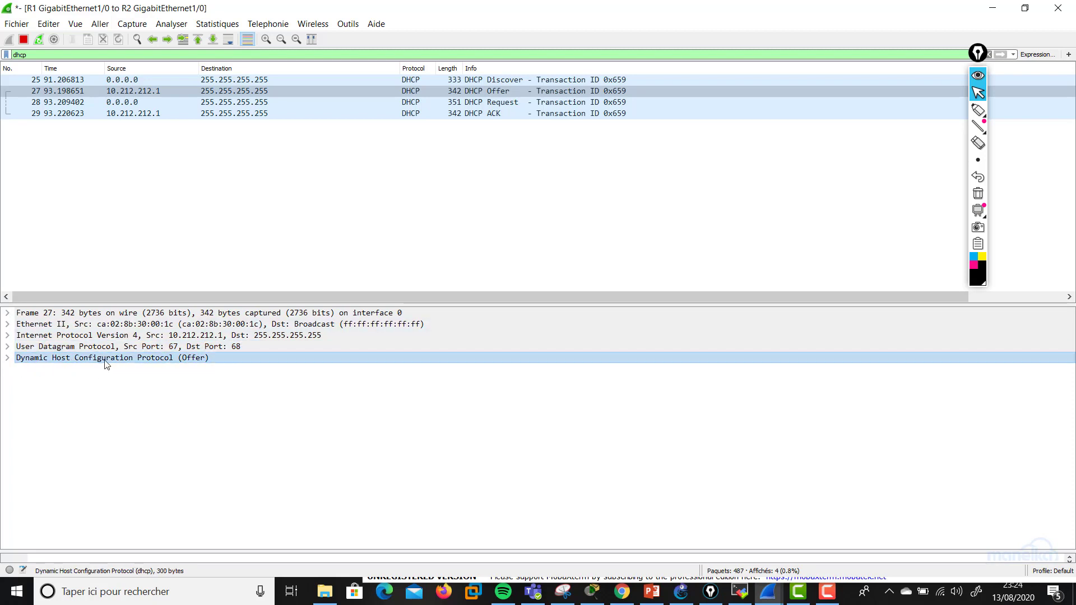
Expand the Offer's Dynamic Host Configuration Protocol details and examine the Your (client) IP address and Client MAC address fields.
left_click(8, 357)
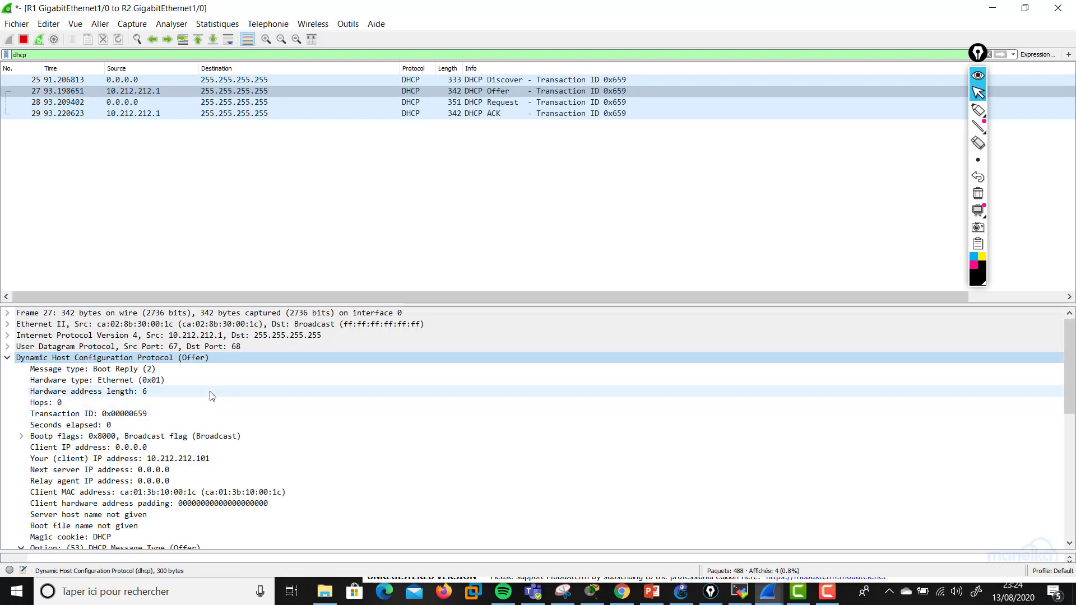
left_click(196, 461)
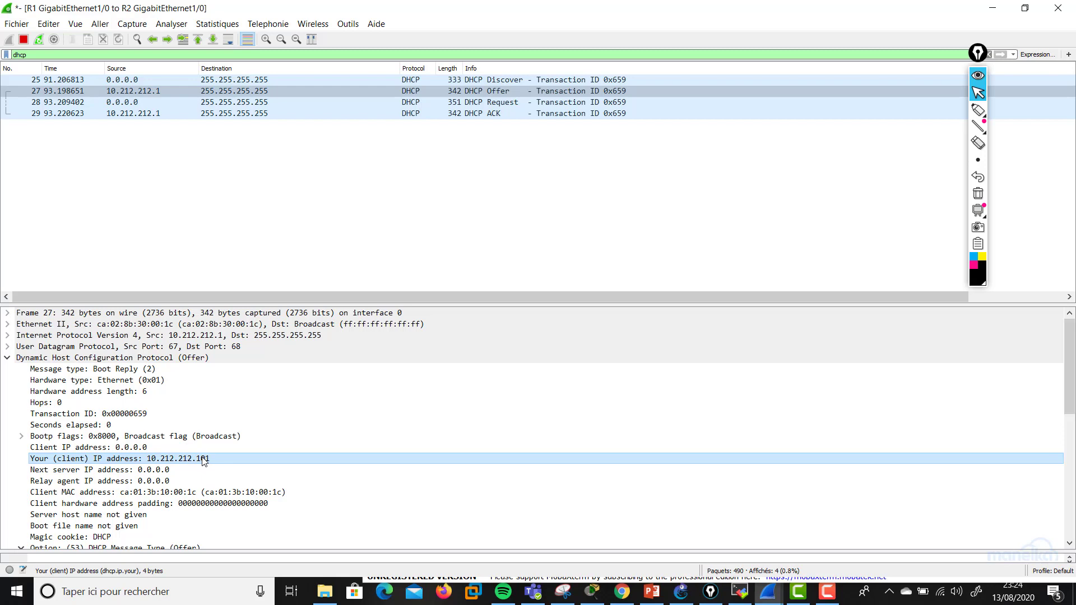
scroll(204, 460, "down", 1)
scroll(203, 461, "up", 1)
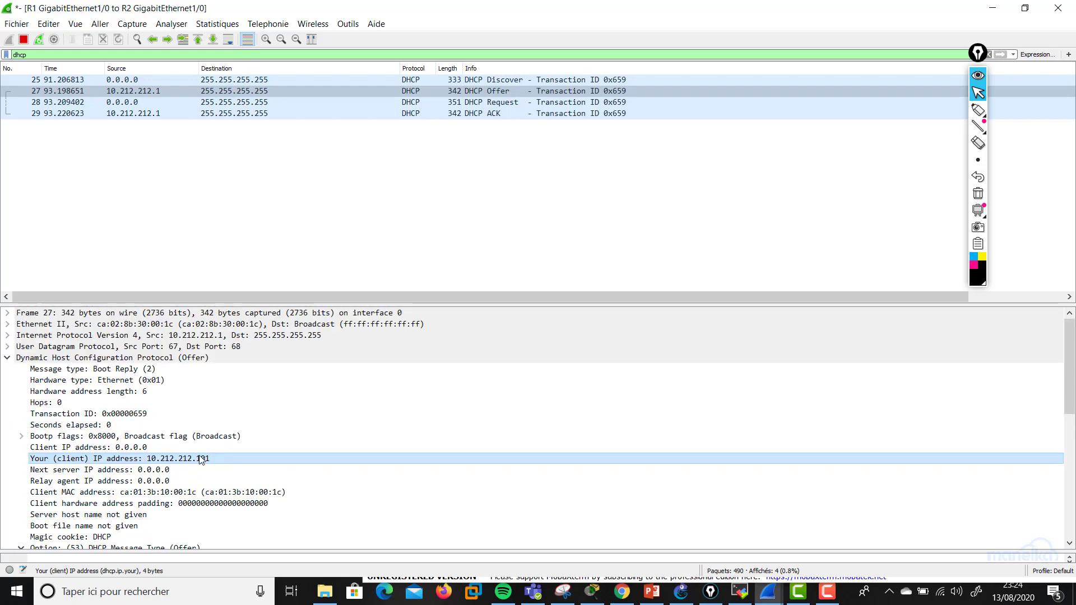
left_click(166, 493)
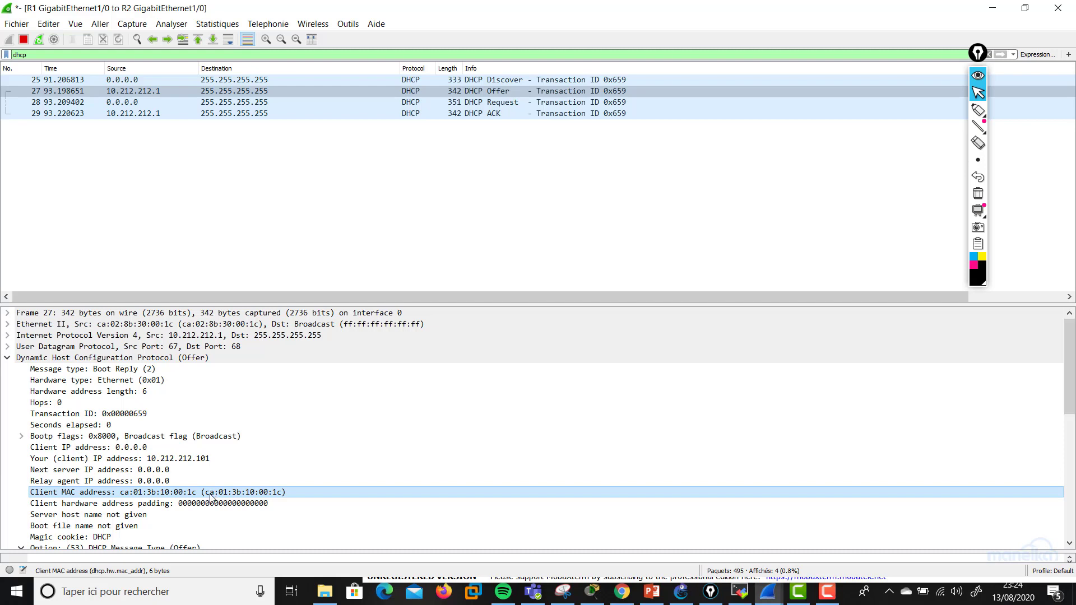
scroll(185, 502, "down", 2)
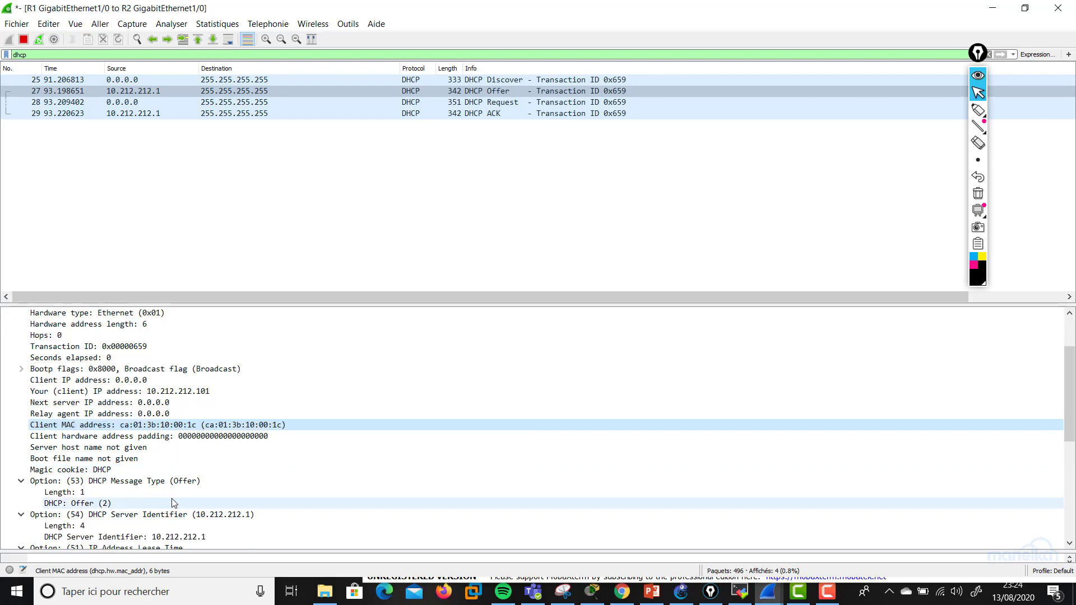
scroll(173, 502, "down", 1)
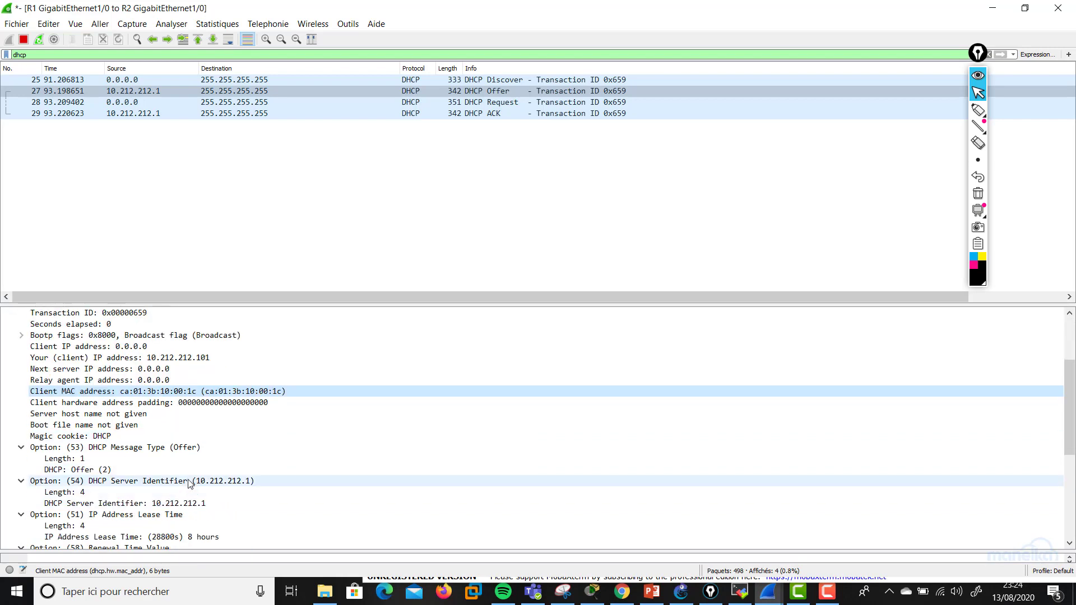
scroll(149, 486, "up", 1)
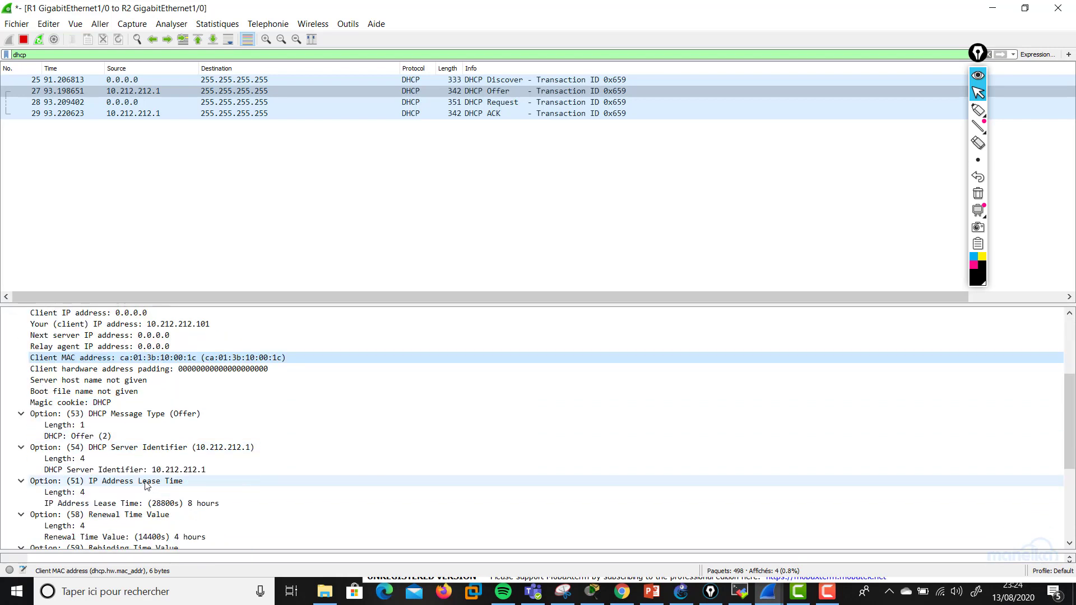
Examine the Offer's DHCP Server Identifier option and compare its IP Address Lease Time with its Renewal Time Value.
left_click(137, 447)
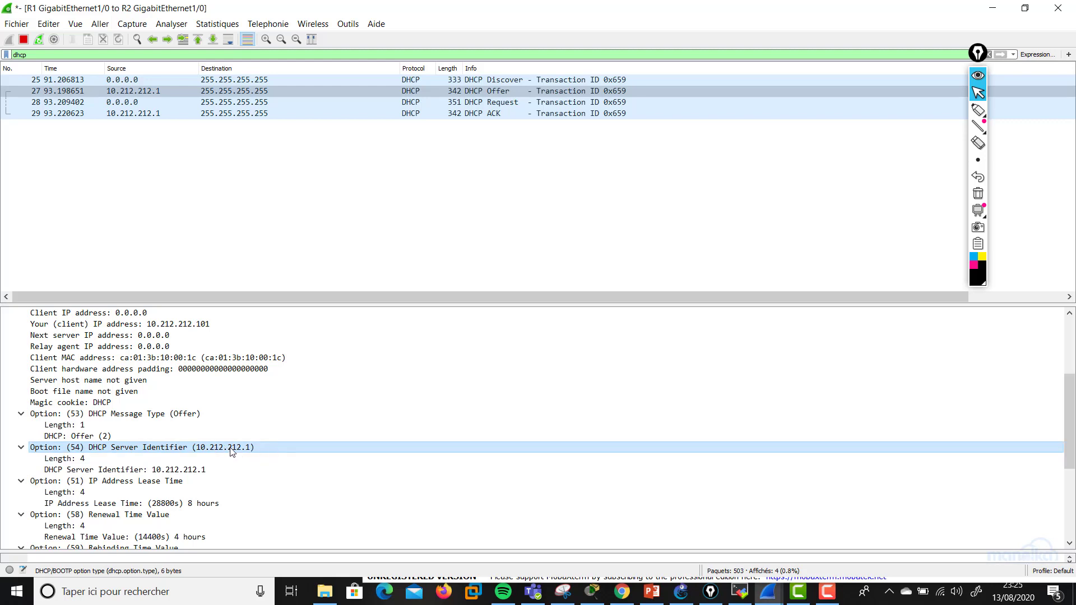
scroll(207, 454, "down", 1)
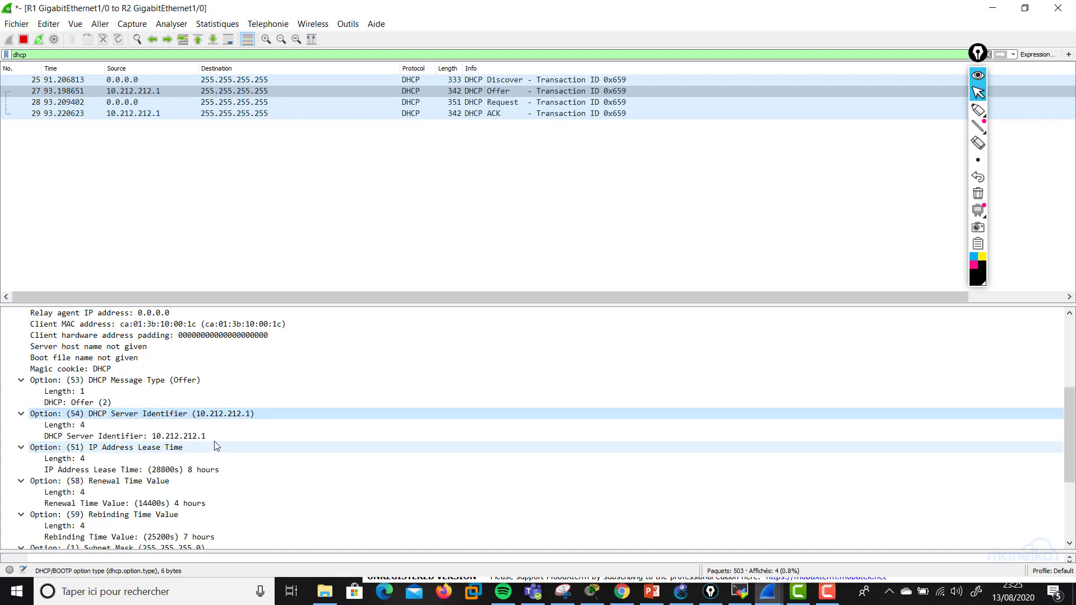
scroll(216, 446, "down", 1)
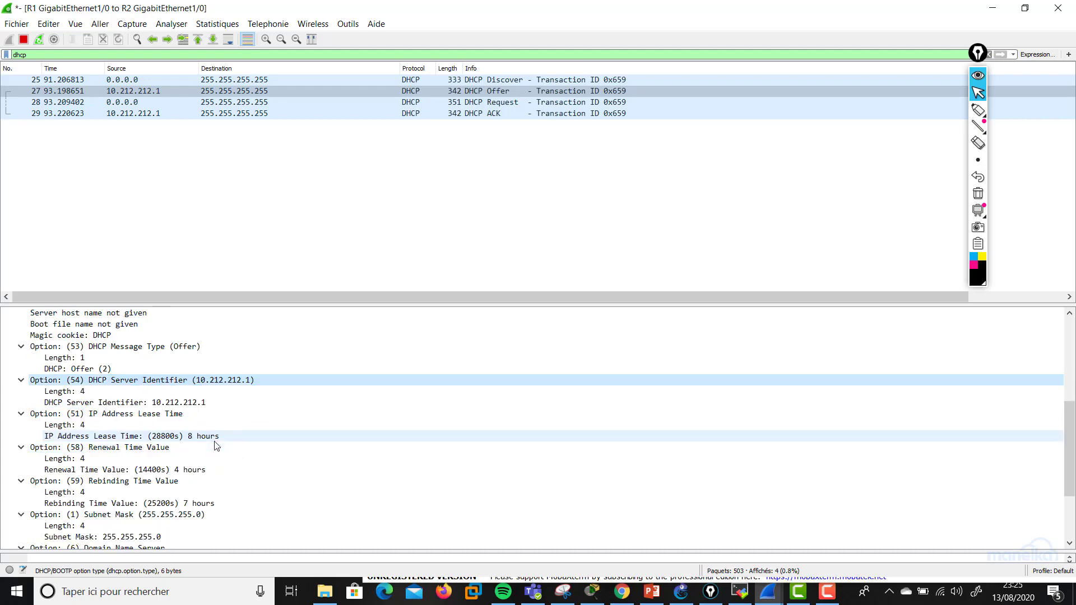
left_click(122, 417)
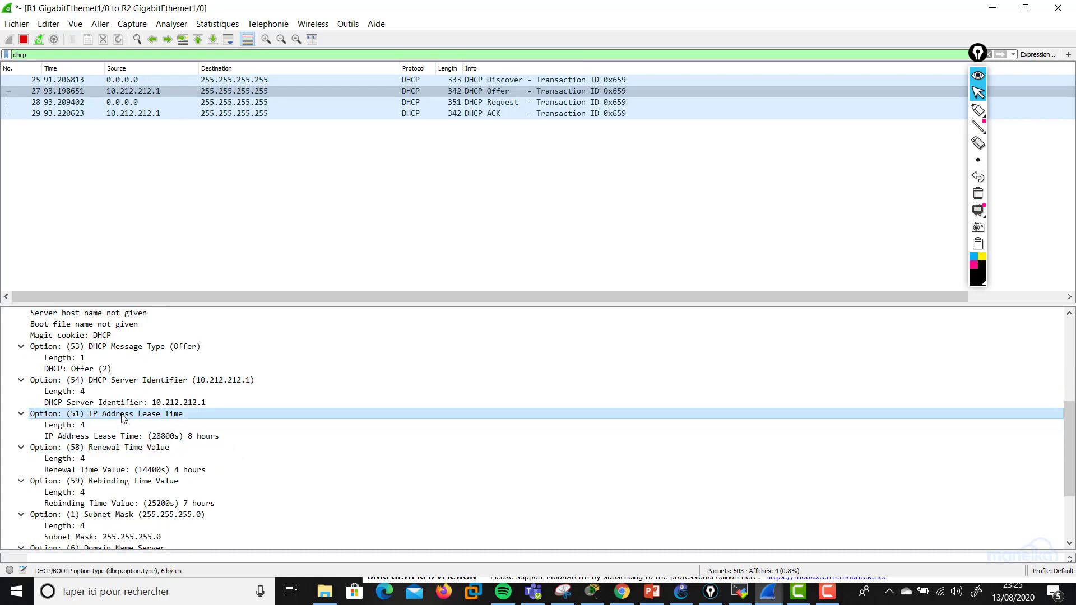
left_click(201, 437)
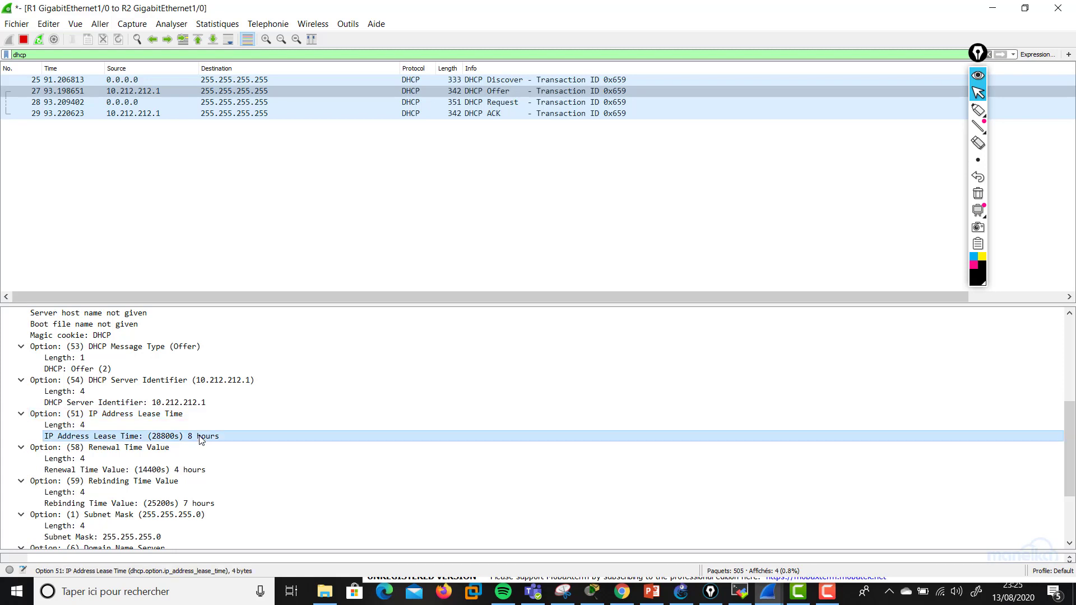
left_click(109, 448)
left_click(202, 472)
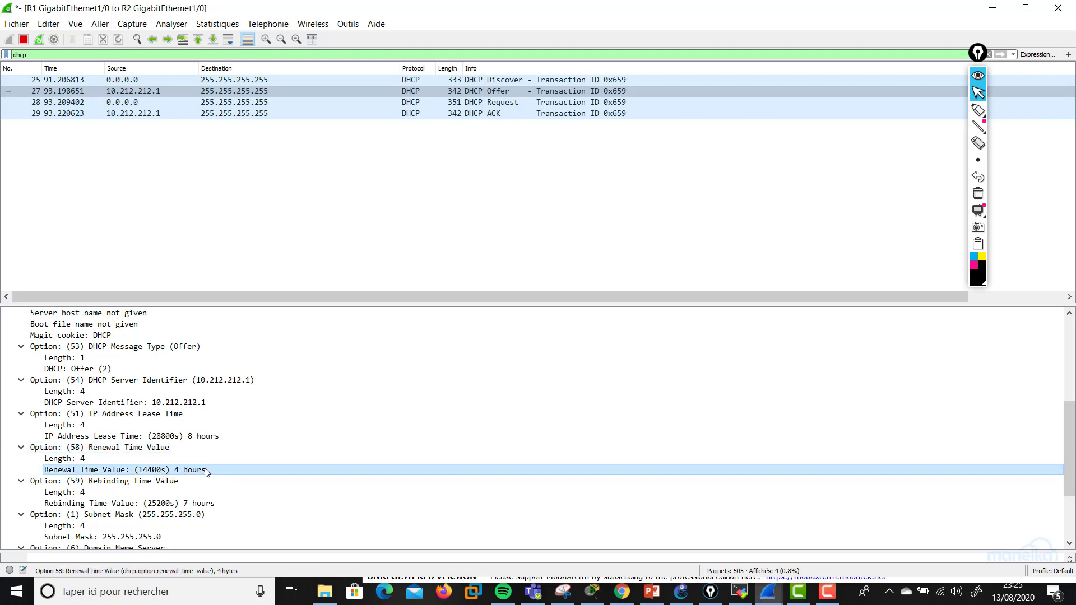
left_click(201, 436)
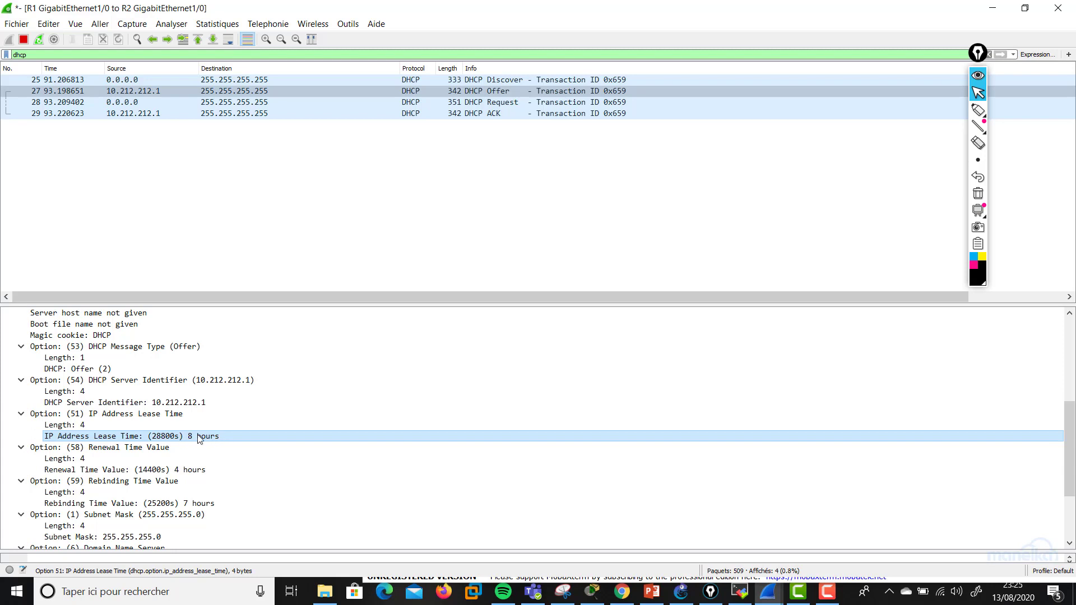
left_click(151, 472)
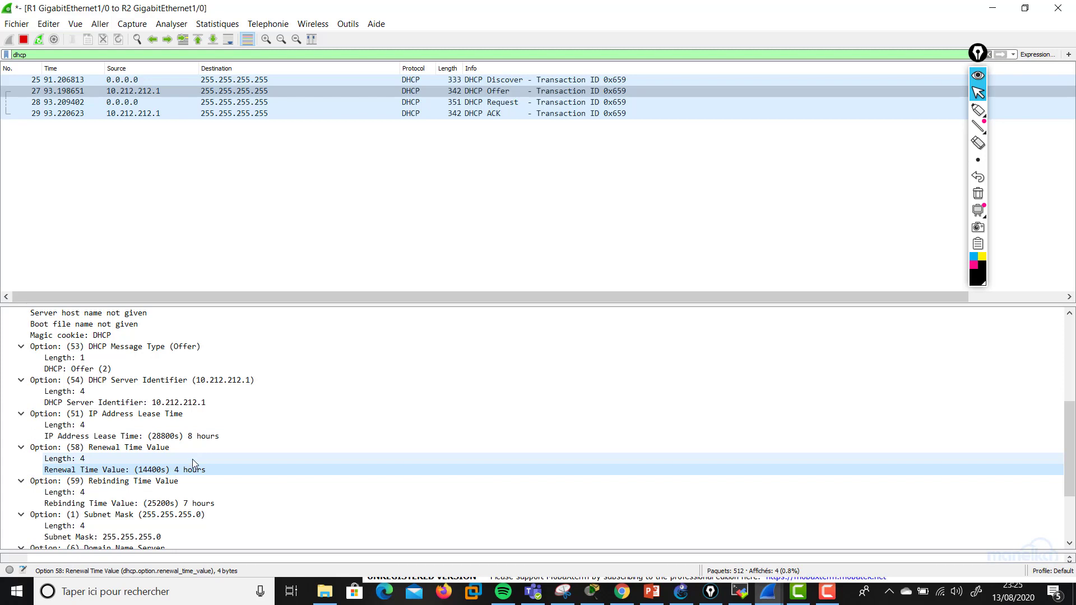
Examine the Offer's Subnet Mask, Domain Name Server and Domain Name options.
scroll(193, 459, "down", 1)
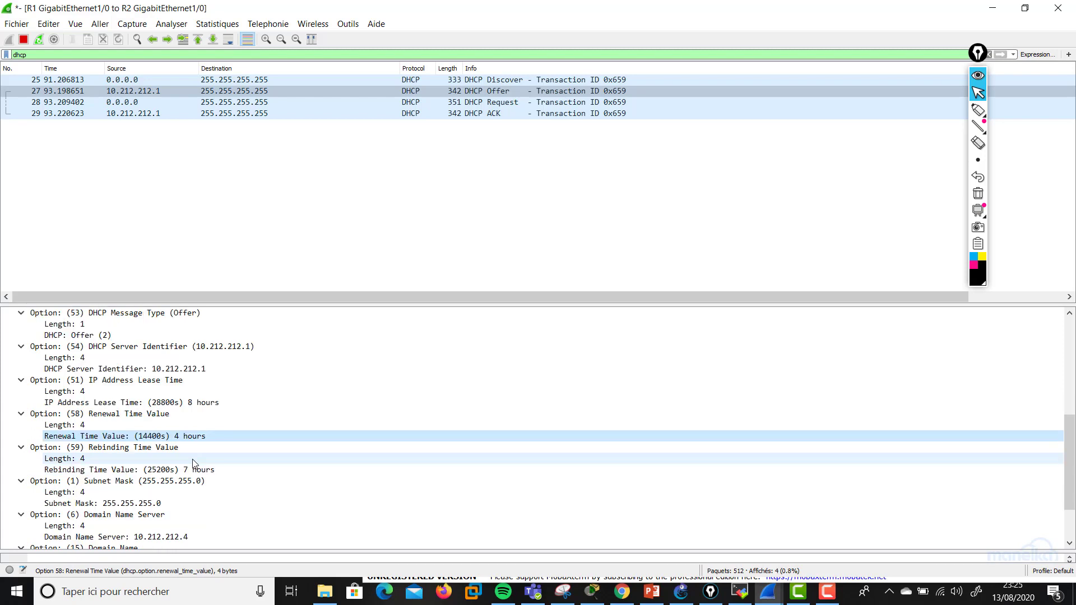
left_click(113, 481)
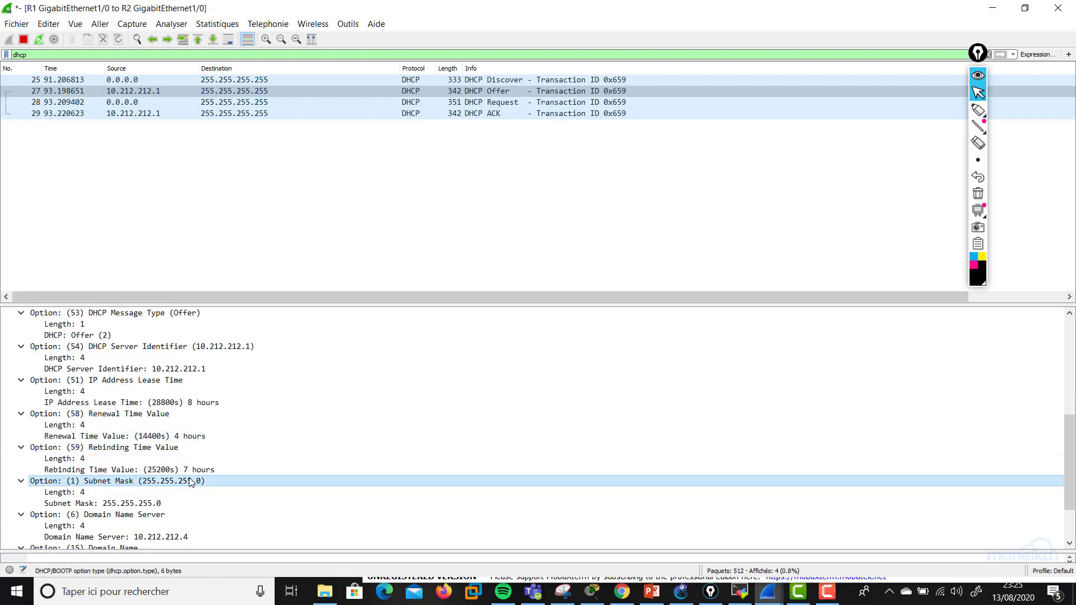
scroll(167, 488, "down", 1)
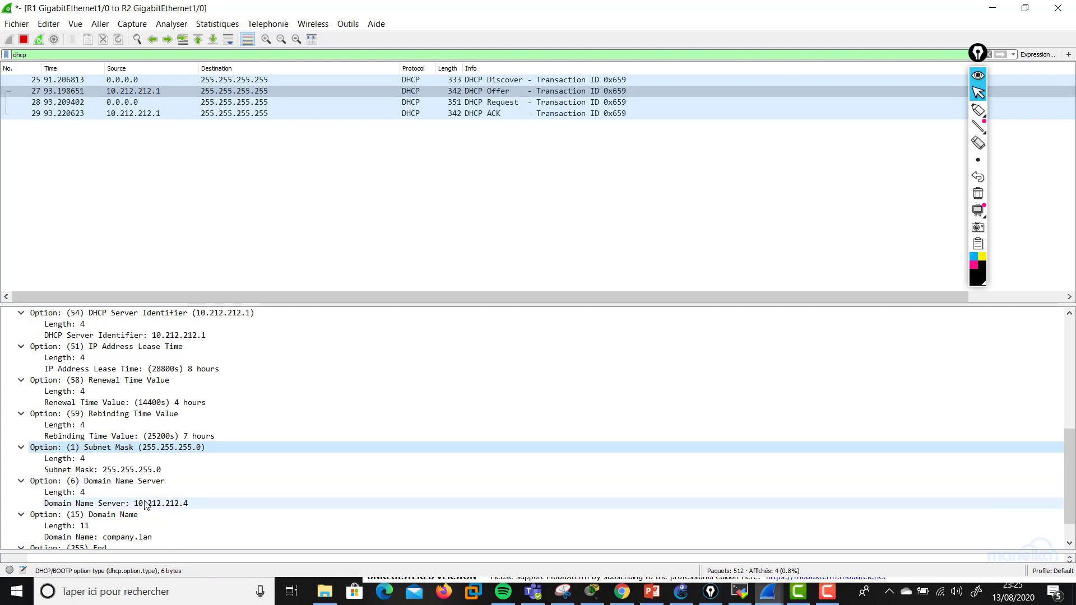
left_click(147, 504)
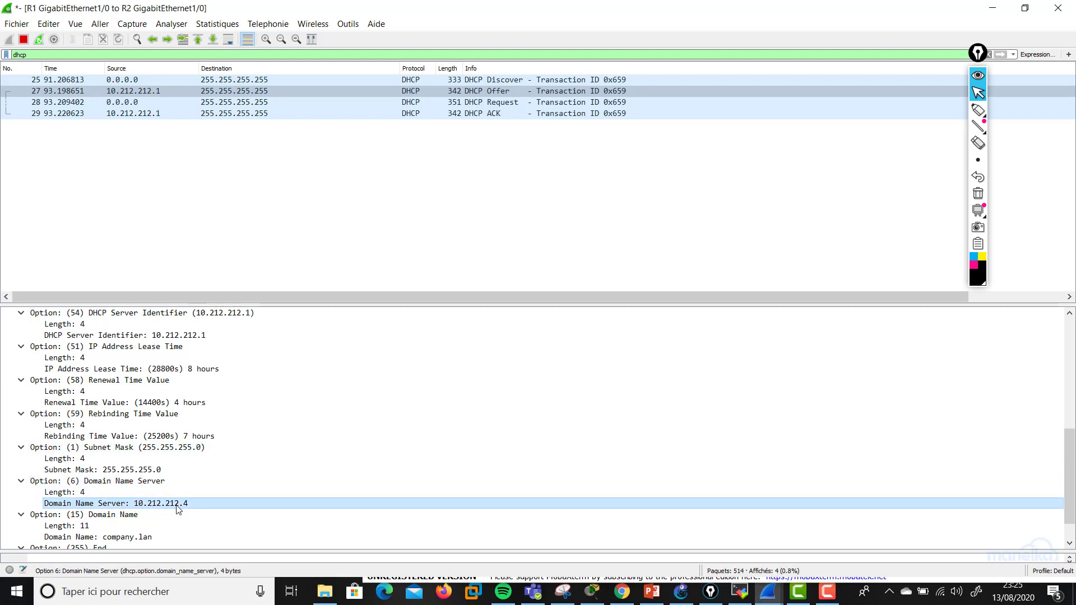
scroll(177, 502, "down", 1)
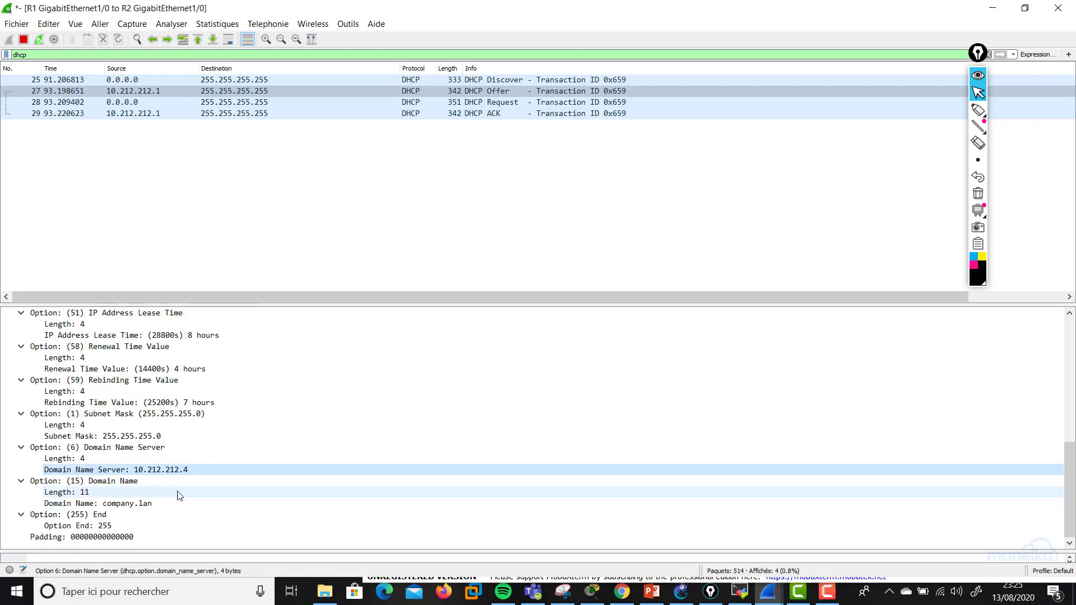
left_click(140, 504)
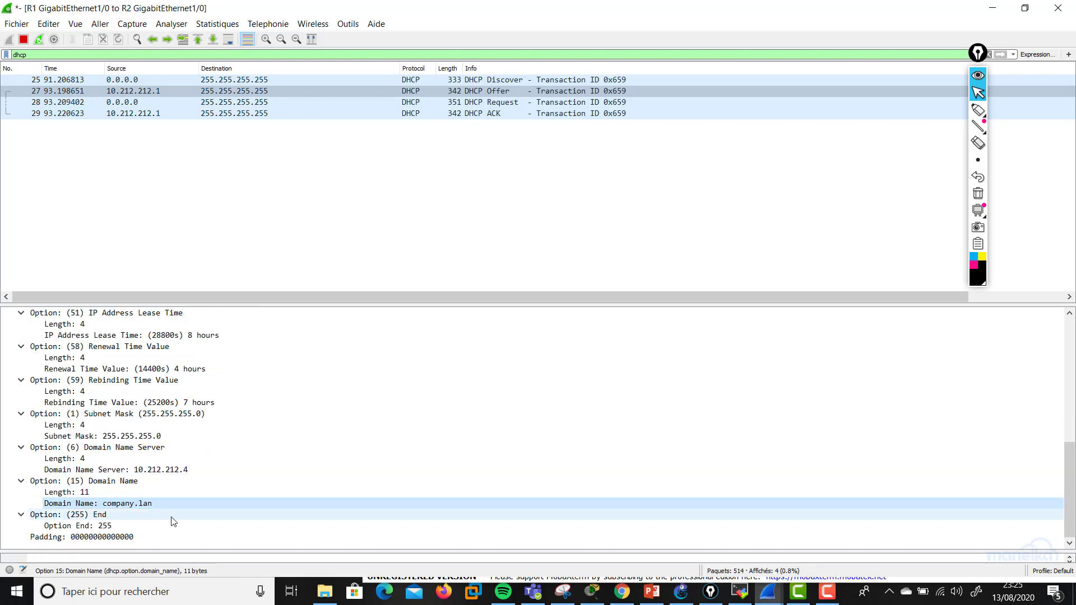
left_click(104, 483)
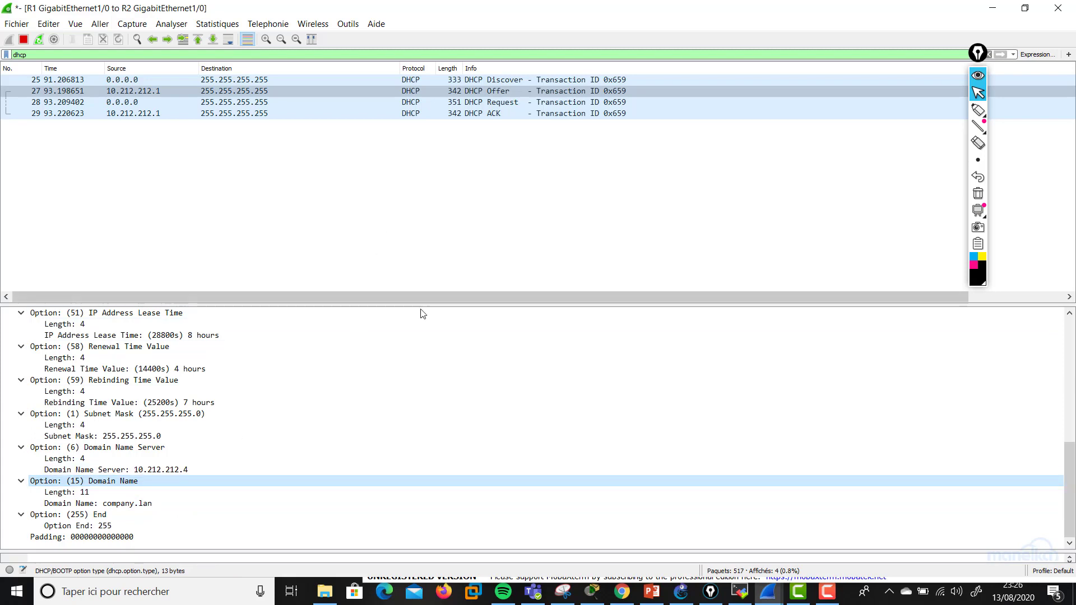
Select the DHCP Request packet, examine its header summaries with the DHCP details collapsed, and compare it with the Offer packet.
left_click(412, 104)
scroll(63, 392, "up", 6)
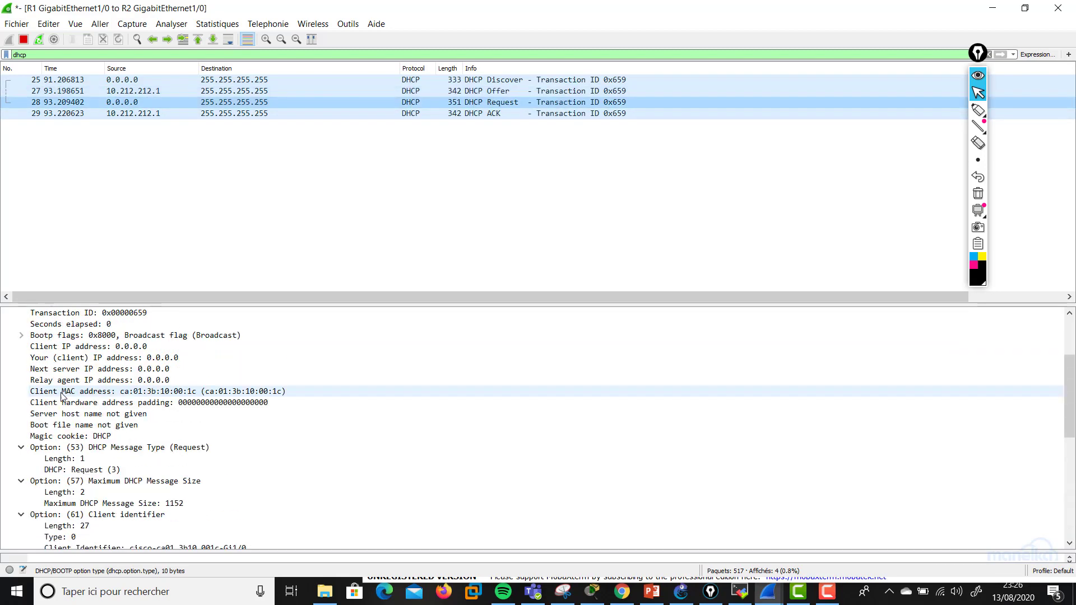
scroll(63, 395, "up", 3)
left_click(7, 359)
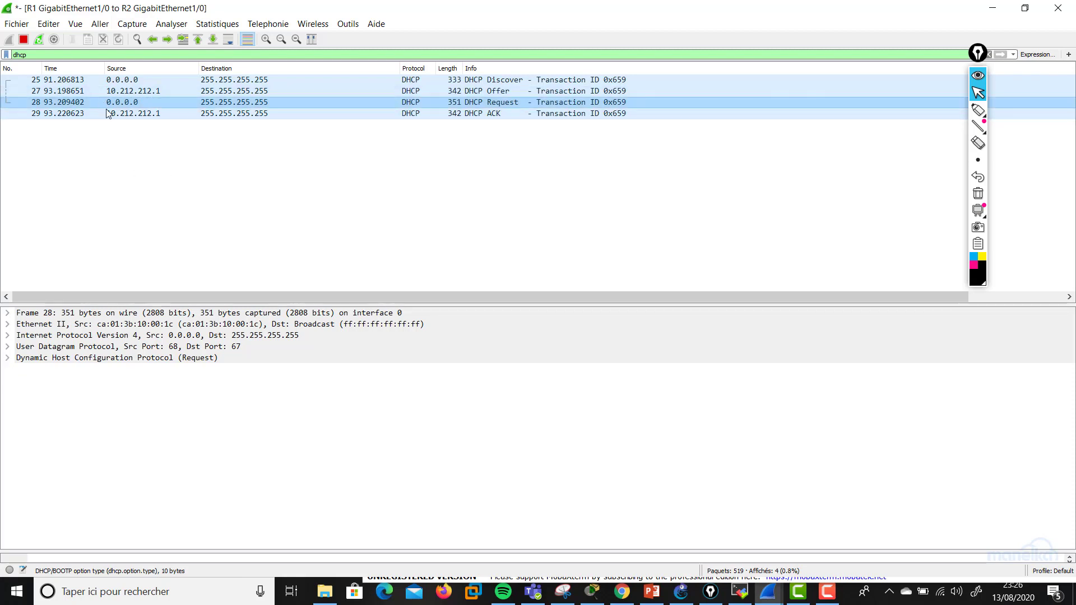
left_click(397, 91)
left_click(286, 103)
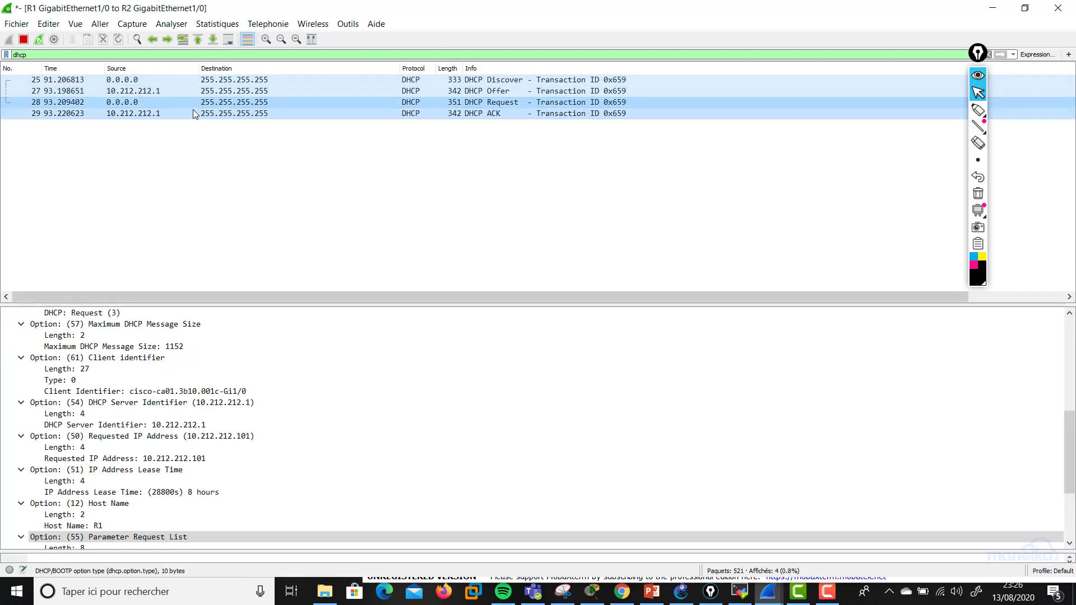
Compare the DHCP Request packet's header summaries with those of the Discover packet, keeping the DHCP details collapsed.
scroll(36, 361, "up", 8)
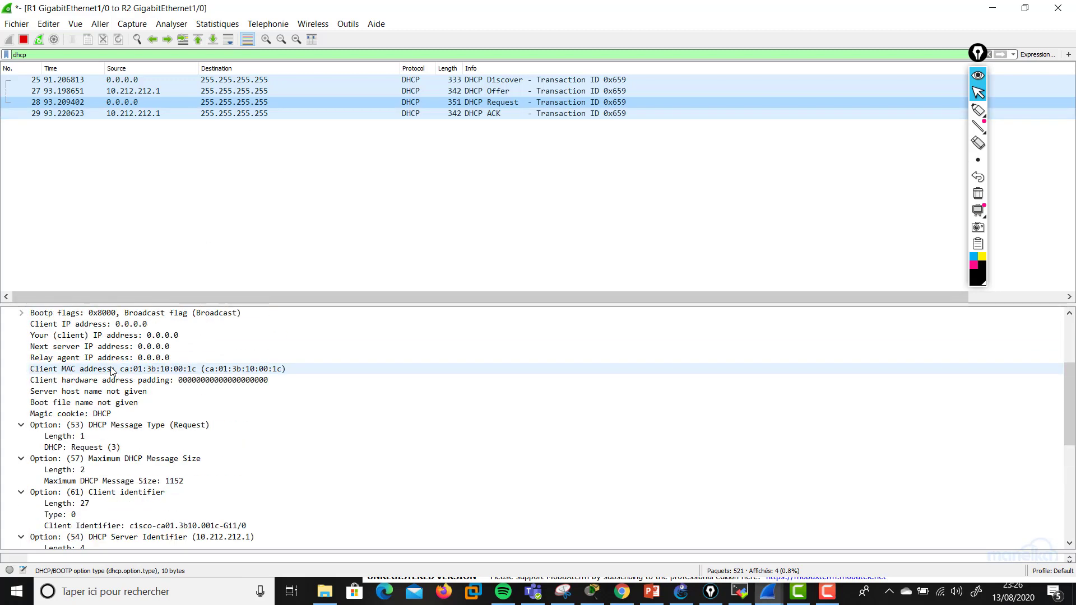
left_click(7, 357)
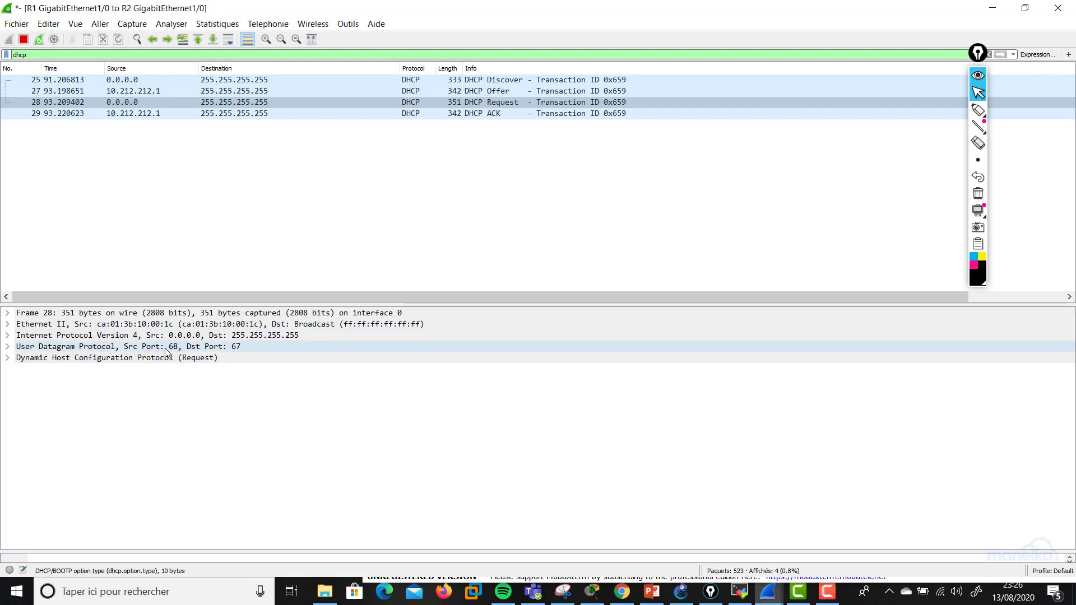
left_click(220, 80)
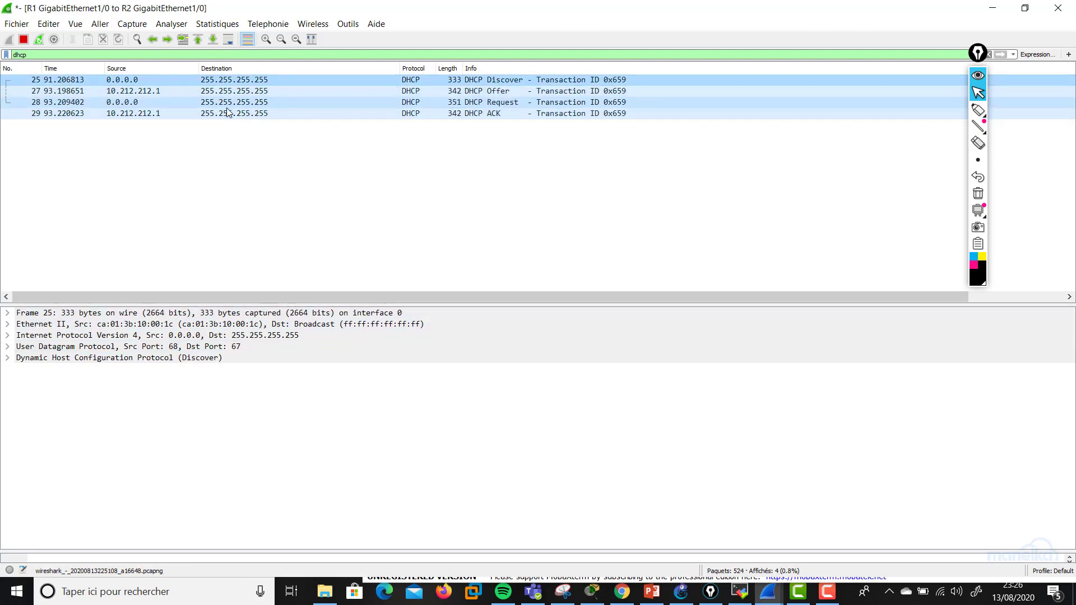
left_click(231, 103)
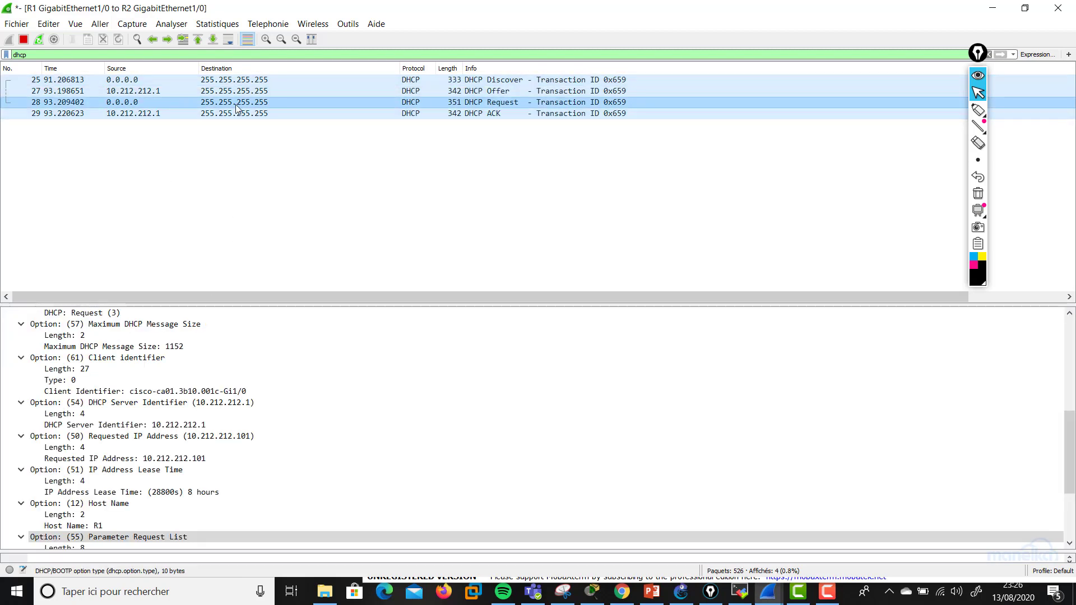
scroll(17, 393, "up", 12)
left_click(12, 359)
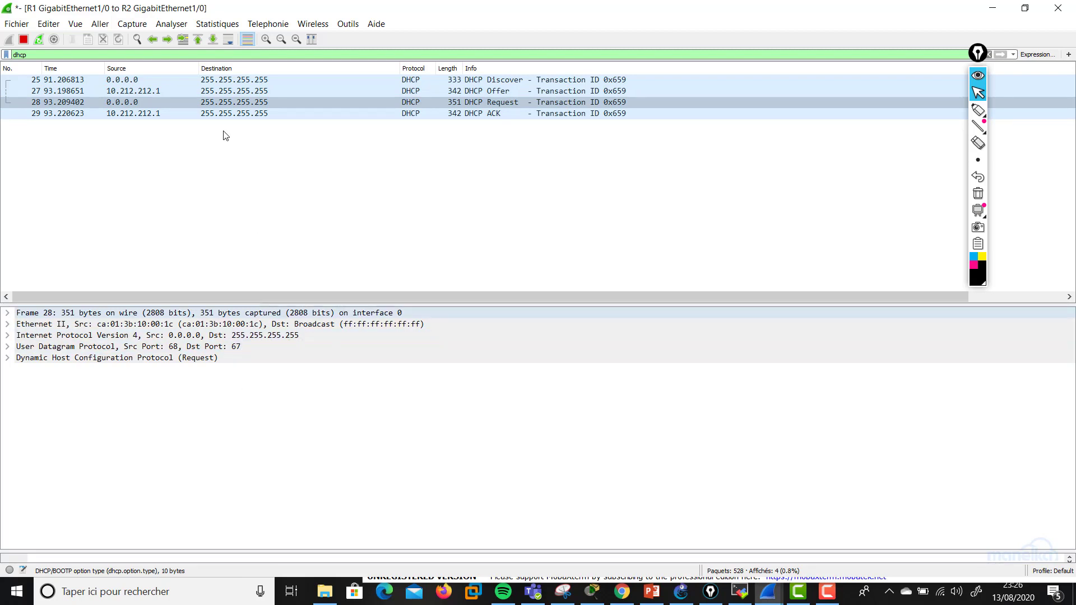
left_click(192, 103)
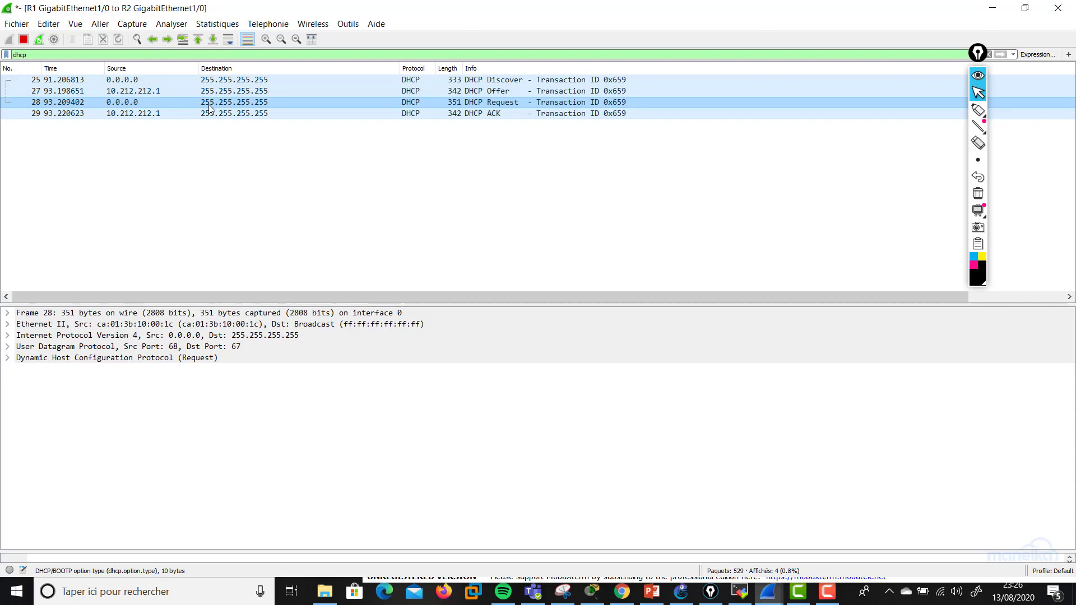
Expand the Request's Dynamic Host Configuration Protocol details and examine the Requested IP Address and IP Address Lease Time options.
left_click(108, 359)
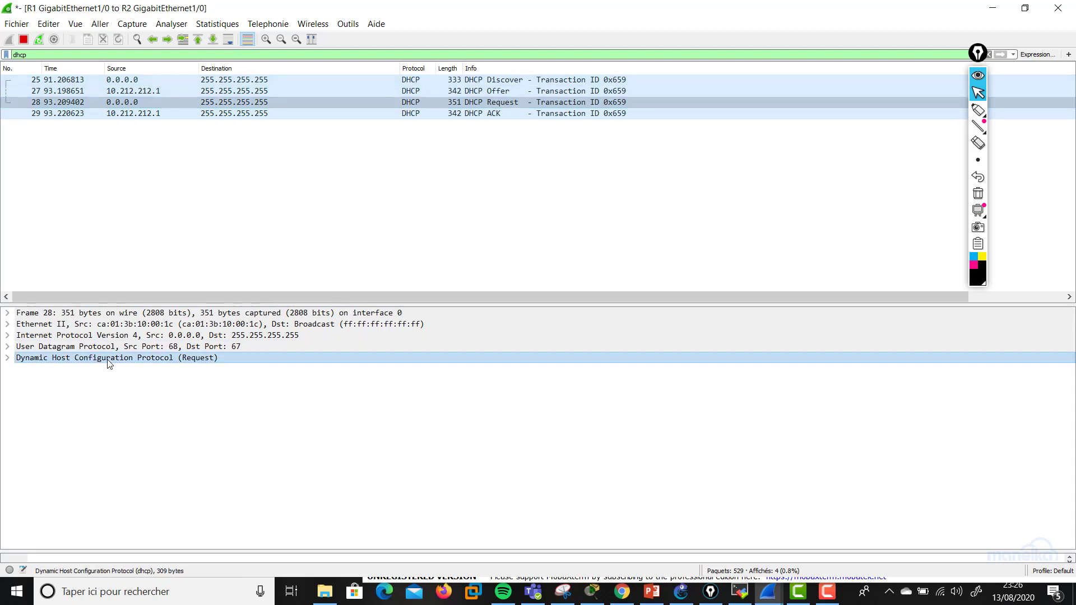
left_click(8, 359)
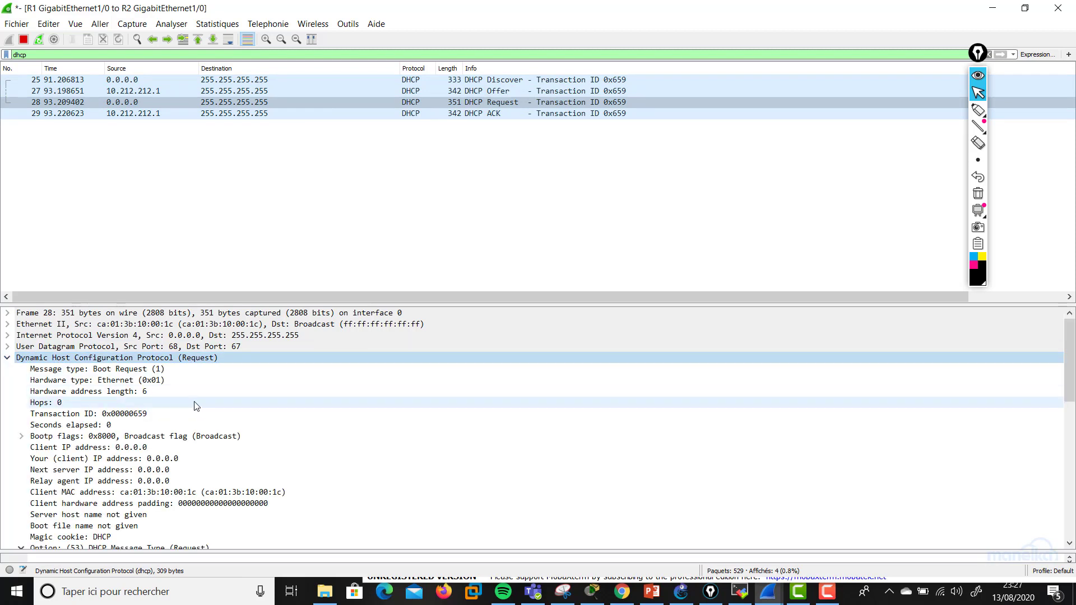
scroll(195, 404, "down", 1)
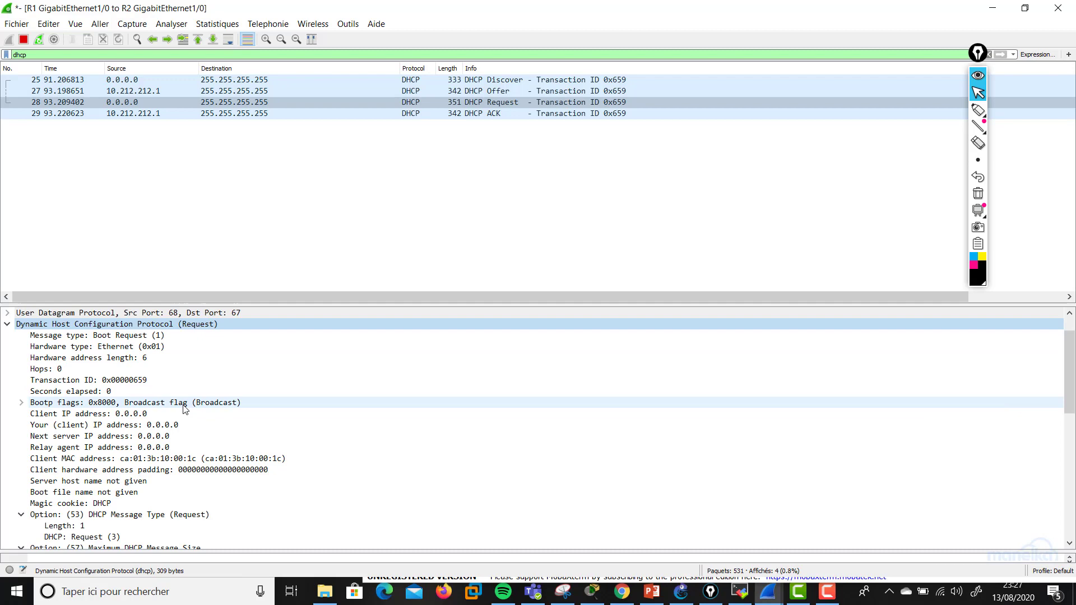
scroll(183, 408, "down", 3)
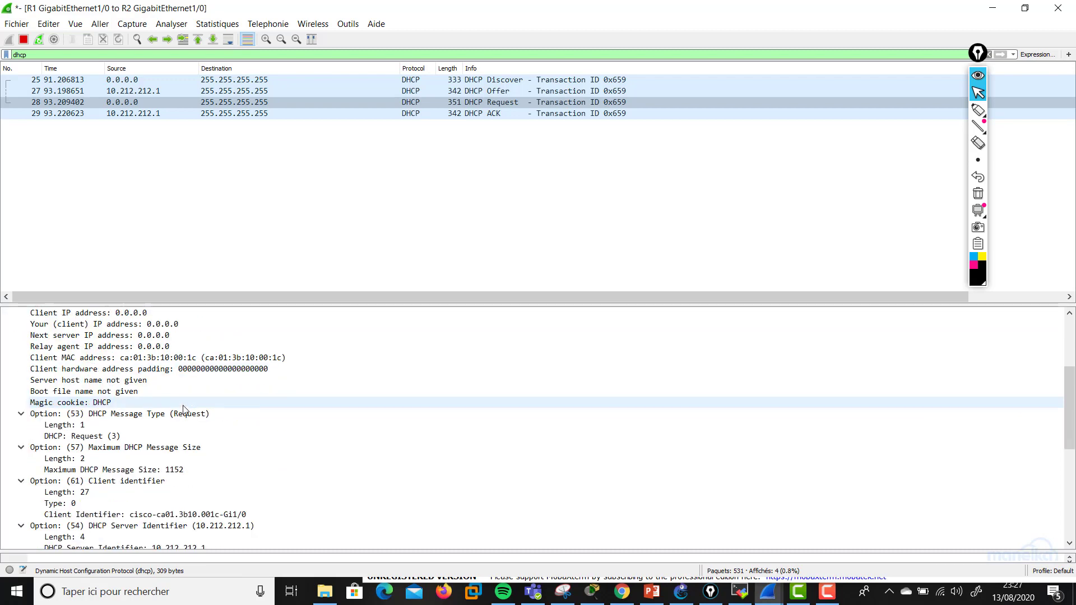
scroll(184, 408, "down", 2)
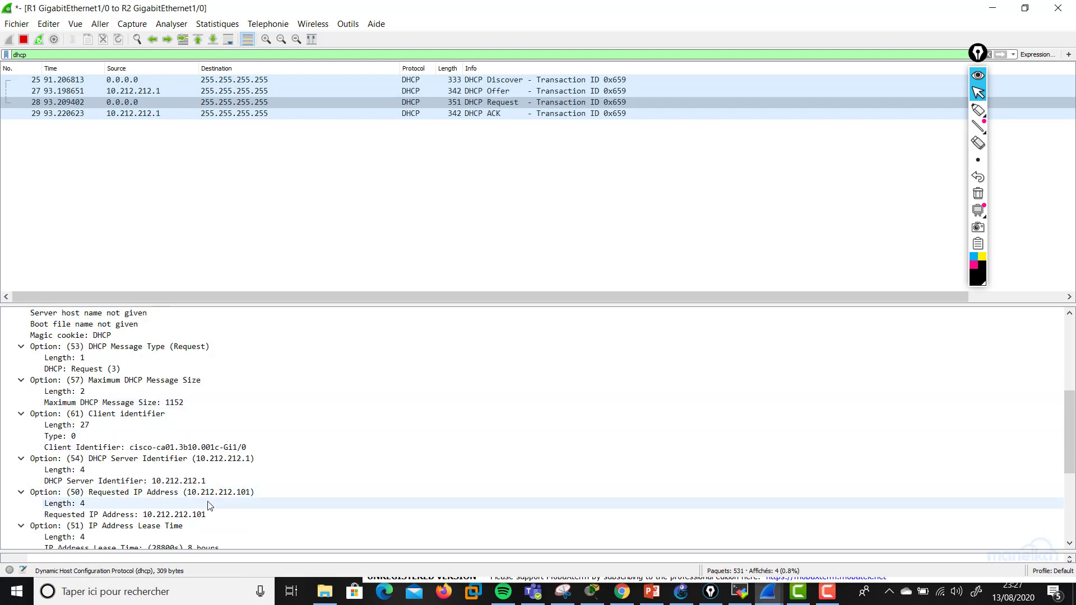
left_click(188, 494)
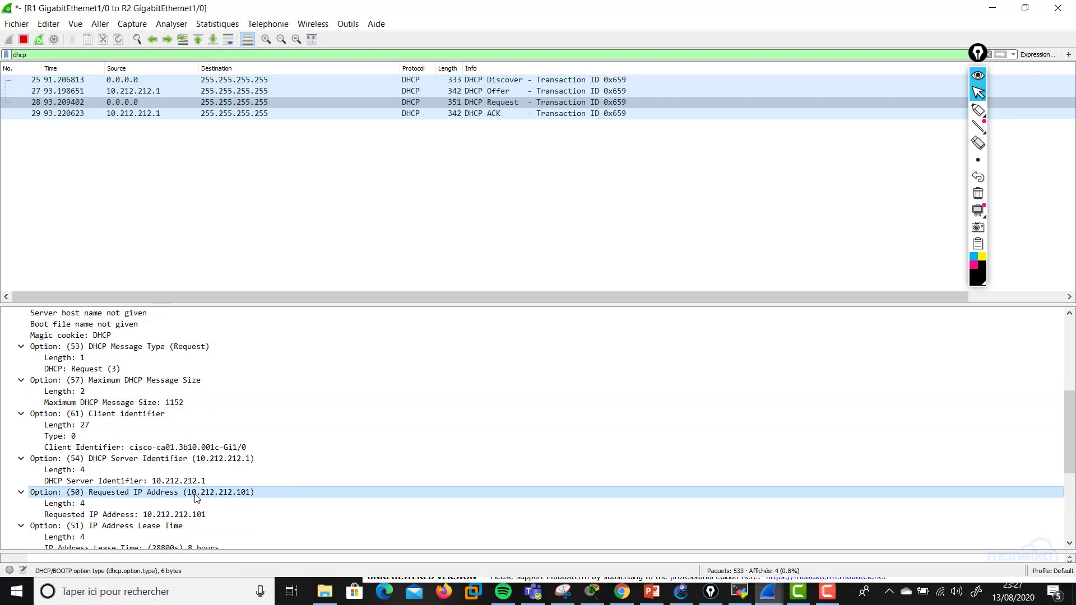
scroll(224, 495, "down", 1)
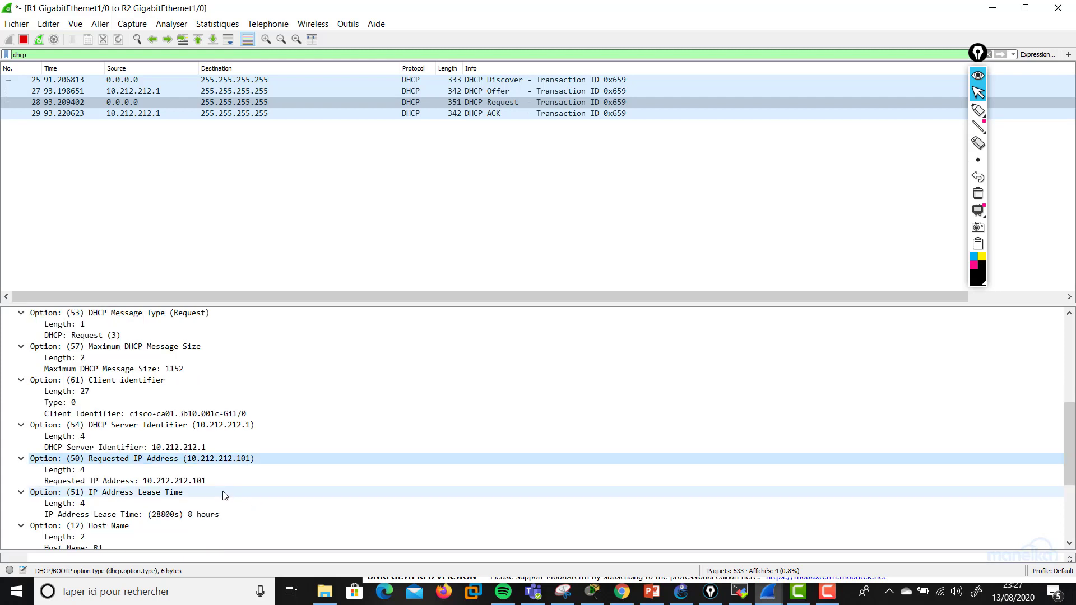
left_click(152, 515)
scroll(157, 507, "down", 1)
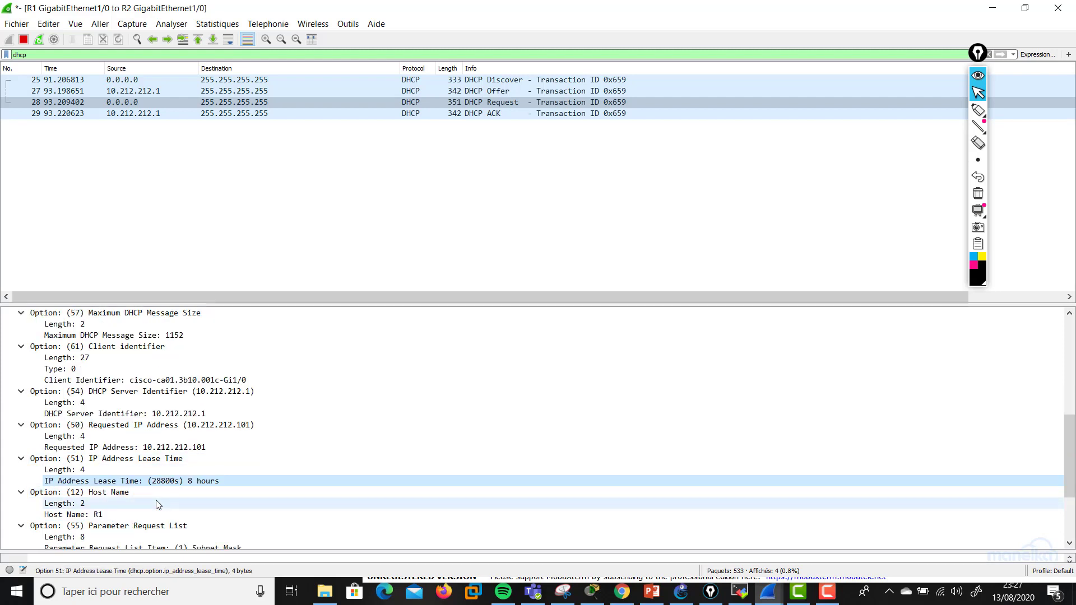
Examine the Request's Parameter Request List and Host Name options.
scroll(158, 504, "down", 1)
scroll(179, 499, "down", 1)
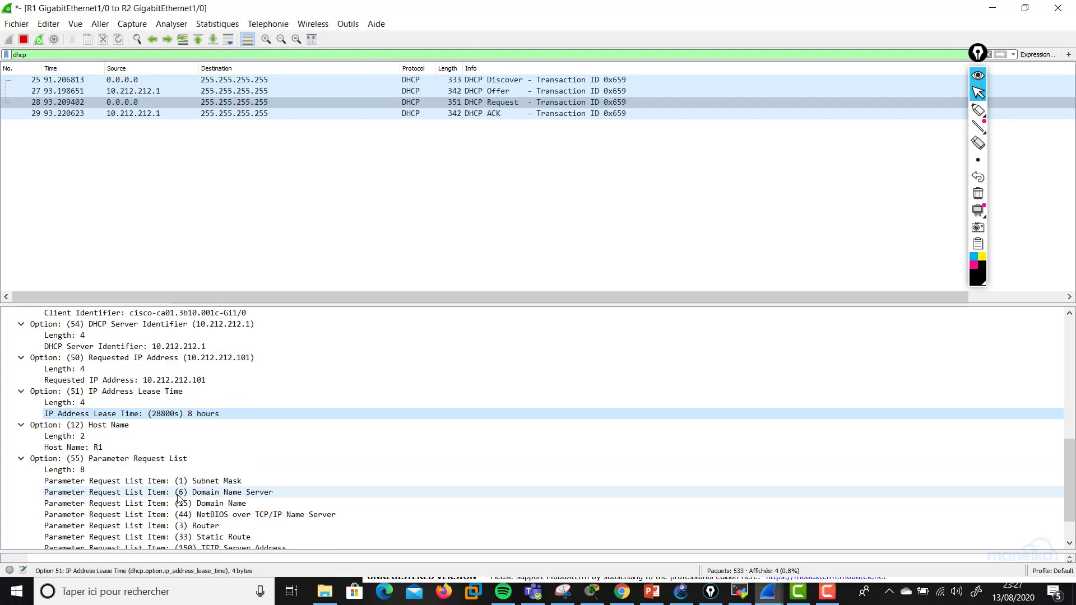
scroll(179, 499, "down", 1)
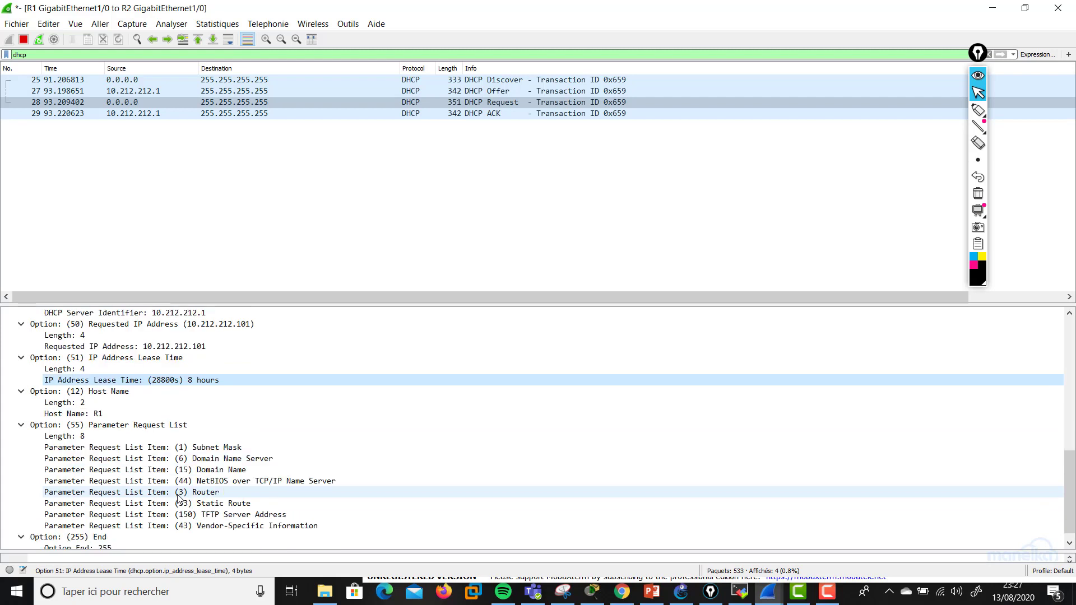
scroll(179, 498, "down", 1)
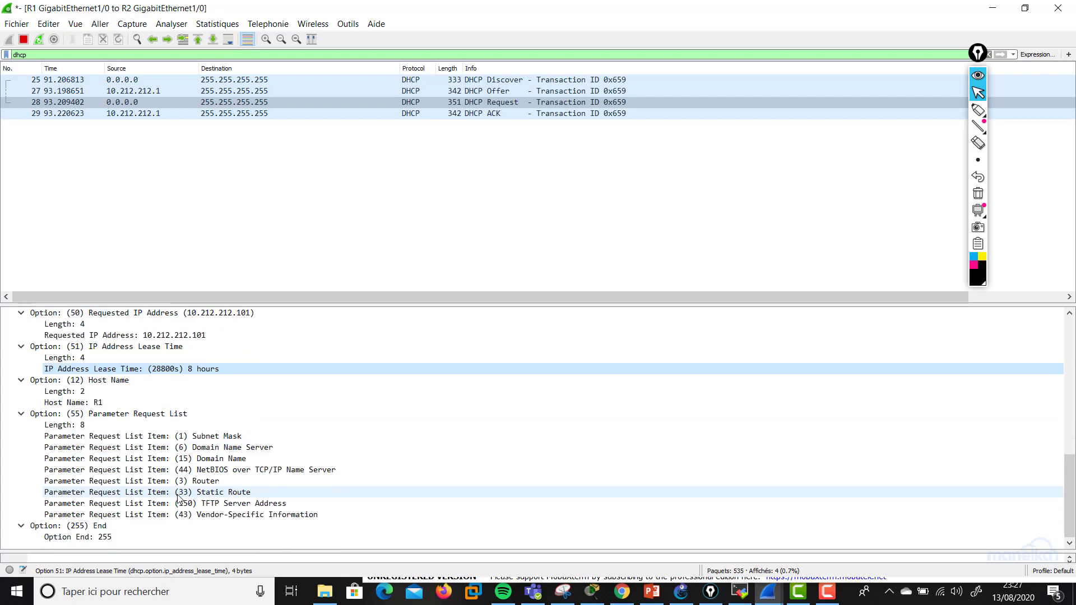
left_click(97, 381)
left_click(86, 403)
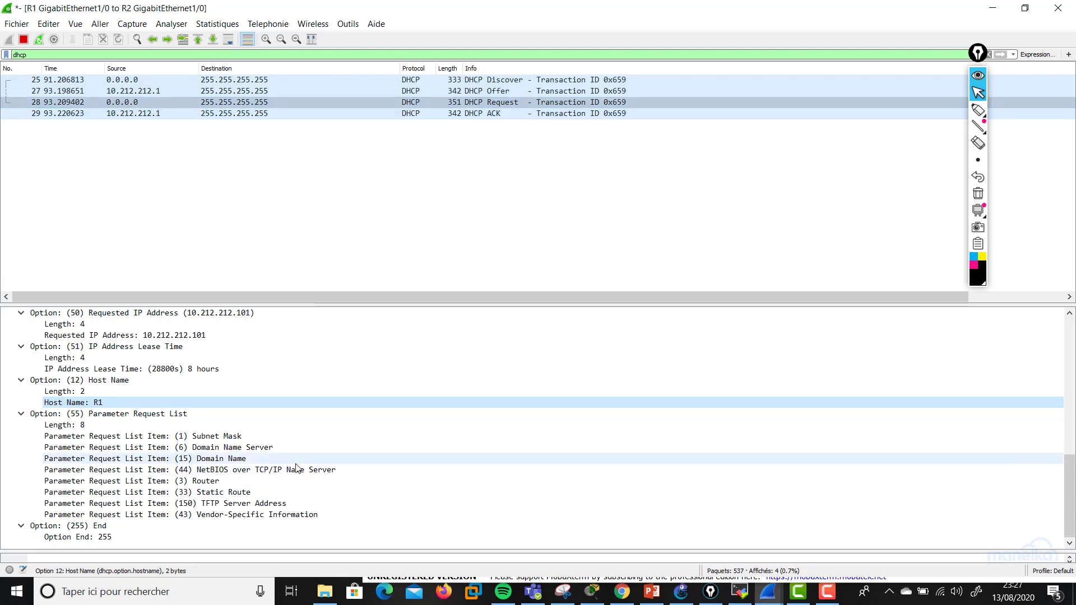
Examine the Client Identifier value in the Request's Client identifier option.
scroll(297, 468, "up", 4)
scroll(297, 469, "up", 3)
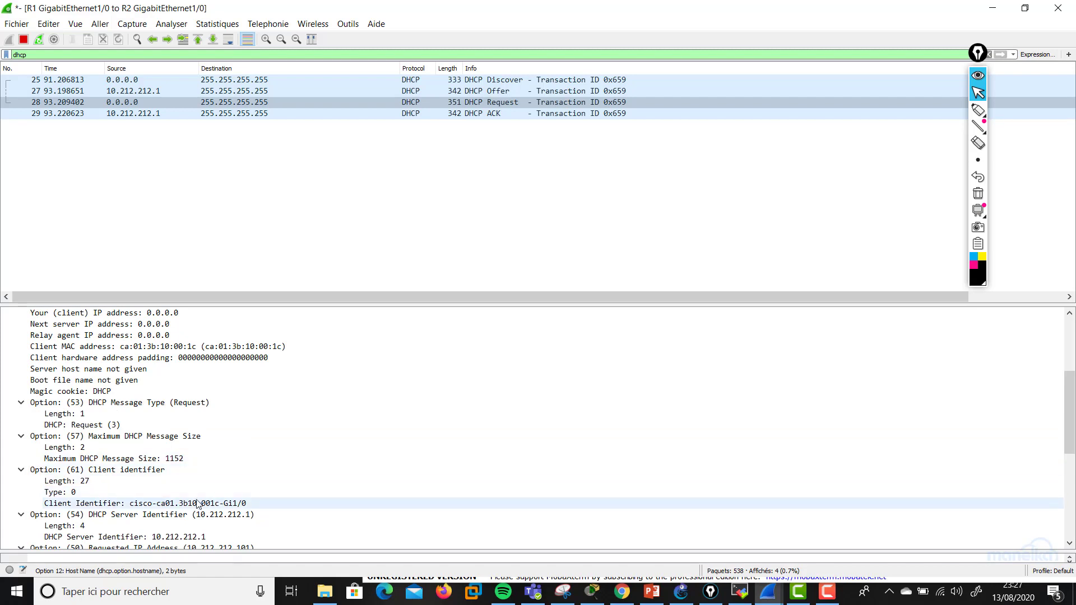
left_click(121, 474)
left_click(134, 503)
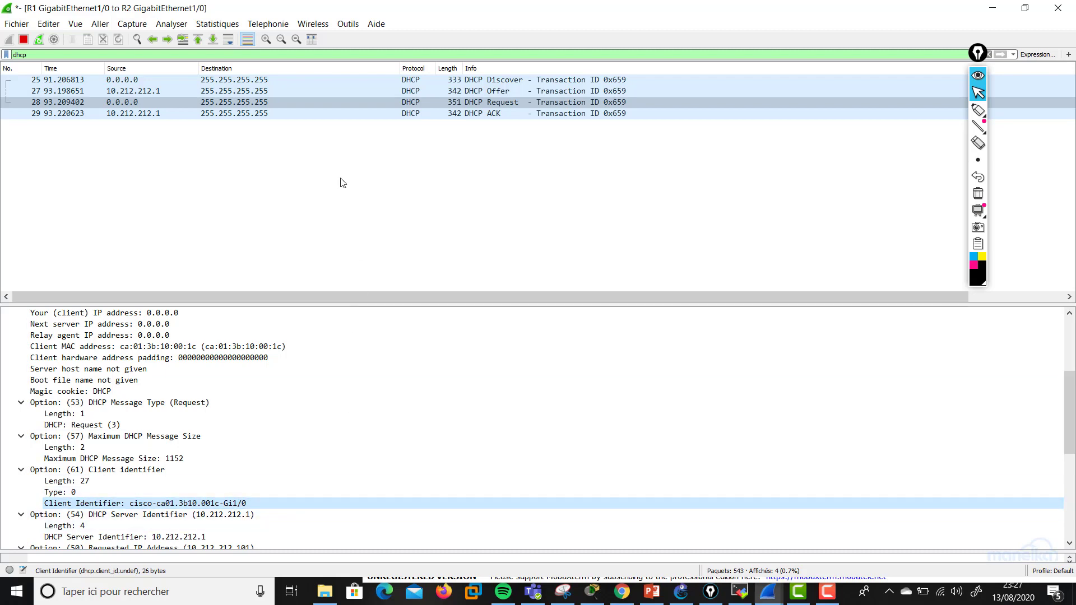
Select the DHCP ACK packet and examine its header summaries with the DHCP details collapsed.
left_click(346, 114)
scroll(112, 364, "up", 5)
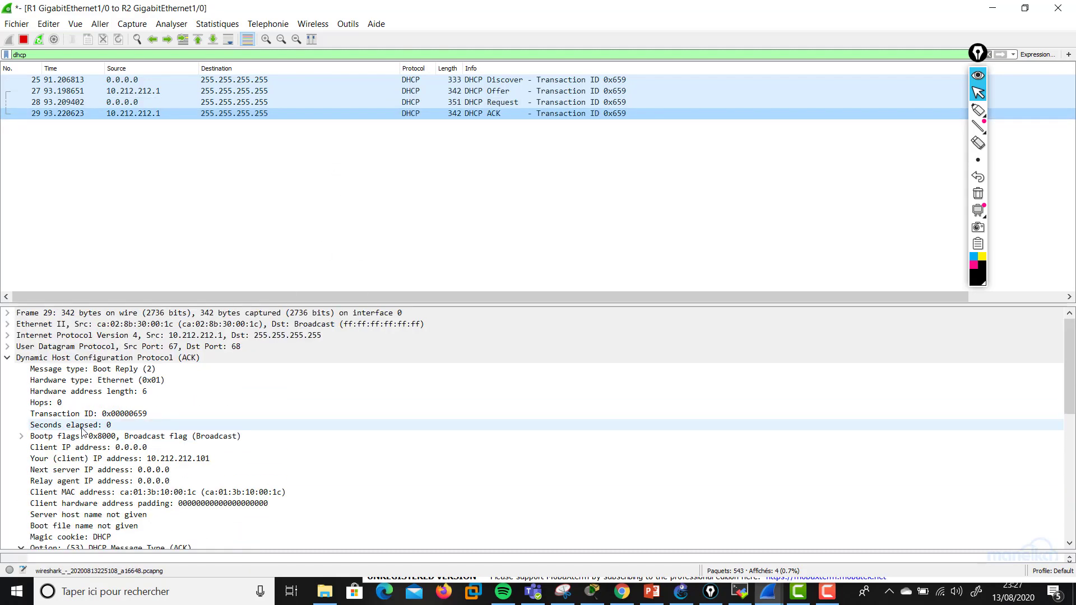
left_click(8, 358)
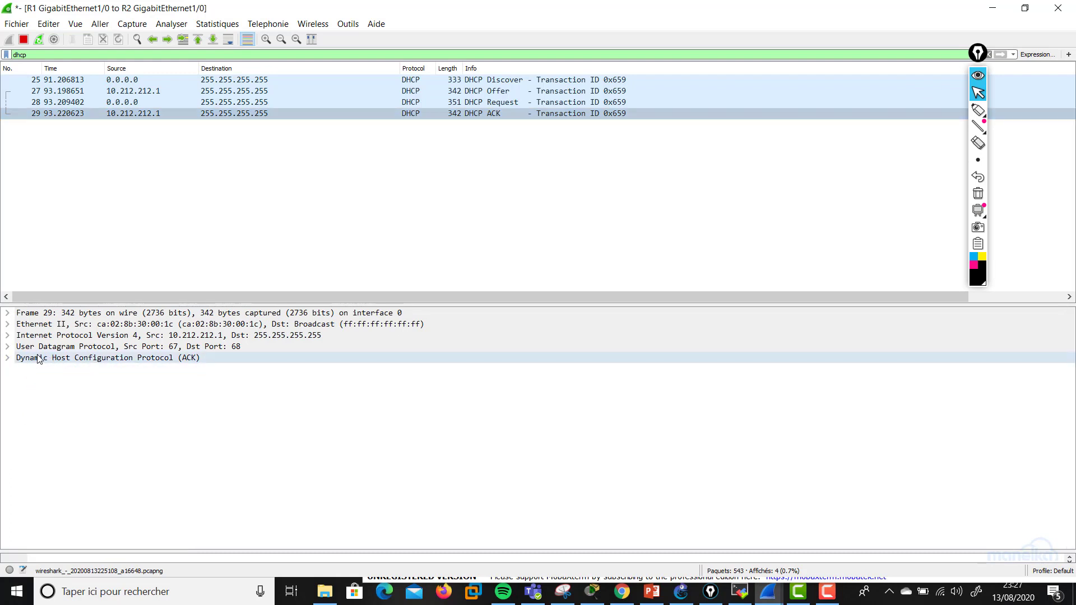
Expand the ACK's Dynamic Host Configuration Protocol details, review its options, and examine the Your (client) IP address and Client MAC address fields.
left_click(11, 359)
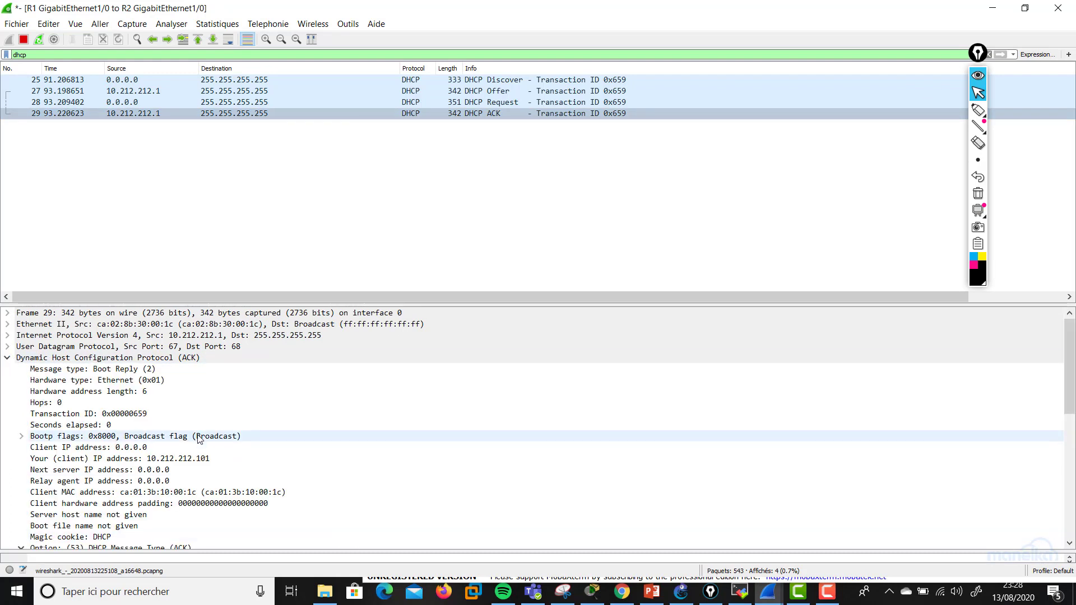
scroll(199, 439, "down", 1)
scroll(199, 438, "down", 1)
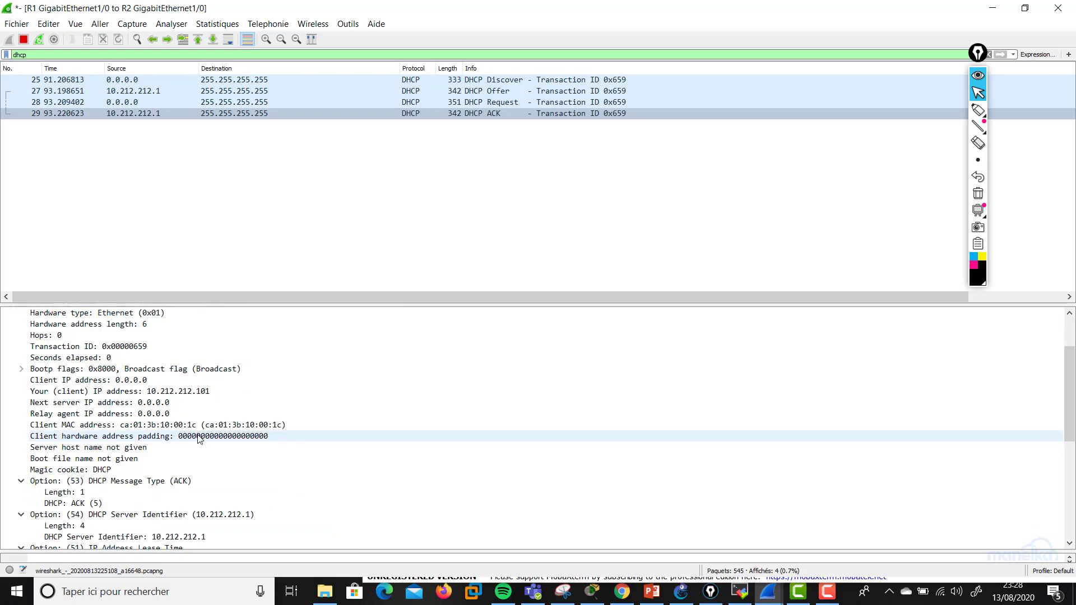
scroll(199, 439, "down", 1)
scroll(199, 439, "down", 3)
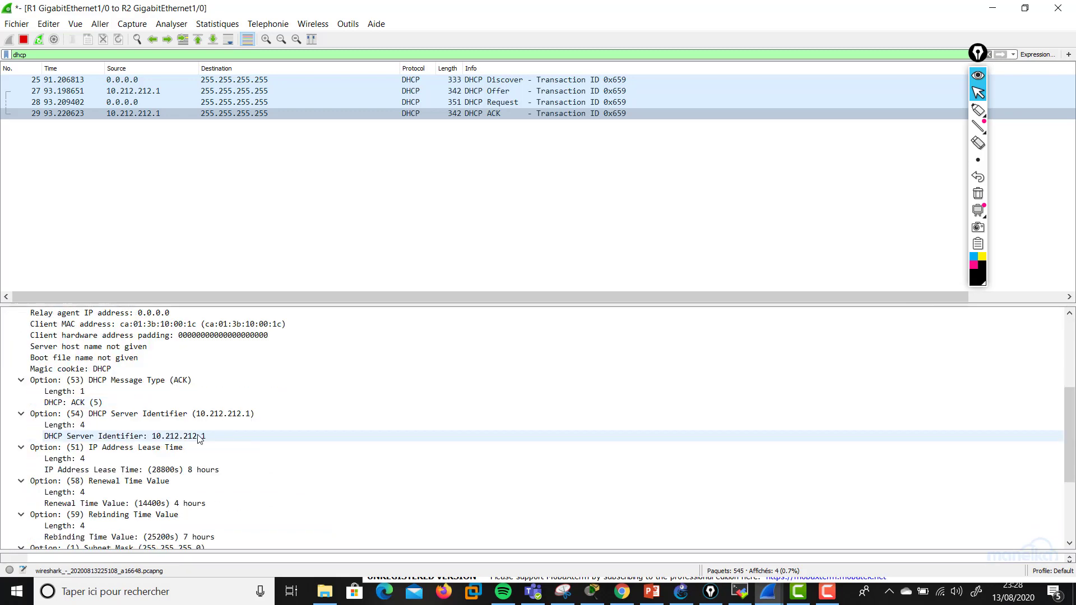
scroll(199, 439, "down", 1)
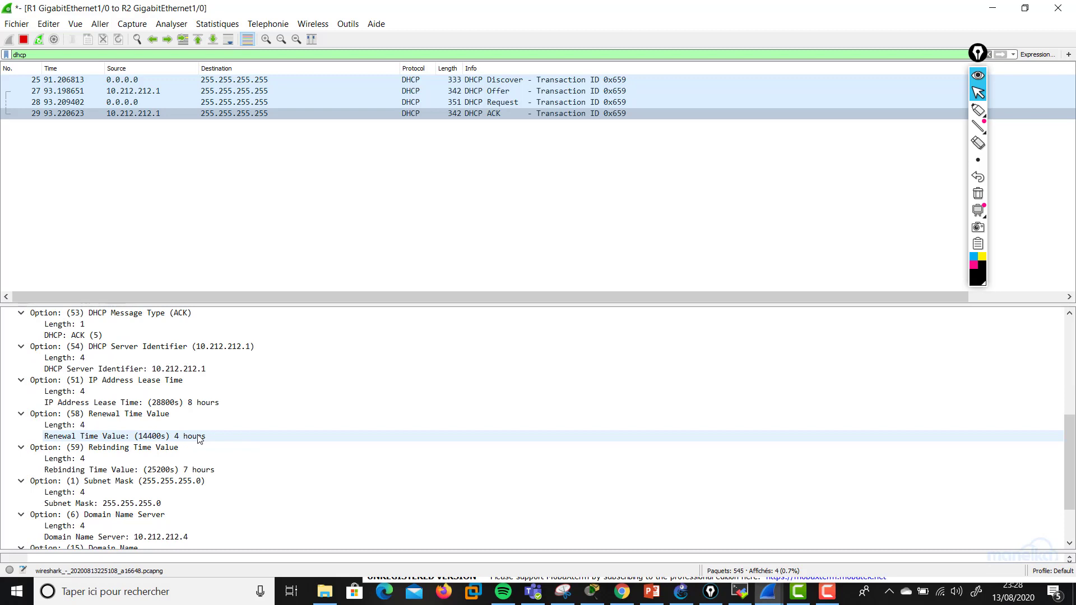
scroll(199, 438, "down", 2)
scroll(199, 439, "up", 2)
scroll(199, 439, "up", 3)
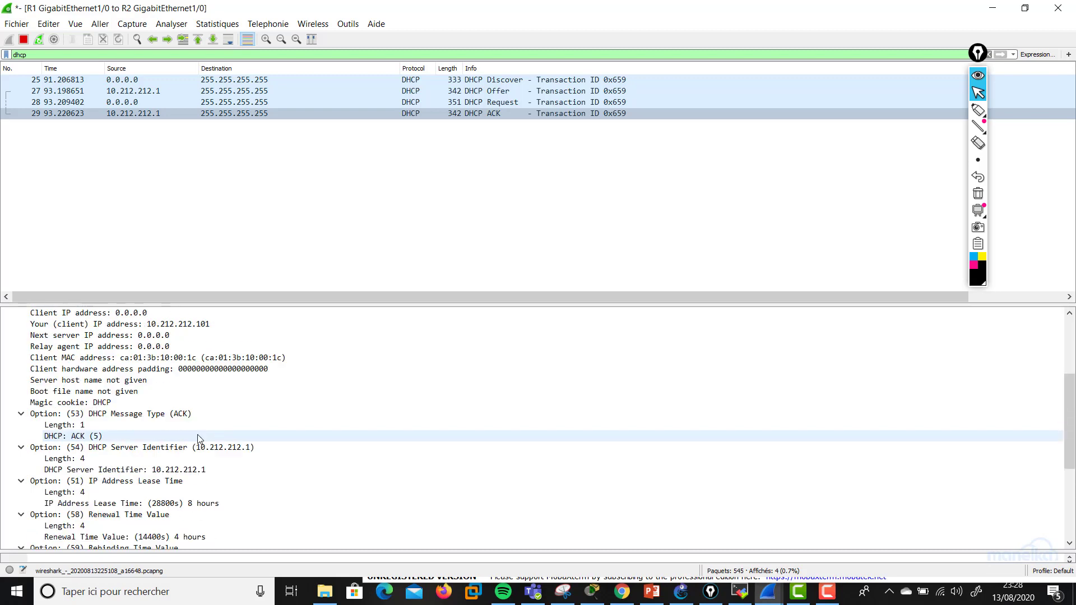
scroll(198, 435, "up", 2)
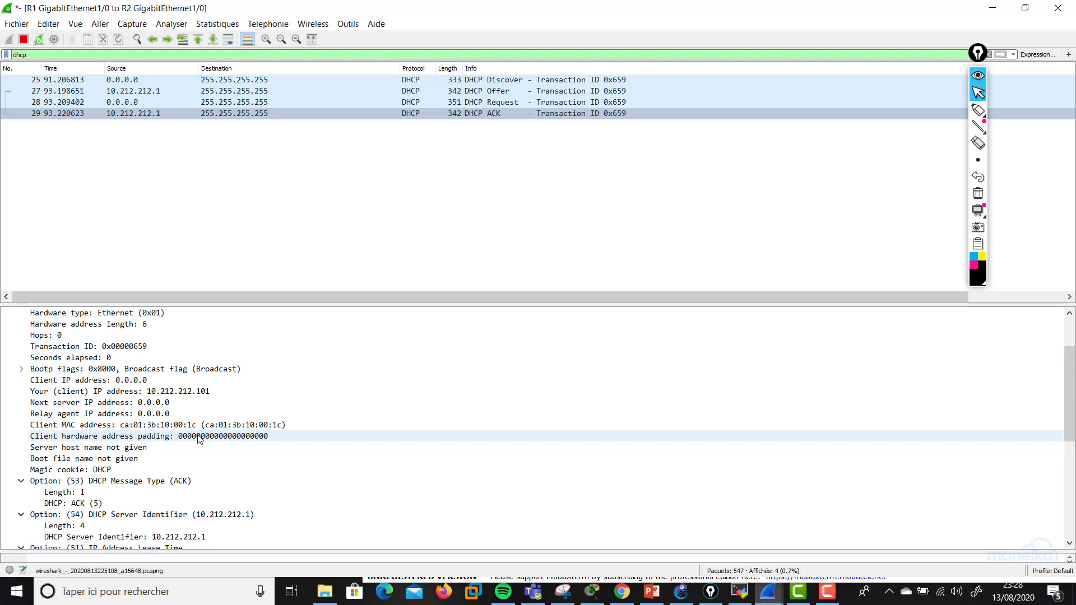
left_click(185, 396)
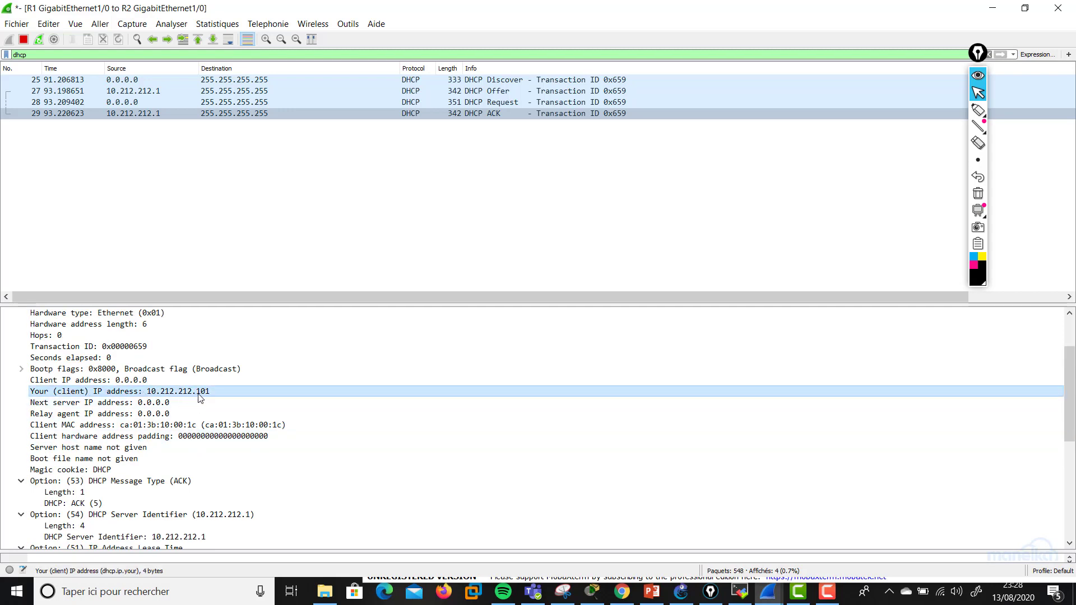
left_click(216, 426)
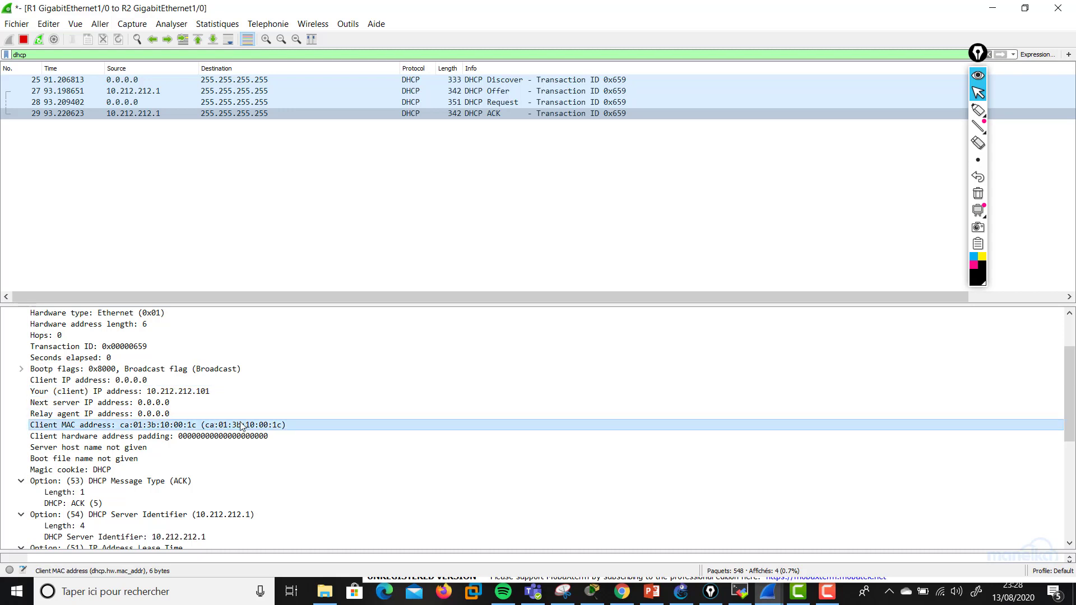
Collapse the ACK's DHCP Message Type and DHCP Server Identifier options.
scroll(220, 445, "down", 1)
scroll(220, 446, "down", 1)
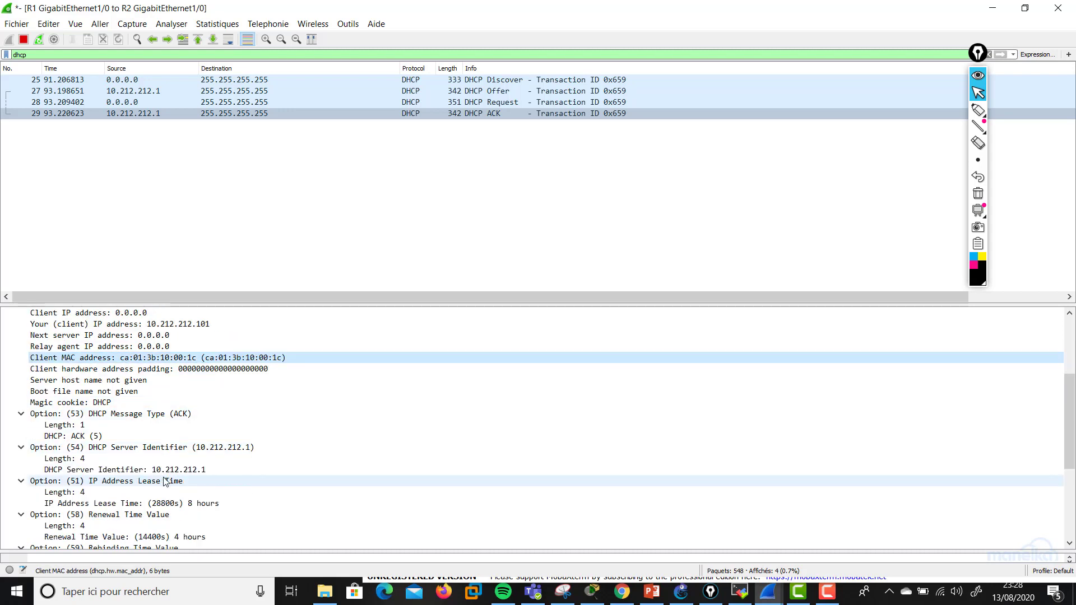
left_click(21, 414)
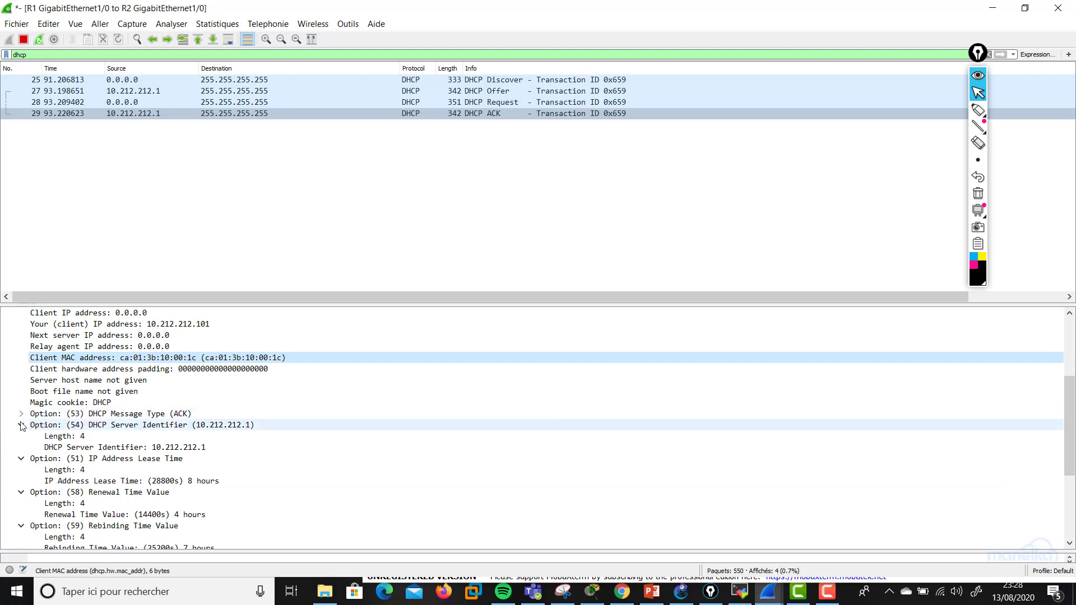
left_click(21, 426)
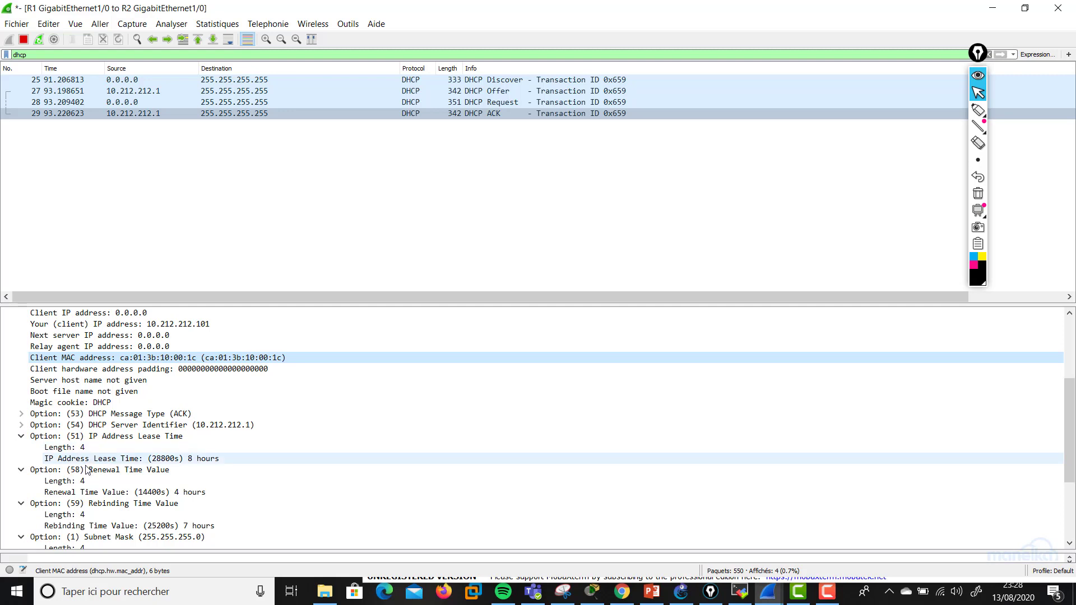
Examine the ACK's Subnet Mask, Domain Name Server and Domain Name options.
scroll(96, 481, "down", 1)
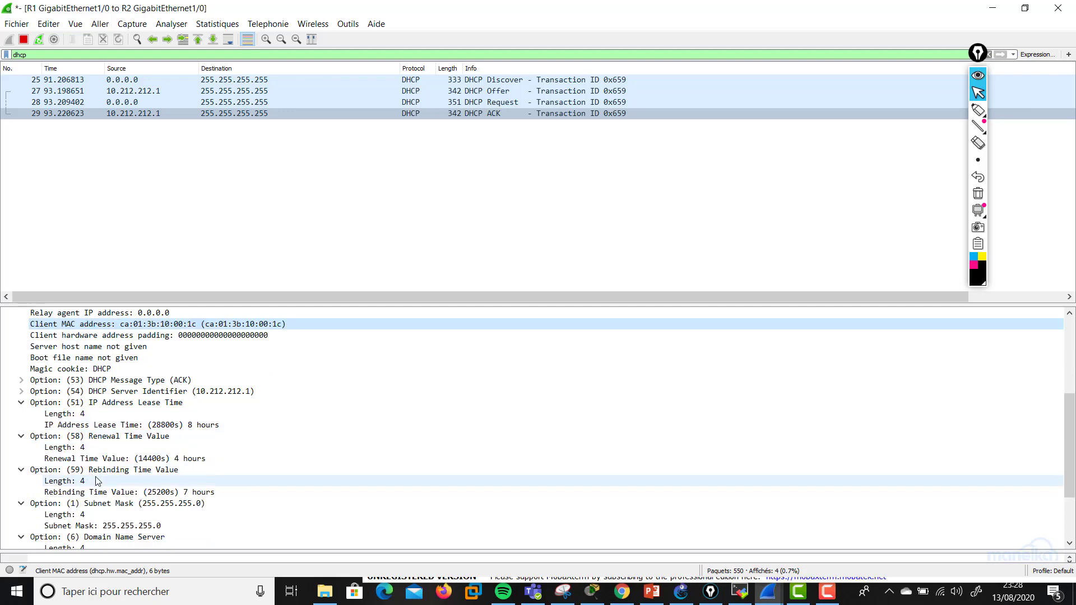
left_click(140, 503)
scroll(142, 503, "down", 1)
left_click(144, 503)
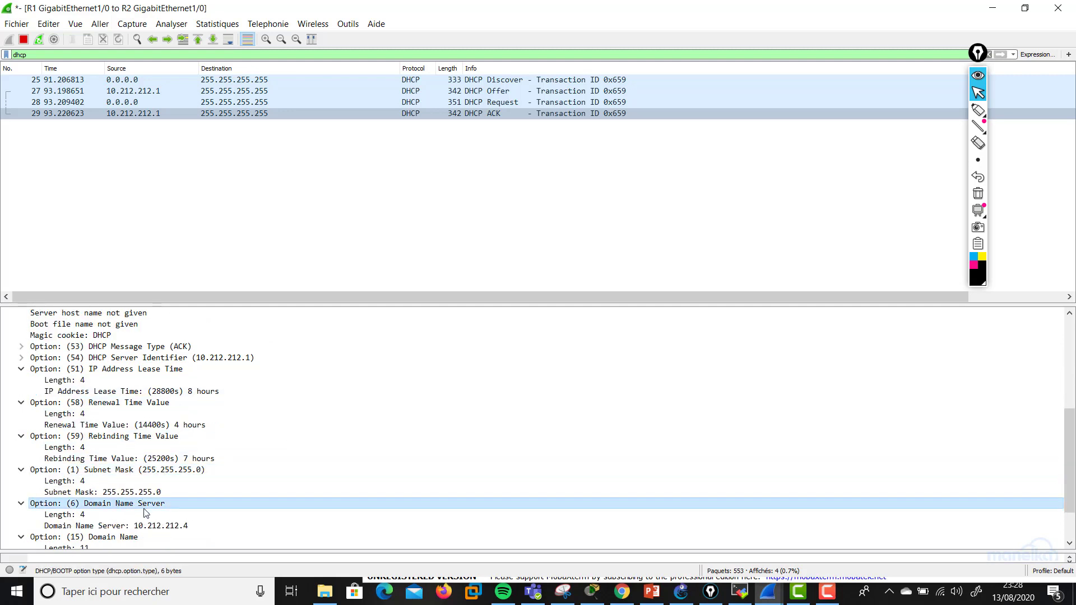
scroll(144, 507, "down", 1)
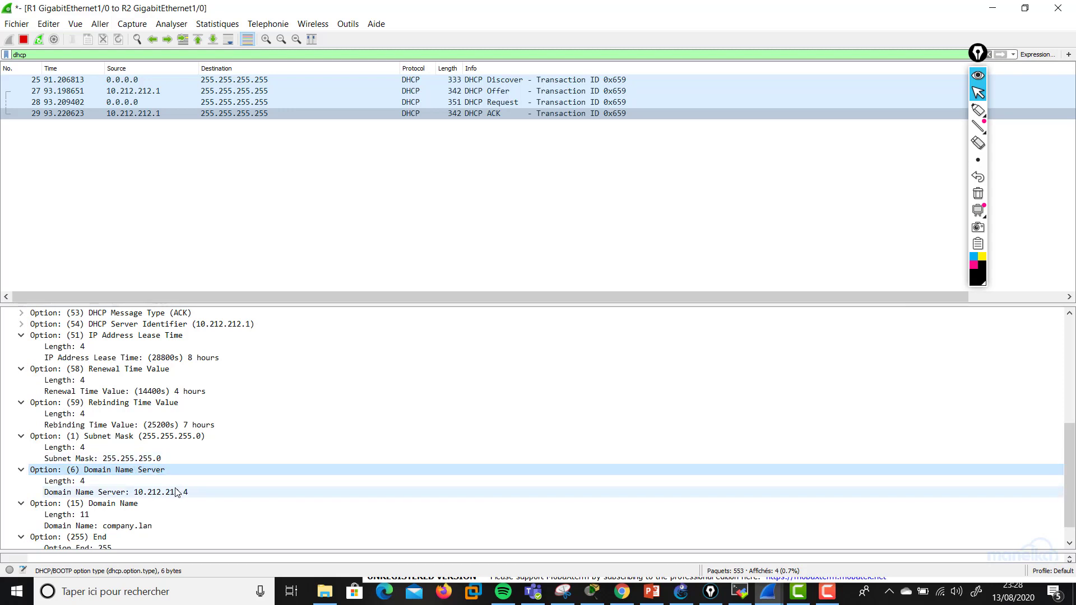
left_click(127, 507)
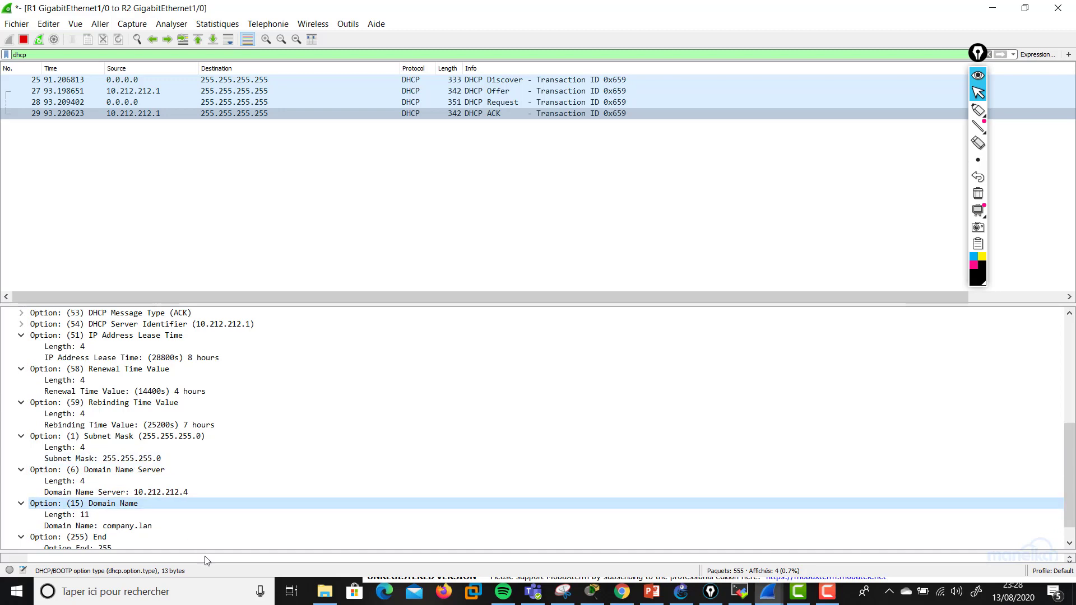
Collapse the ACK's Dynamic Host Configuration Protocol details.
scroll(52, 438, "up", 6)
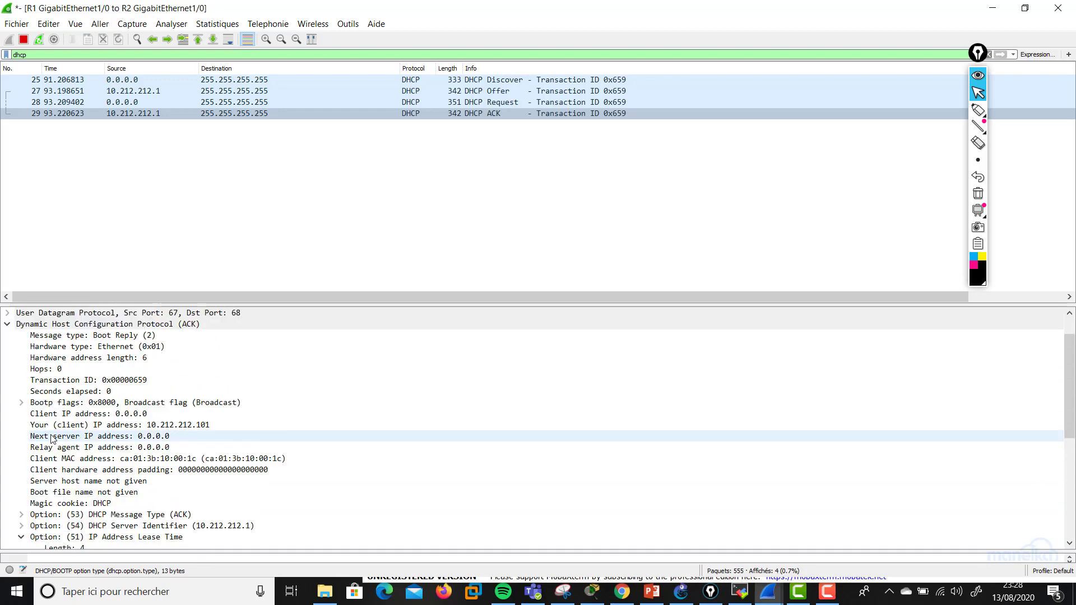
scroll(52, 439, "up", 1)
left_click(7, 357)
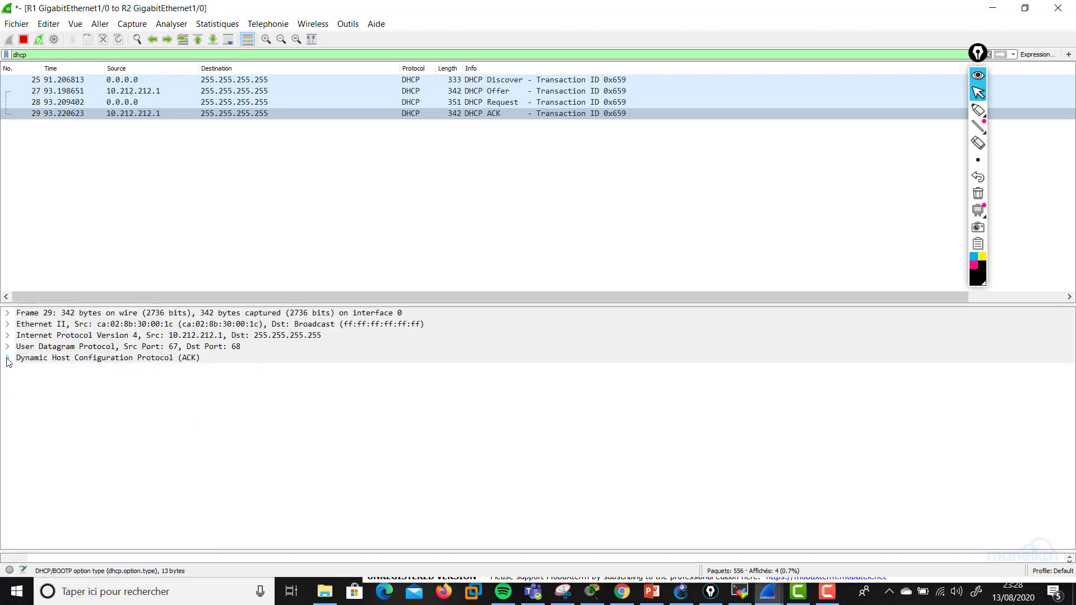